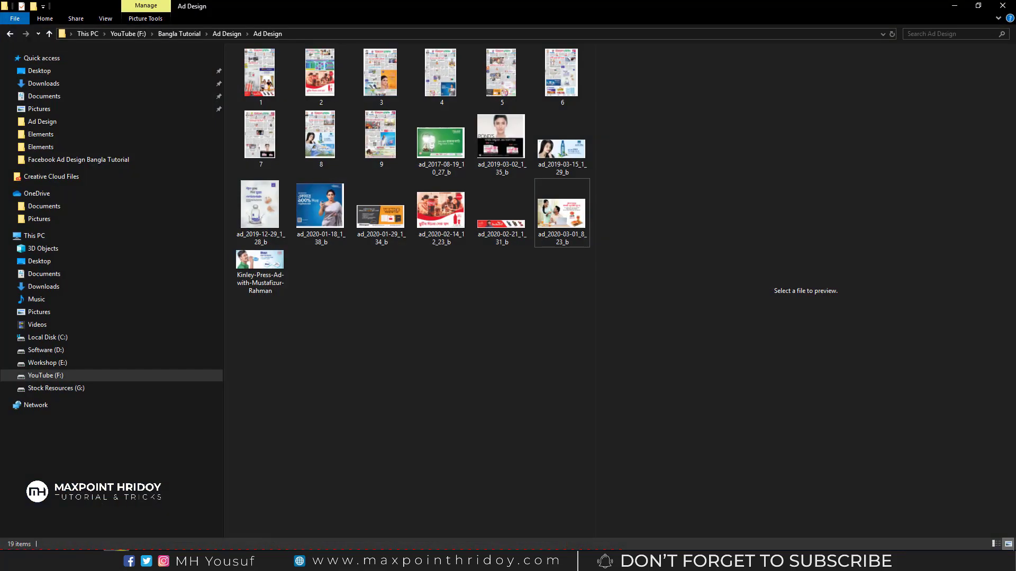
Show newspaper page 1 from the Ad Design folder in File Explorer's preview pane
{"action": "left_click", "coordinate": [265, 66]}
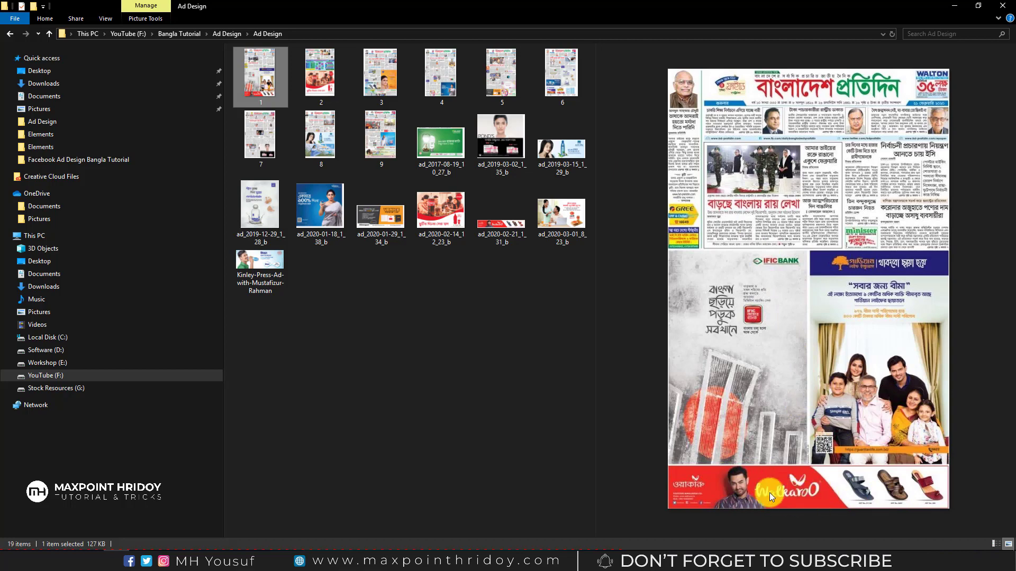
Preview newspaper pages 2–5, including the Coca-Cola, face-cream and Vaseline ads
{"action": "left_click", "coordinate": [311, 72]}
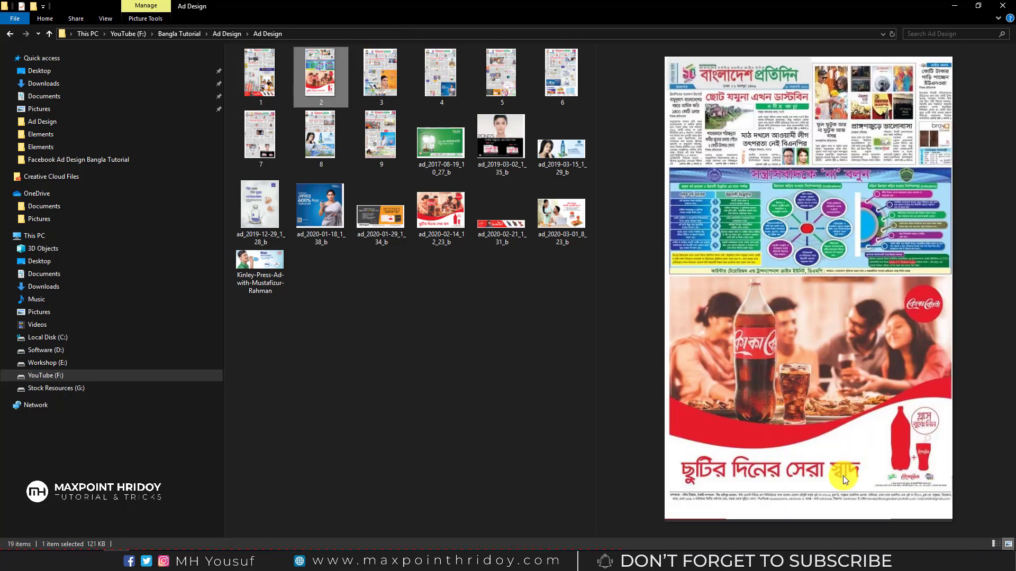
{"action": "left_click", "coordinate": [389, 79]}
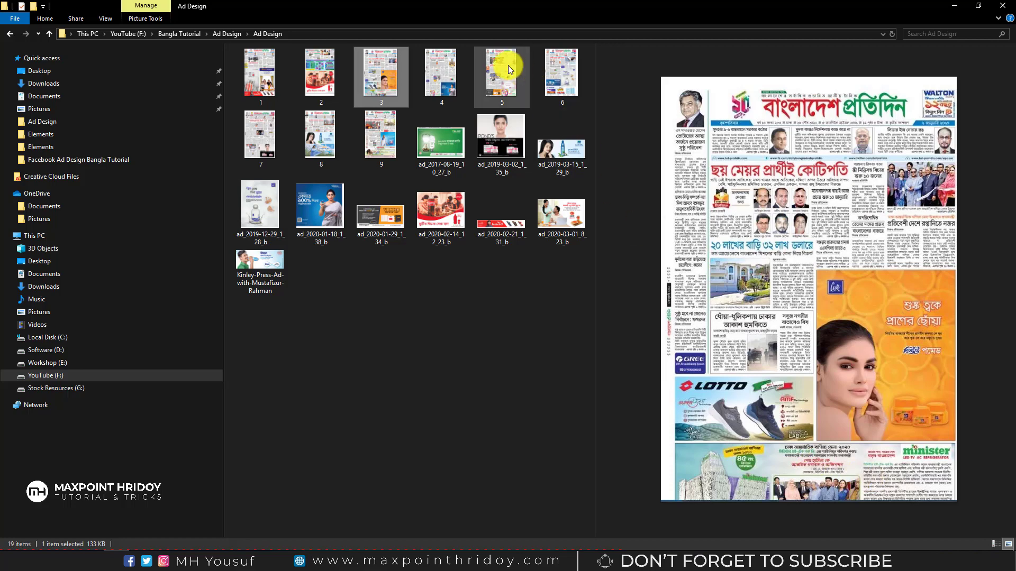
{"action": "left_click", "coordinate": [450, 76]}
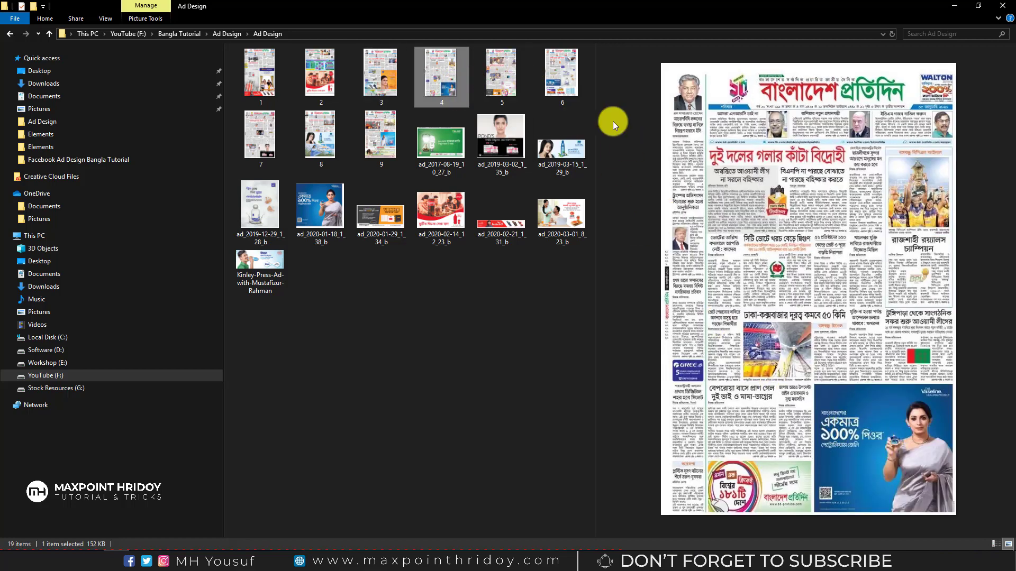
{"action": "left_click", "coordinate": [516, 76]}
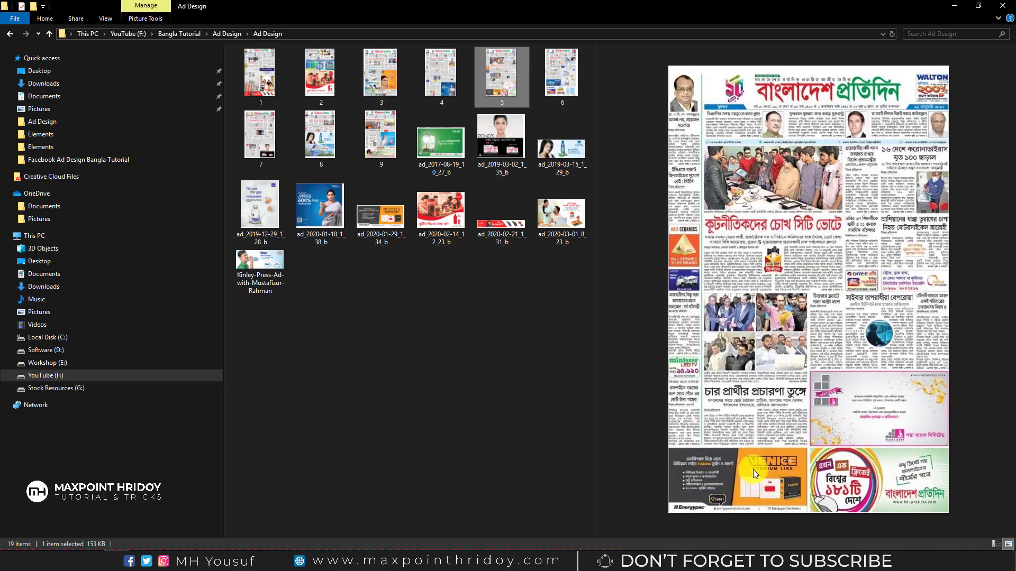
Preview newspaper pages 6–9 and the green CLICK energy-saving lamp ad
{"action": "left_click", "coordinate": [558, 65]}
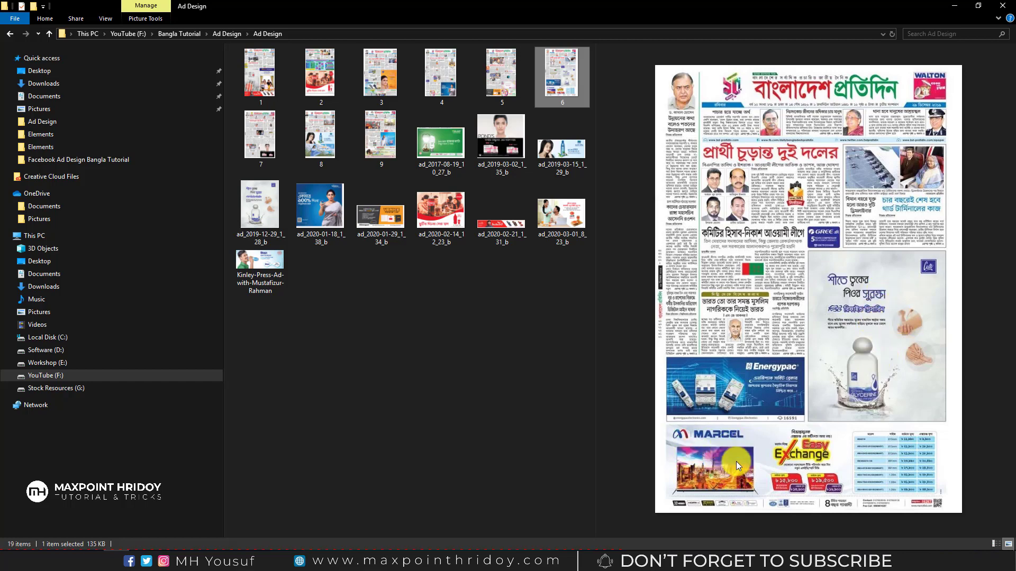
{"action": "left_click", "coordinate": [278, 136]}
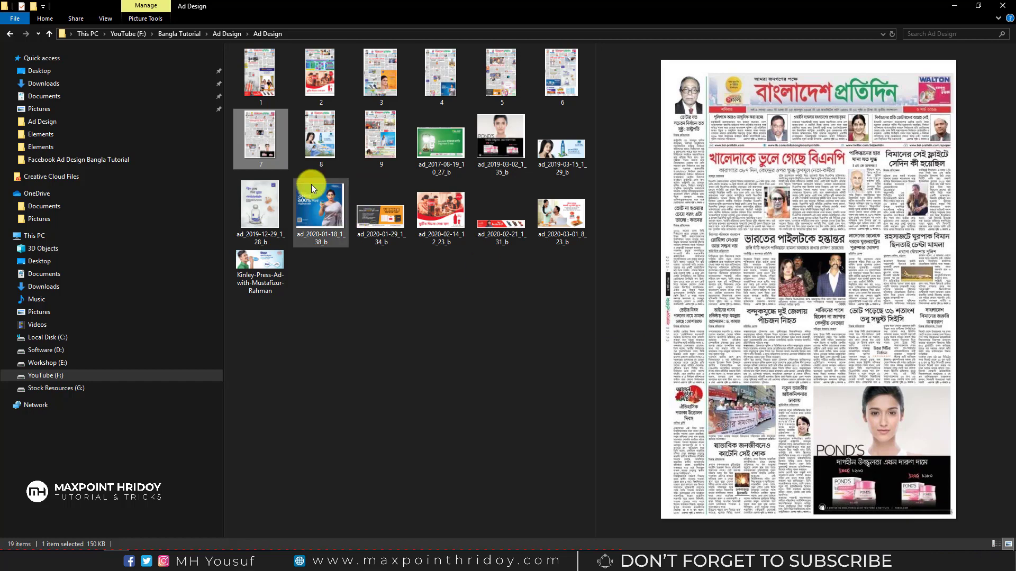
{"action": "left_click", "coordinate": [325, 156]}
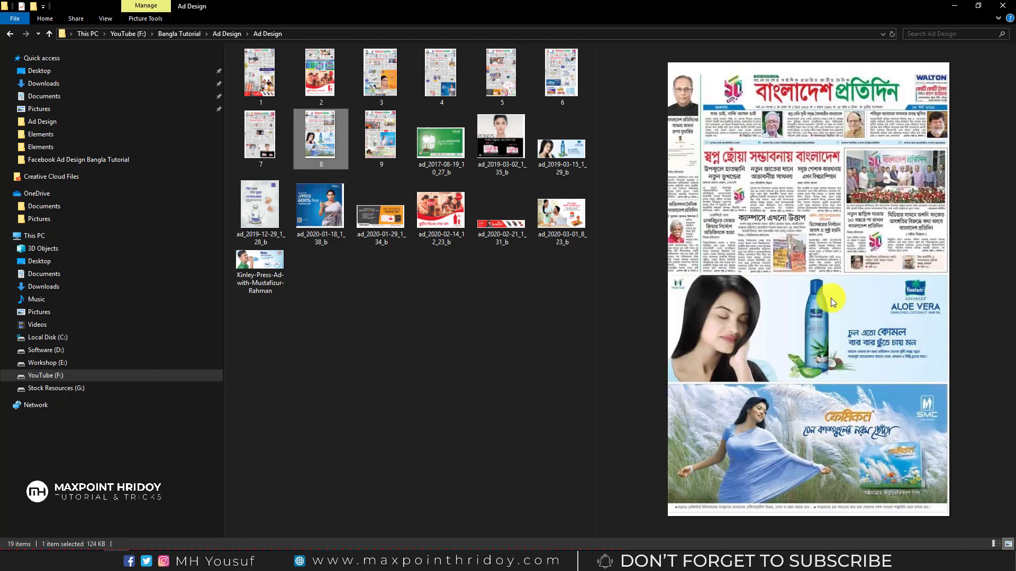
{"action": "left_click", "coordinate": [396, 141]}
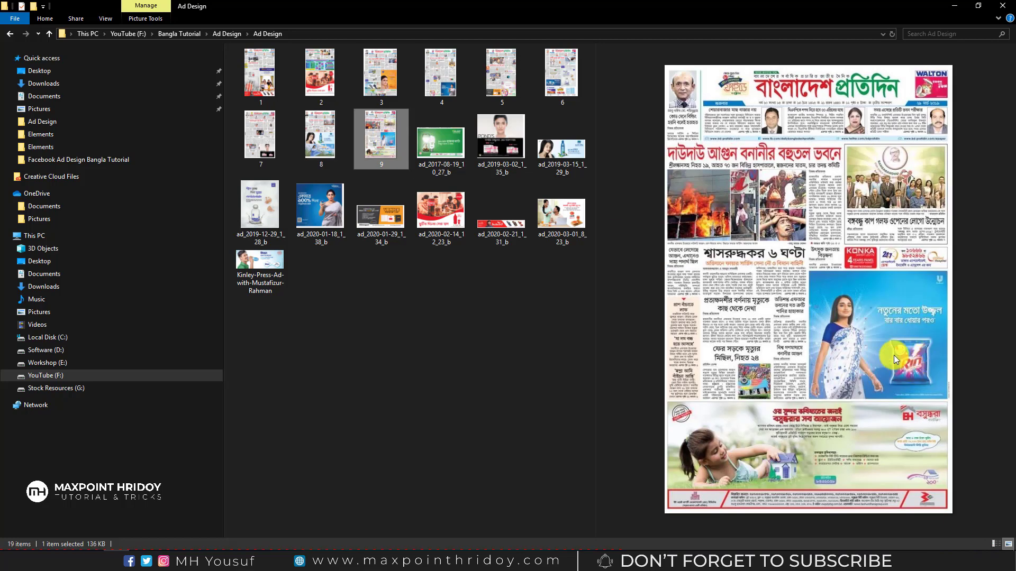
{"action": "left_click", "coordinate": [465, 161]}
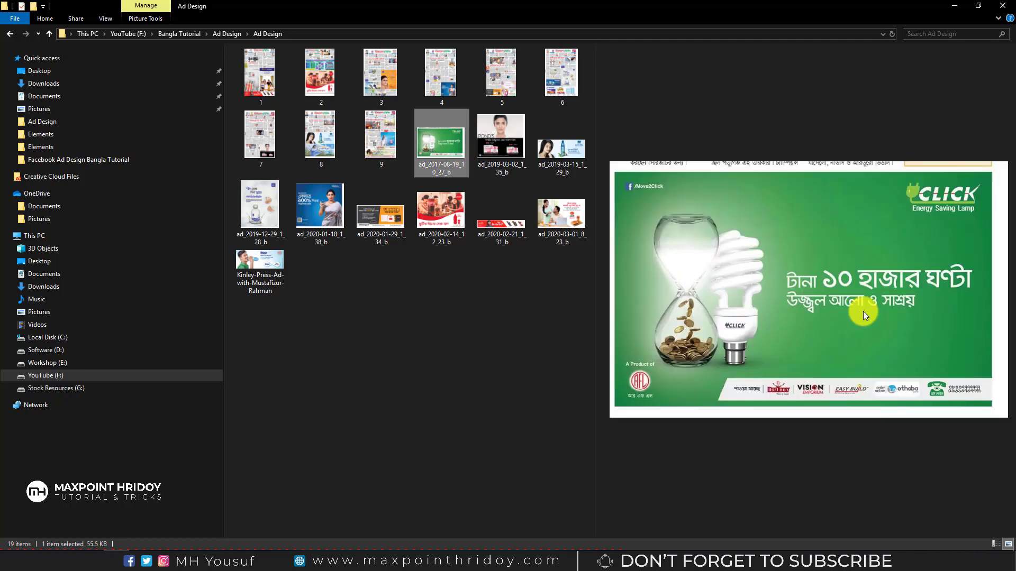
Preview the Pond's, ad_2019-03-15_1_29_b, Cute glycerine, Venice Energypac and Kinley water ads
{"action": "left_click", "coordinate": [513, 121]}
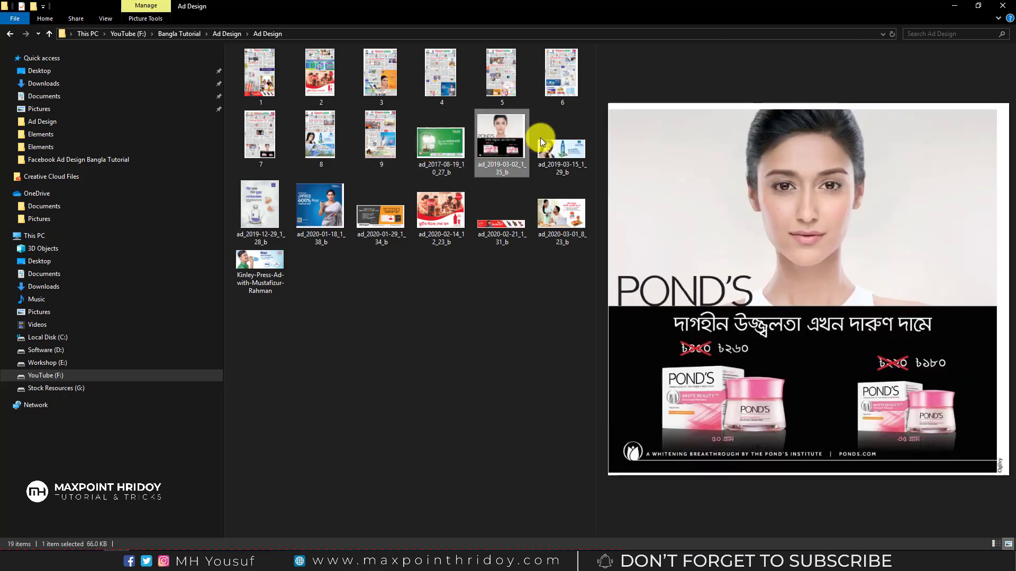
{"action": "left_click", "coordinate": [541, 138]}
{"action": "left_click", "coordinate": [309, 202]}
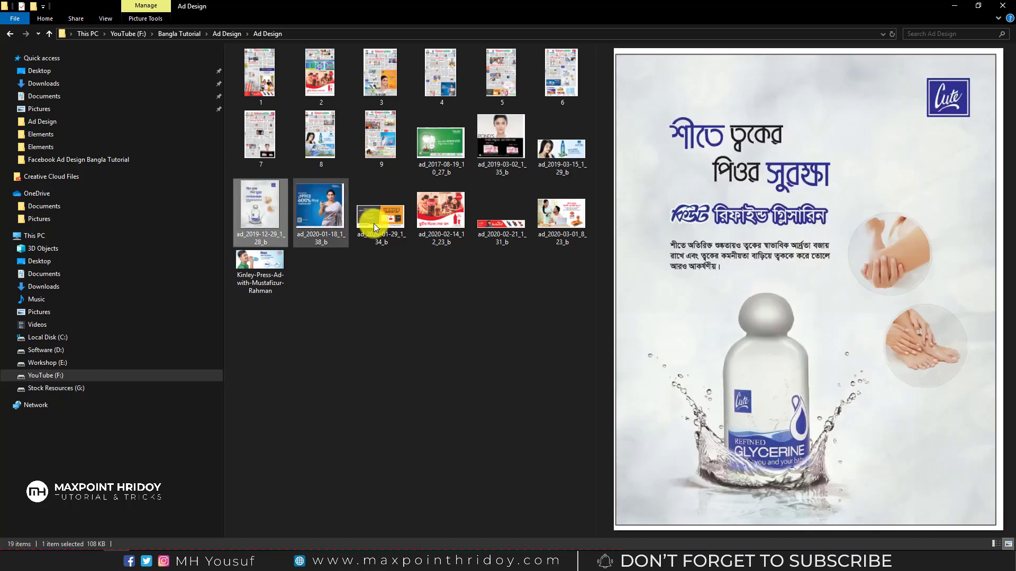
{"action": "left_click", "coordinate": [400, 229]}
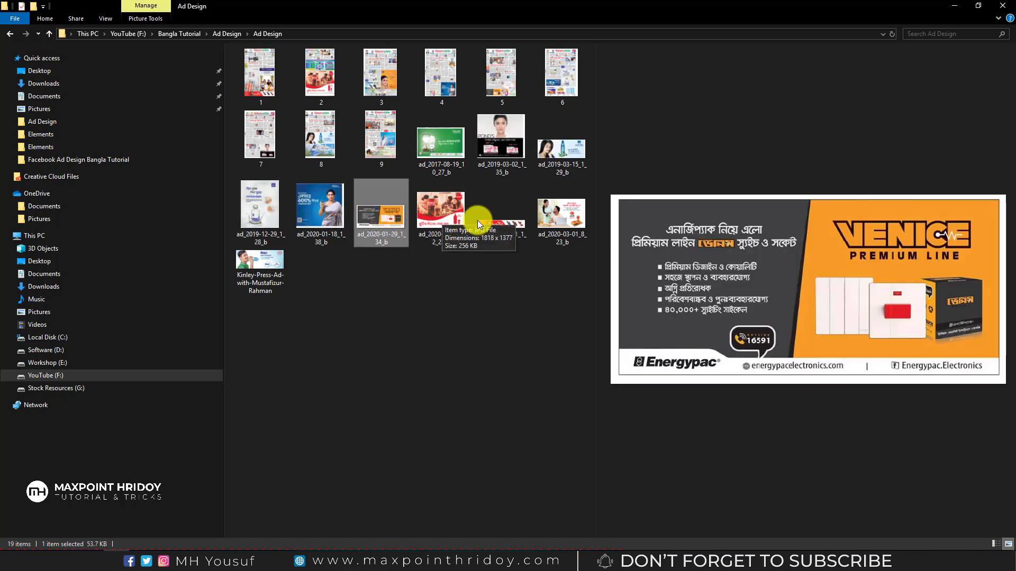
{"action": "left_click", "coordinate": [267, 271]}
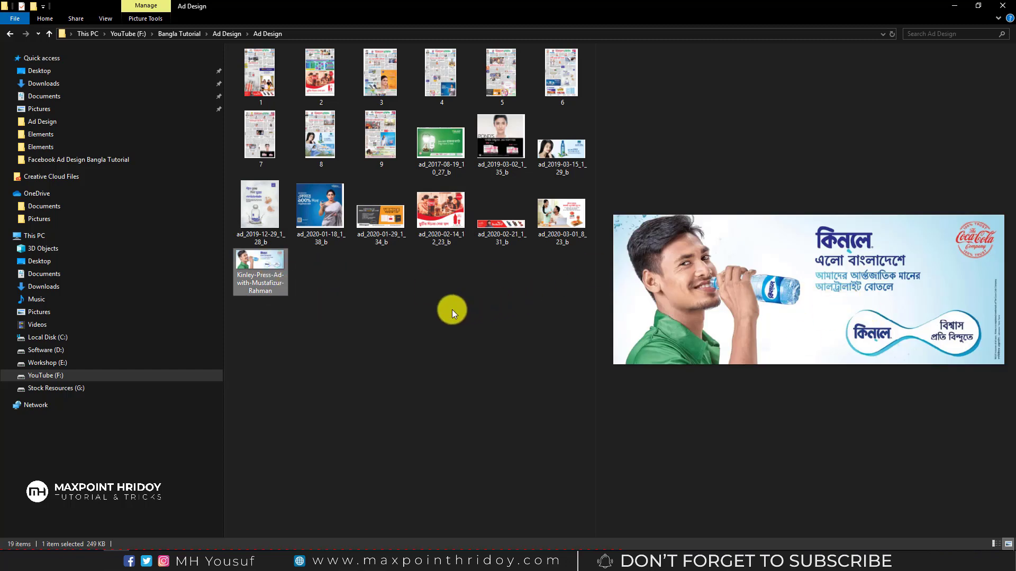
Preview ad_2020-01-18_1_38_b and the Coca-Cola holiday ad, then leave the preview empty
{"action": "left_click", "coordinate": [321, 210]}
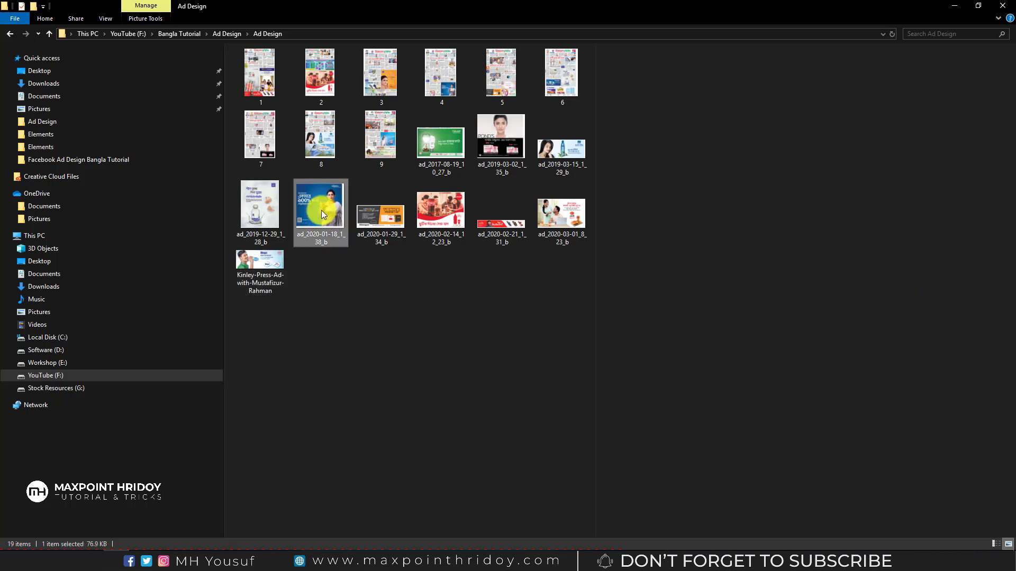
{"action": "left_click", "coordinate": [462, 214]}
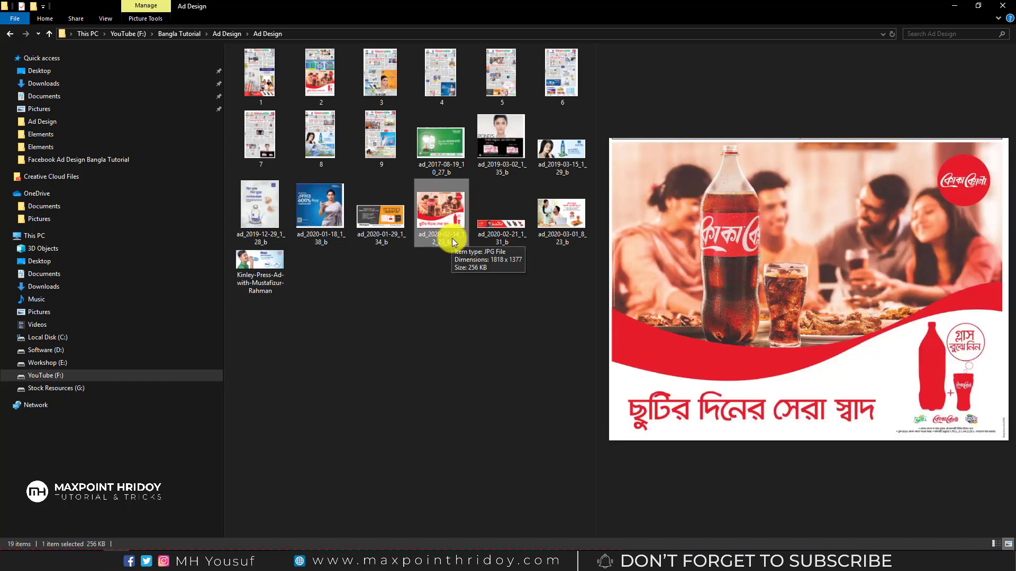
{"action": "left_click", "coordinate": [414, 301]}
{"action": "left_click", "coordinate": [430, 221]}
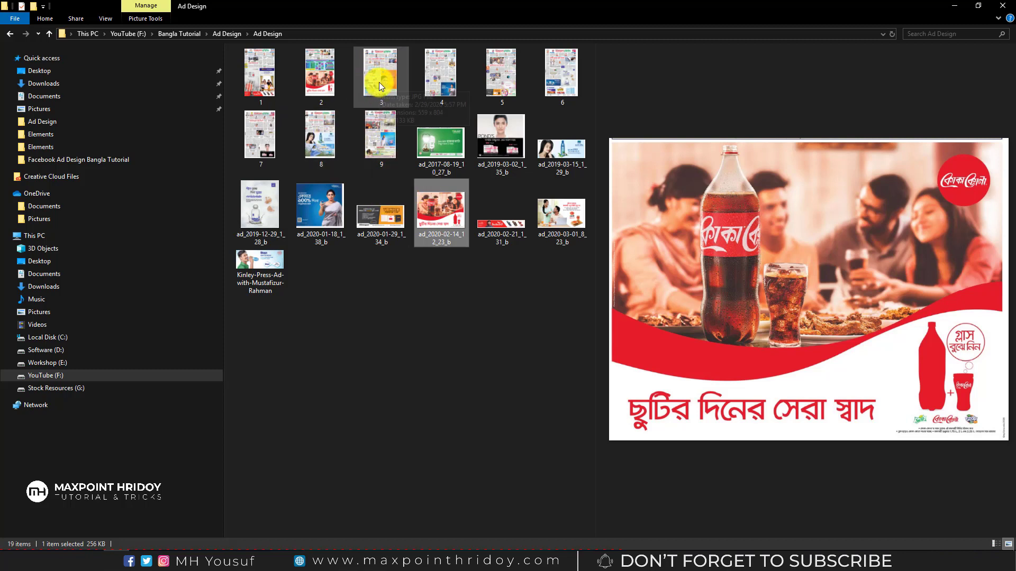
{"action": "mouse_move", "coordinate": [380, 73]}
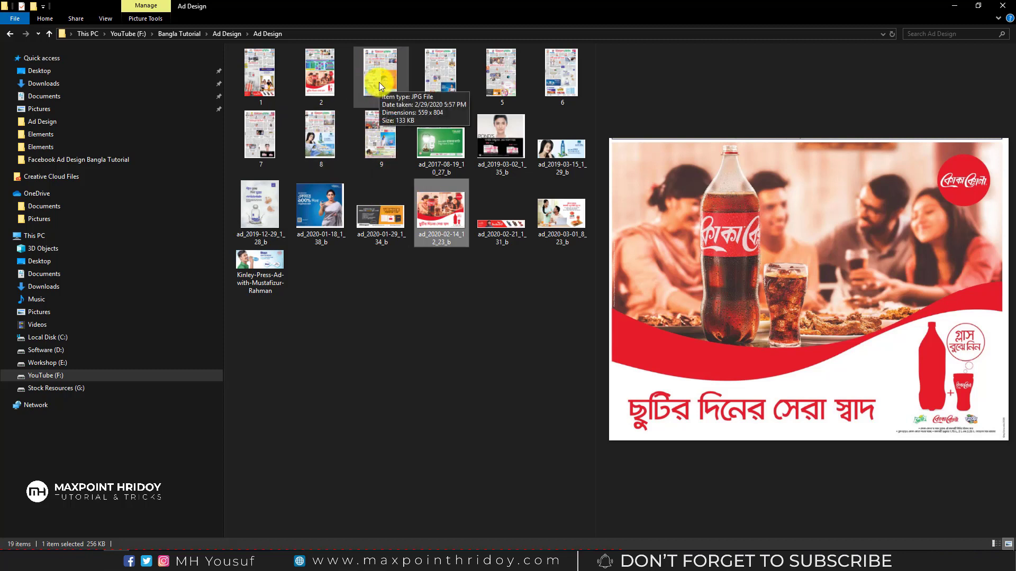
{"action": "left_click", "coordinate": [450, 335]}
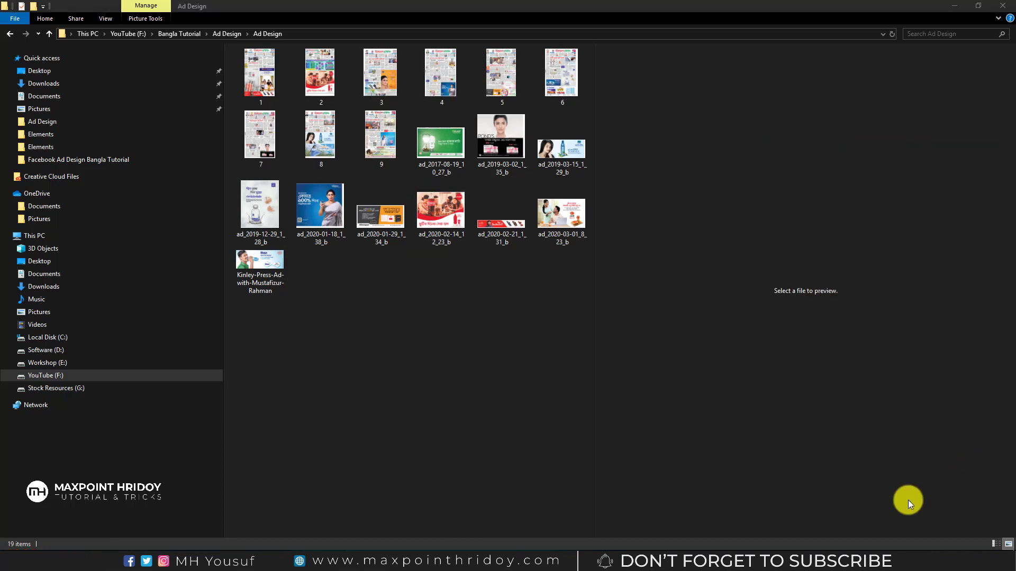
{"action": "left_click", "coordinate": [344, 564]}
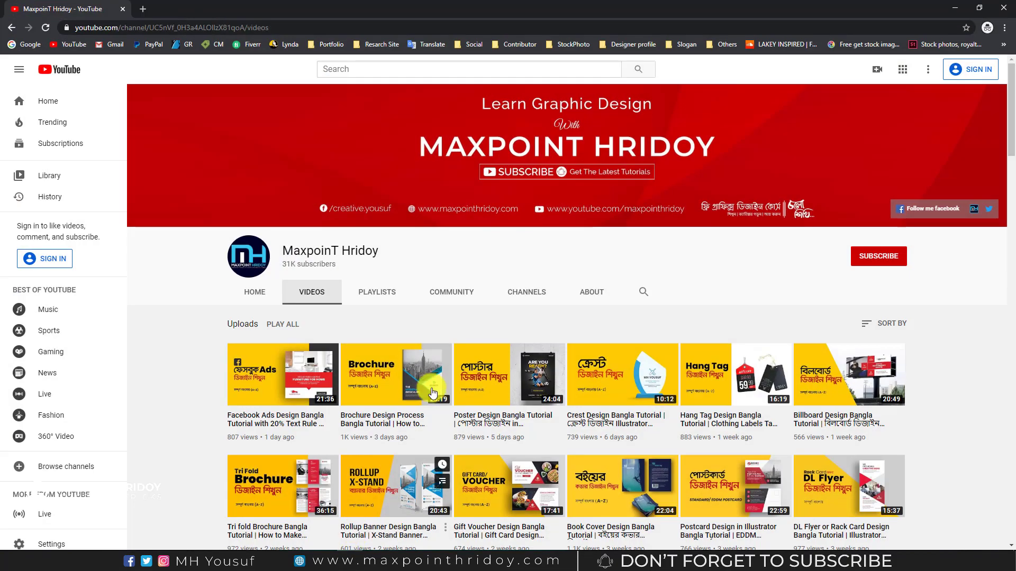
{"action": "scroll", "coordinate": [558, 286], "scroll_direction": "down", "scroll_amount": 5}
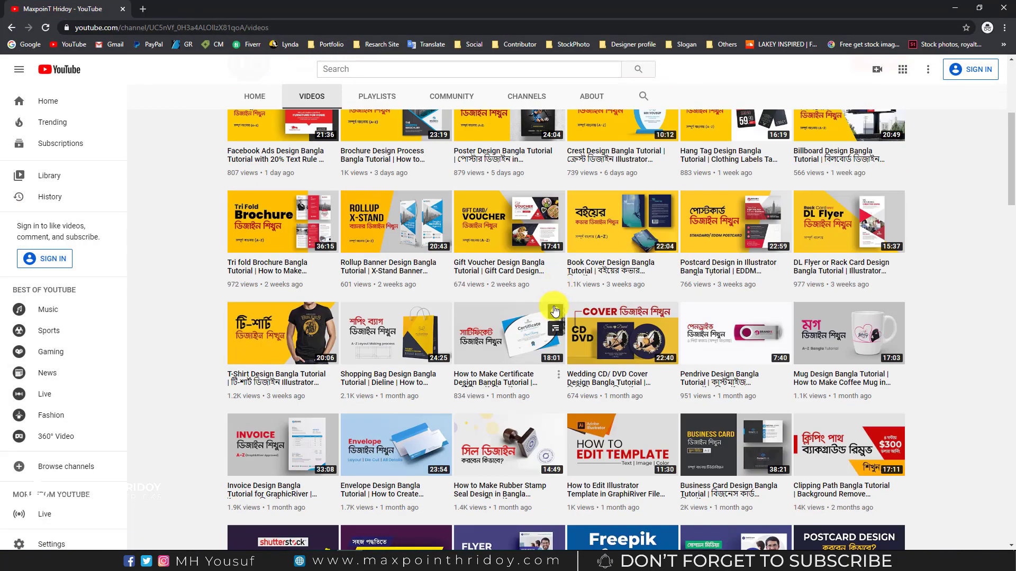
{"action": "scroll", "coordinate": [554, 312], "scroll_direction": "down", "scroll_amount": 7}
{"action": "scroll", "coordinate": [554, 307], "scroll_direction": "down", "scroll_amount": 7}
{"action": "scroll", "coordinate": [554, 302], "scroll_direction": "up", "scroll_amount": 1}
{"action": "mouse_move", "coordinate": [508, 248]}
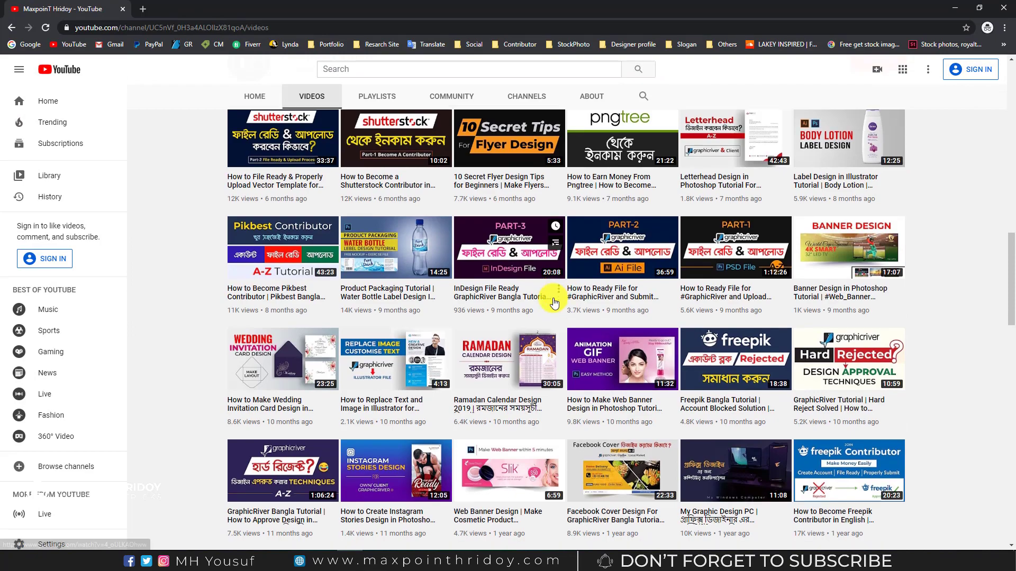
{"action": "scroll", "coordinate": [554, 302], "scroll_direction": "down", "scroll_amount": 5}
{"action": "scroll", "coordinate": [550, 299], "scroll_direction": "down", "scroll_amount": 4}
{"action": "scroll", "coordinate": [539, 291], "scroll_direction": "up", "scroll_amount": 2}
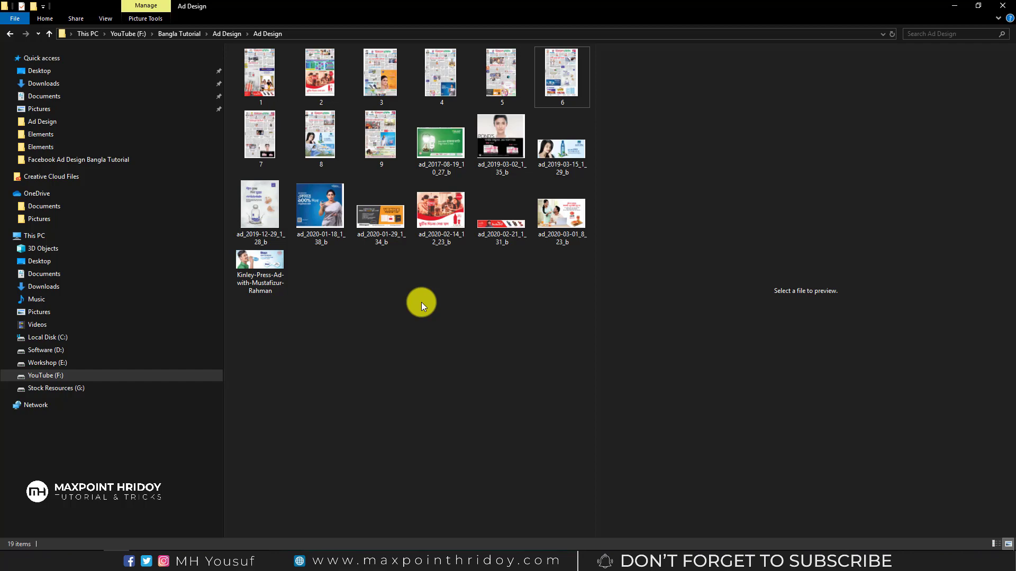
Re-preview newspaper page 6, clear the preview, and bring up Photoshop's home screen
{"action": "left_click", "coordinate": [567, 83]}
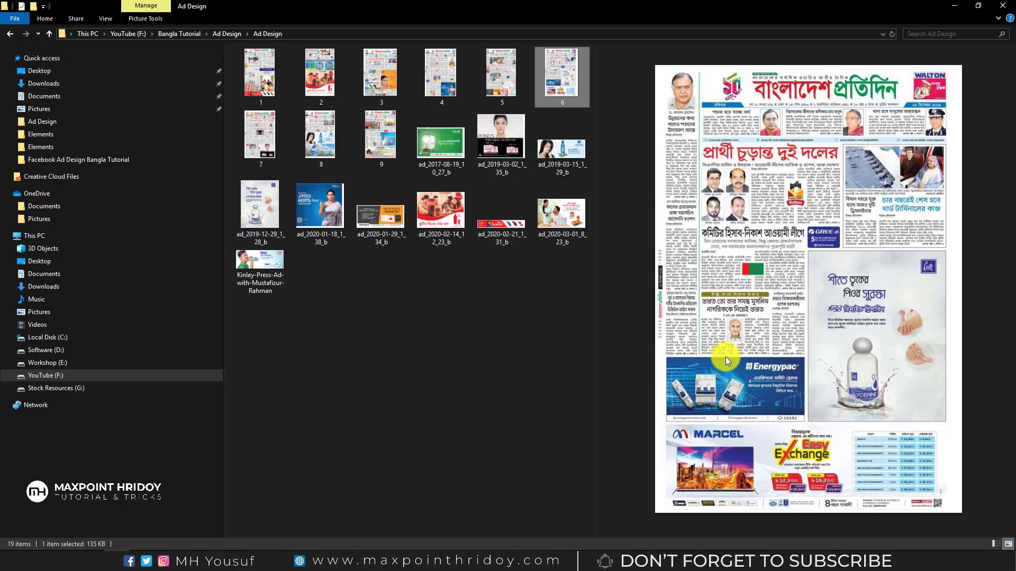
{"action": "left_click", "coordinate": [405, 387]}
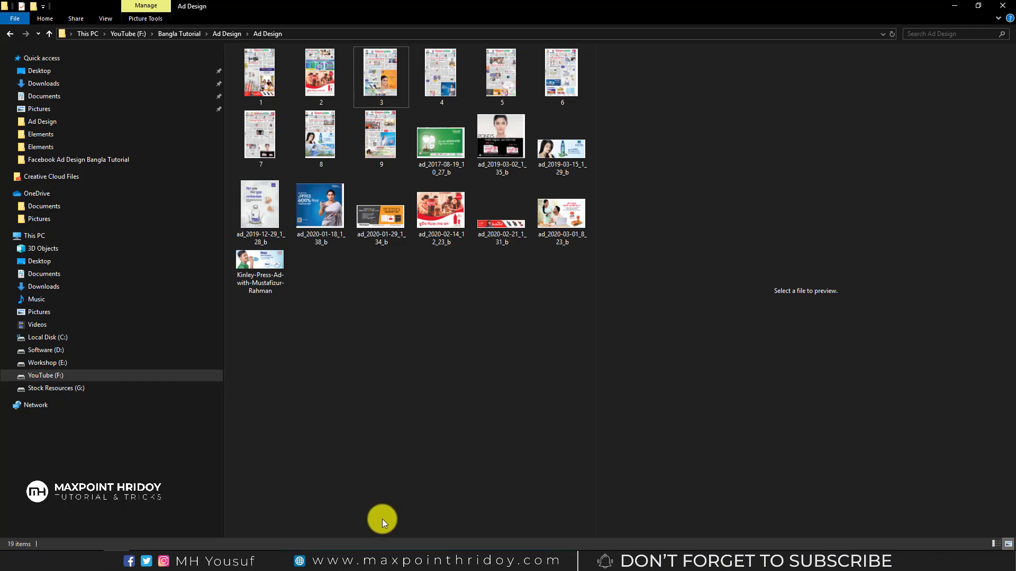
{"action": "left_click", "coordinate": [368, 547]}
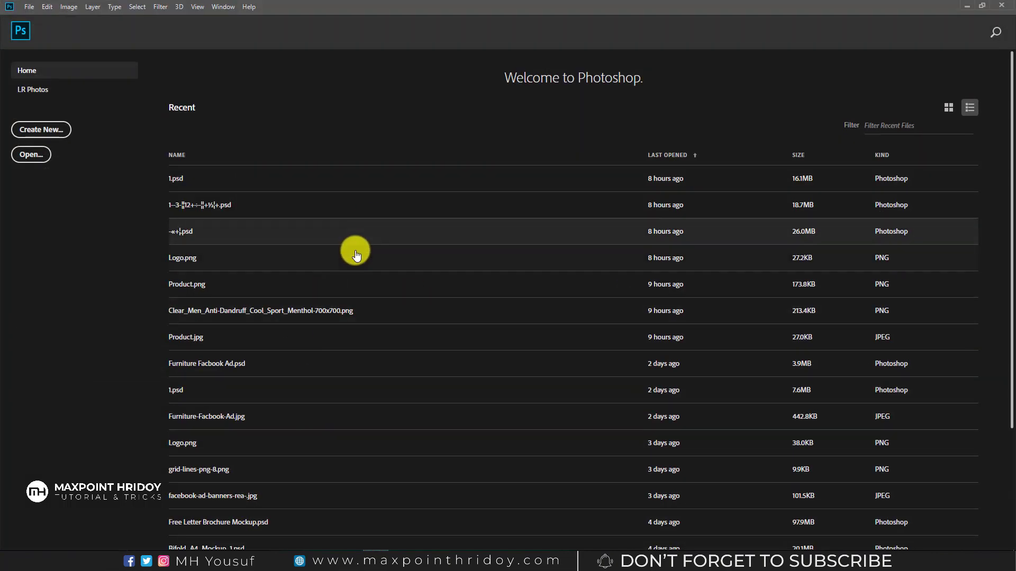
Start a new Photoshop document, then re-preview newspaper pages 1–3 in File Explorer
{"action": "left_click", "coordinate": [33, 8]}
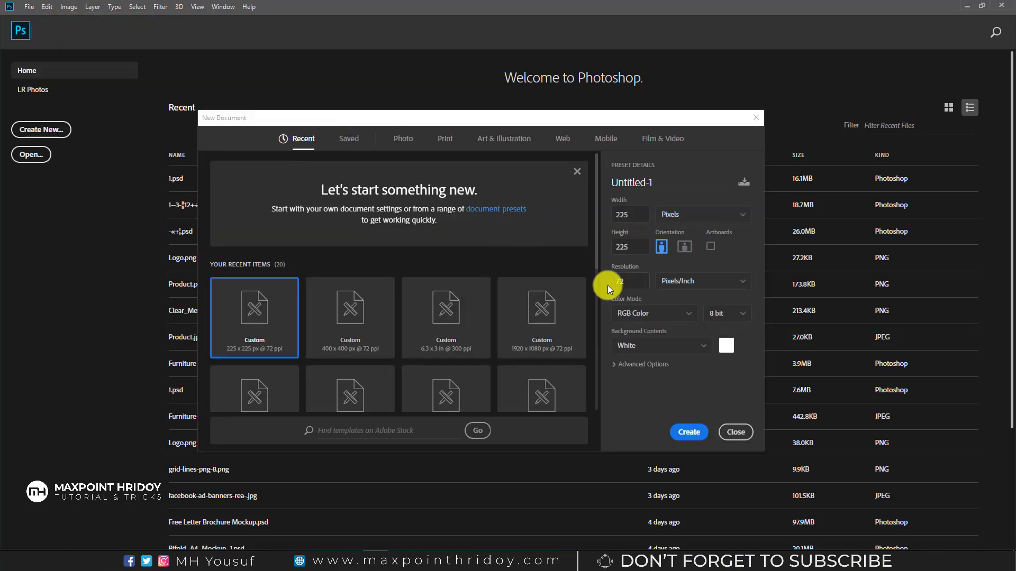
{"action": "left_click", "coordinate": [117, 553]}
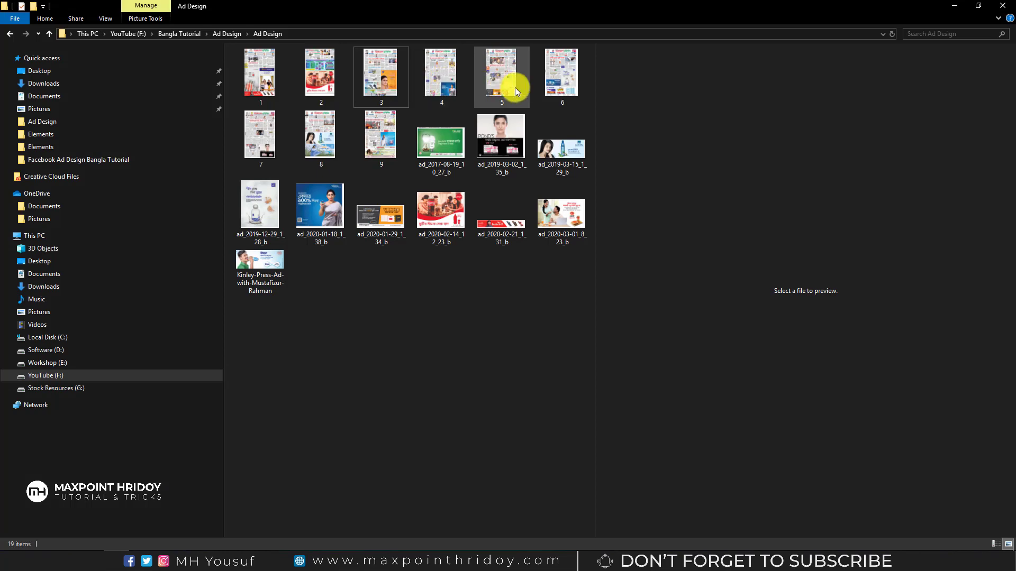
{"action": "left_click", "coordinate": [271, 70]}
{"action": "left_click", "coordinate": [318, 74]}
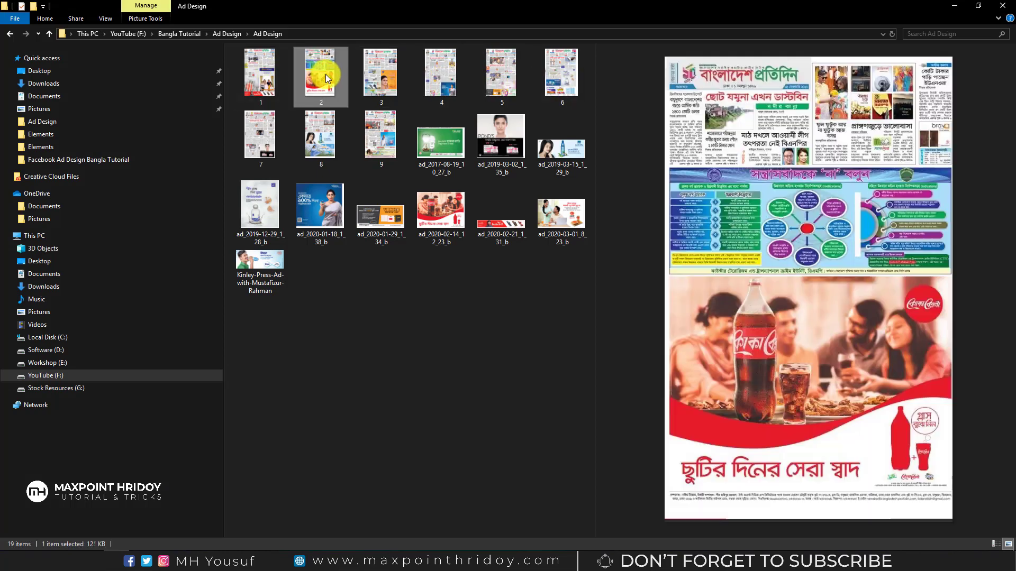
{"action": "left_click", "coordinate": [364, 74]}
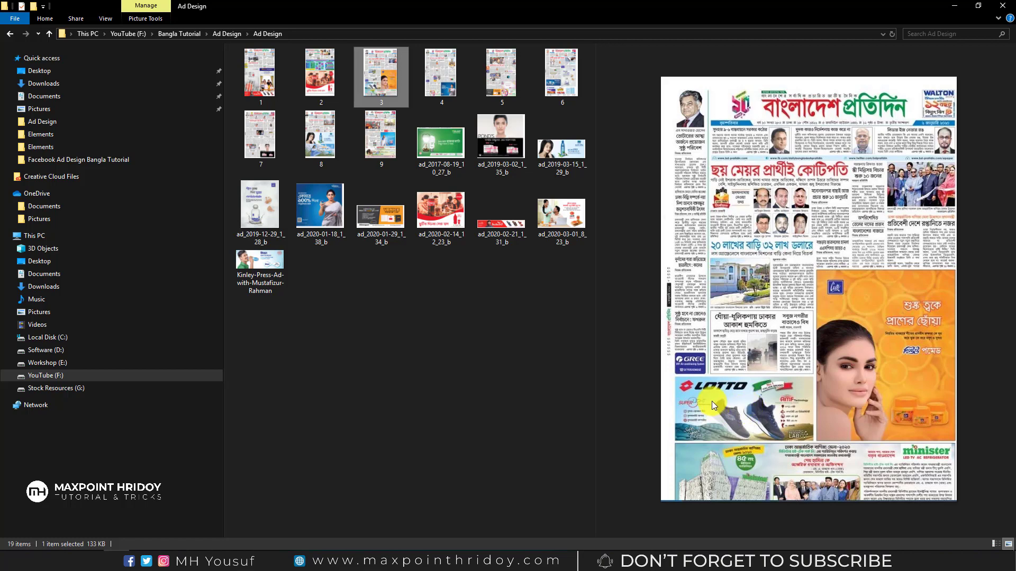
Set the New Document size units to Inches, then return to the reference-ad folder
{"action": "left_click", "coordinate": [555, 358]}
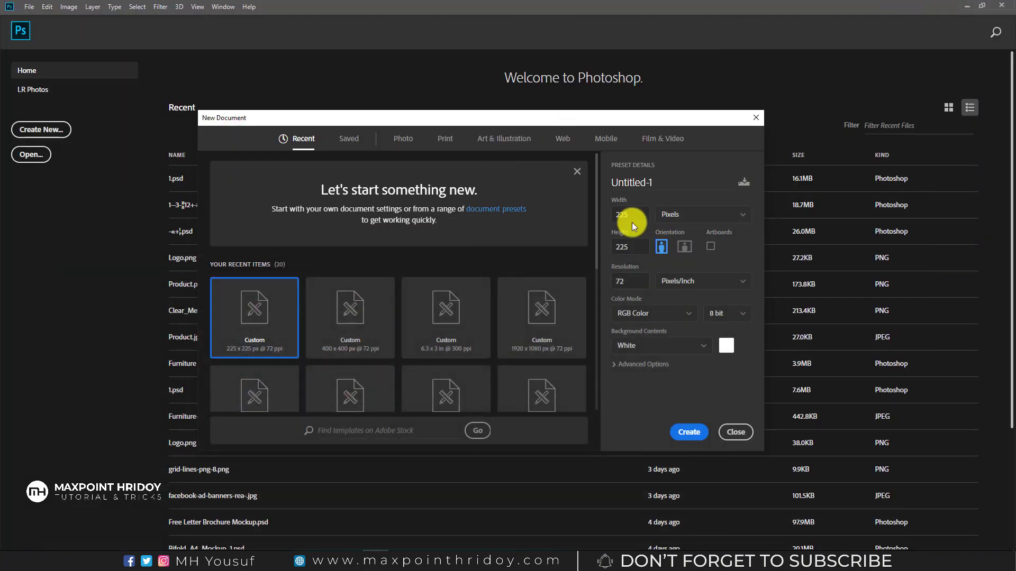
{"action": "left_click", "coordinate": [712, 215]}
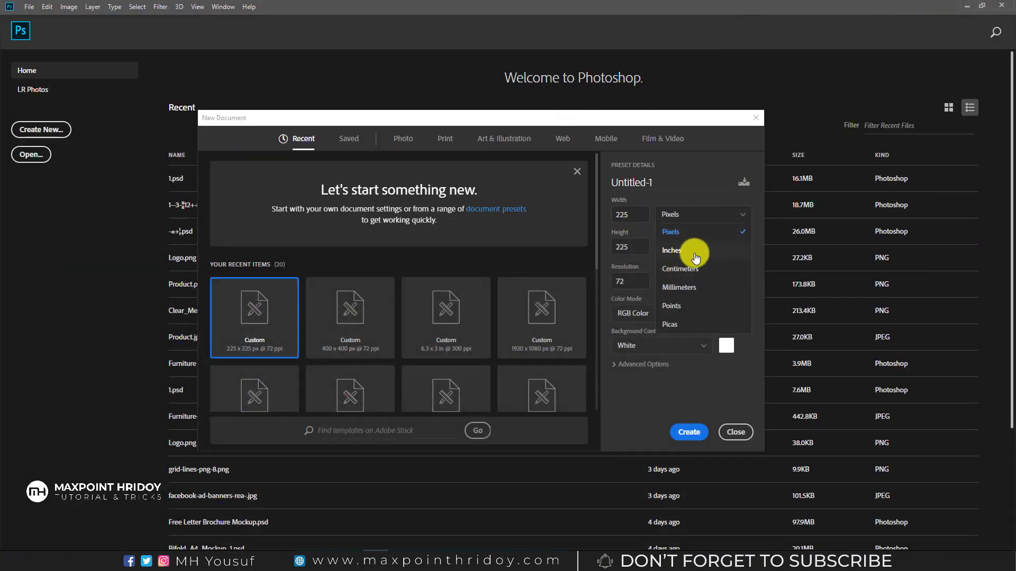
{"action": "left_click", "coordinate": [677, 251]}
{"action": "left_click", "coordinate": [640, 215]}
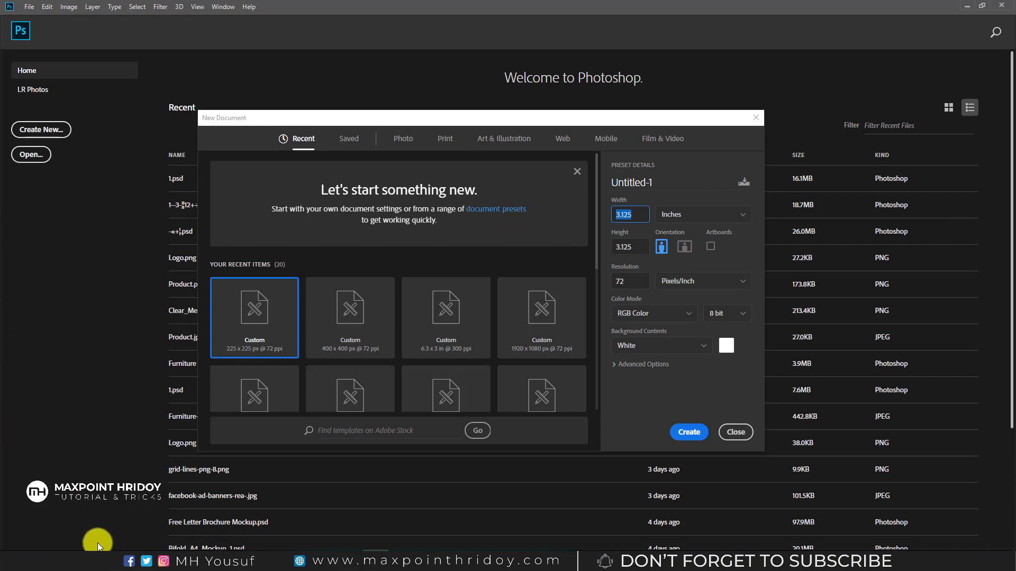
{"action": "left_click", "coordinate": [120, 562]}
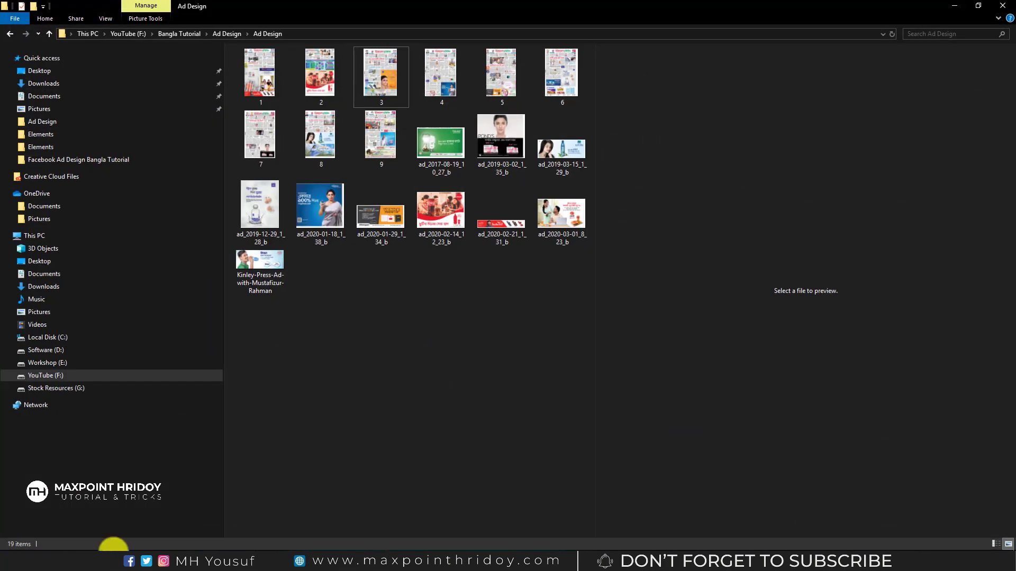
Preview newspaper page 3 with the face-cream ad again
{"action": "left_click", "coordinate": [372, 75]}
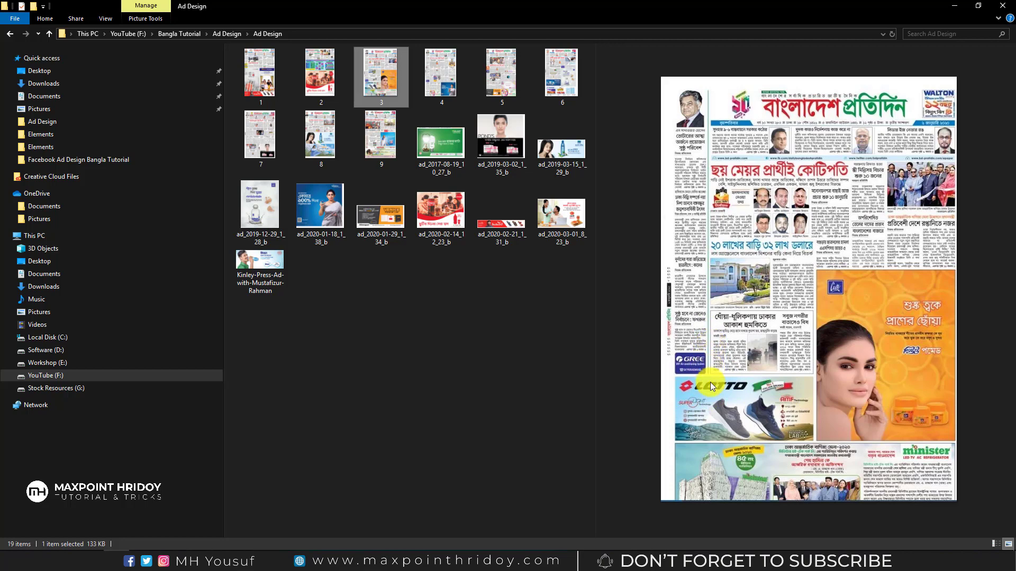
Create Untitled-1 at 6.3 × 3 inches, 300 ppi, CMYK Color, and close the Character panel
{"action": "left_click", "coordinate": [952, 5]}
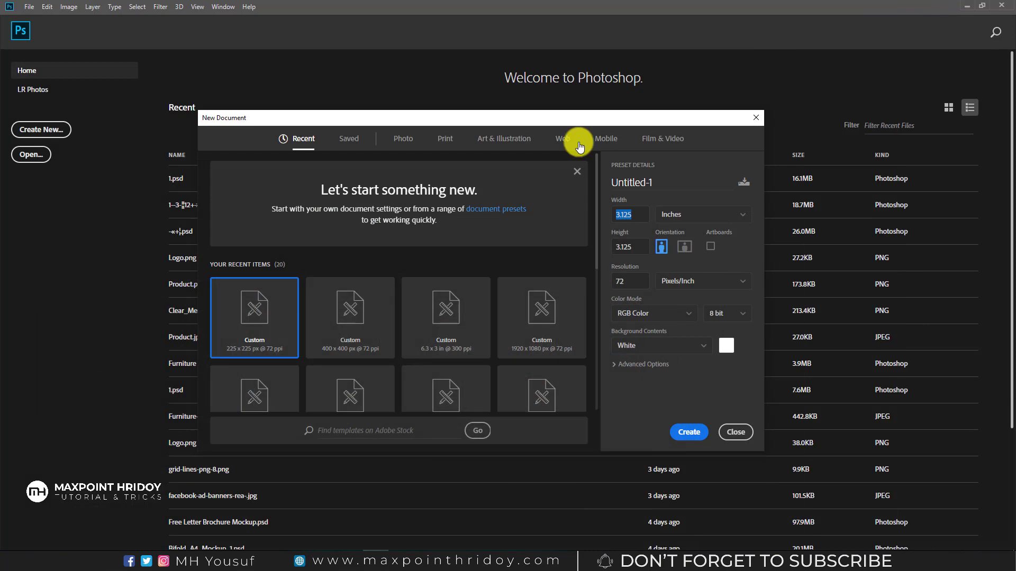
{"action": "double_click", "coordinate": [629, 214]}
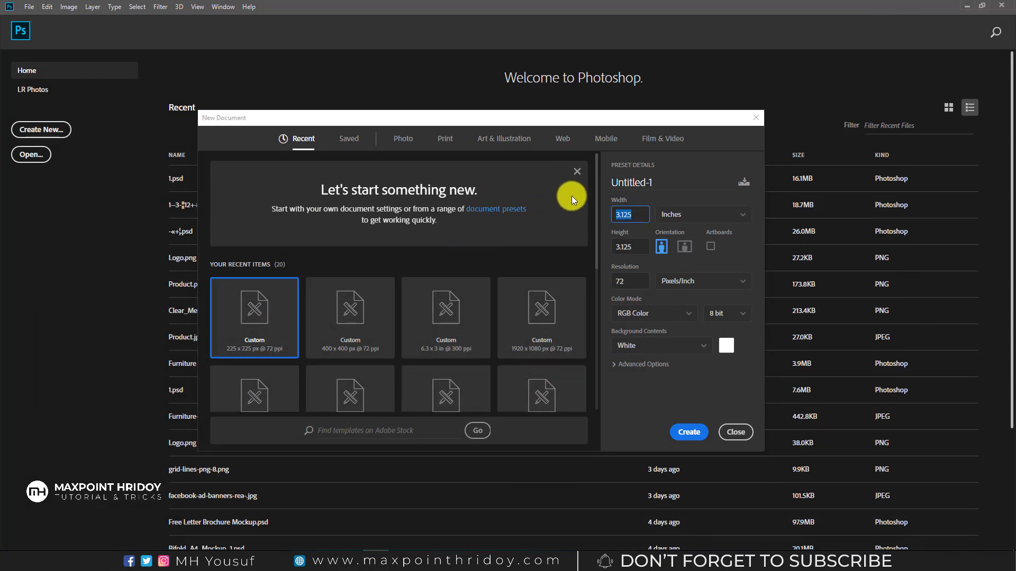
{"action": "type", "text": "6."}
{"action": "type", "text": "3"}
{"action": "double_click", "coordinate": [638, 247]}
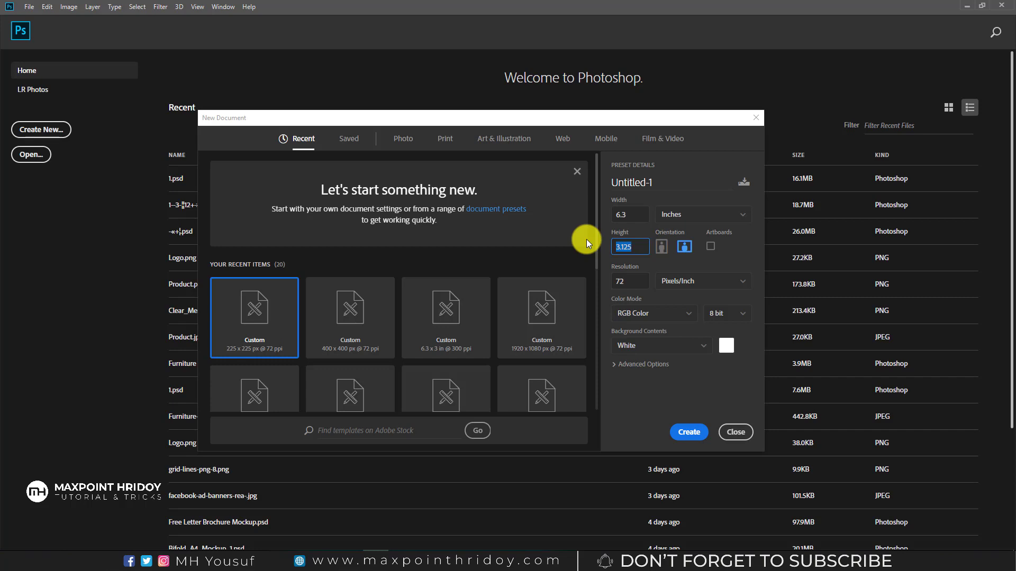
{"action": "type", "text": "3"}
{"action": "left_click", "coordinate": [638, 214]}
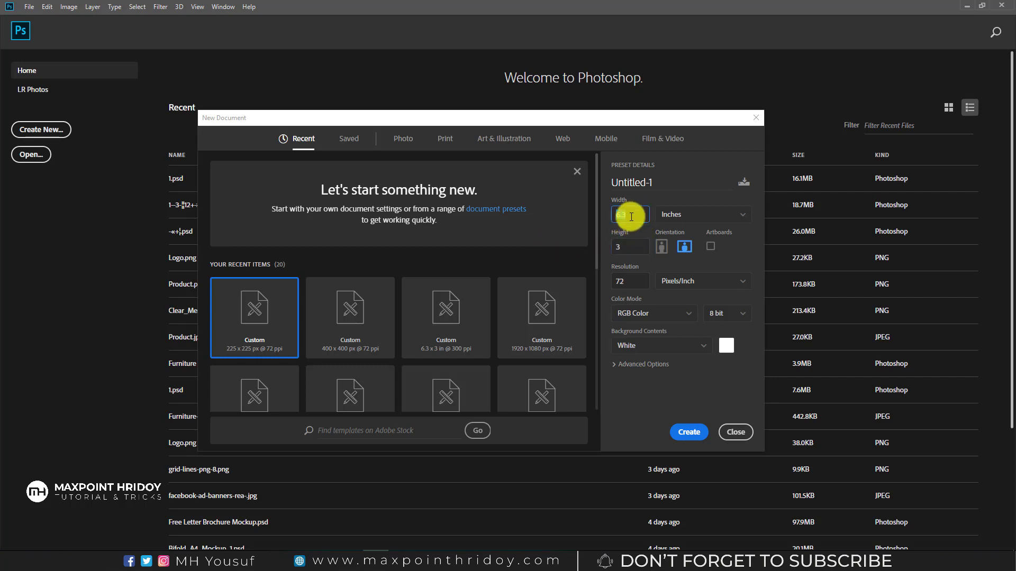
{"action": "left_click", "coordinate": [623, 281]}
{"action": "type", "text": "300"}
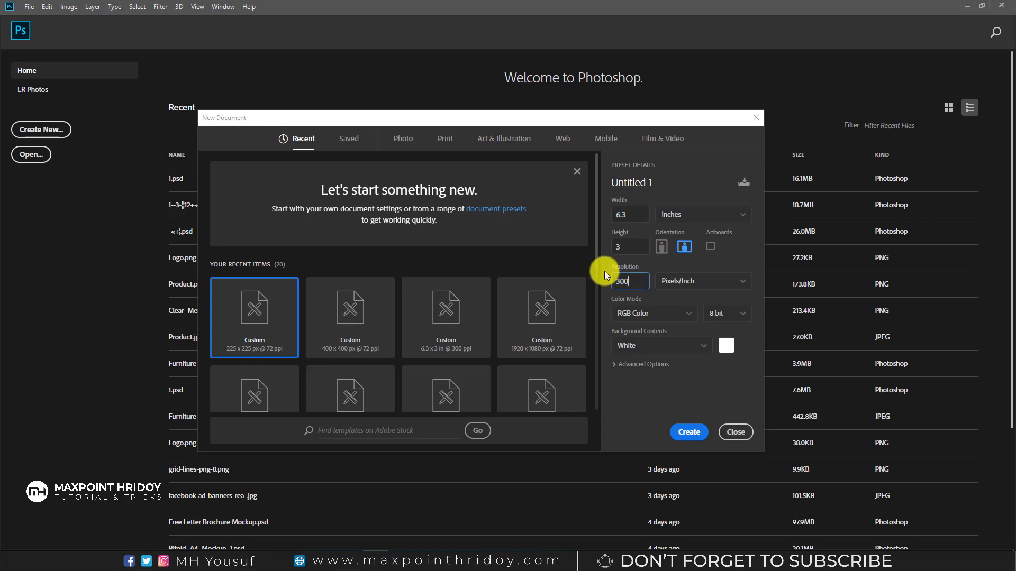
{"action": "left_click", "coordinate": [651, 315]}
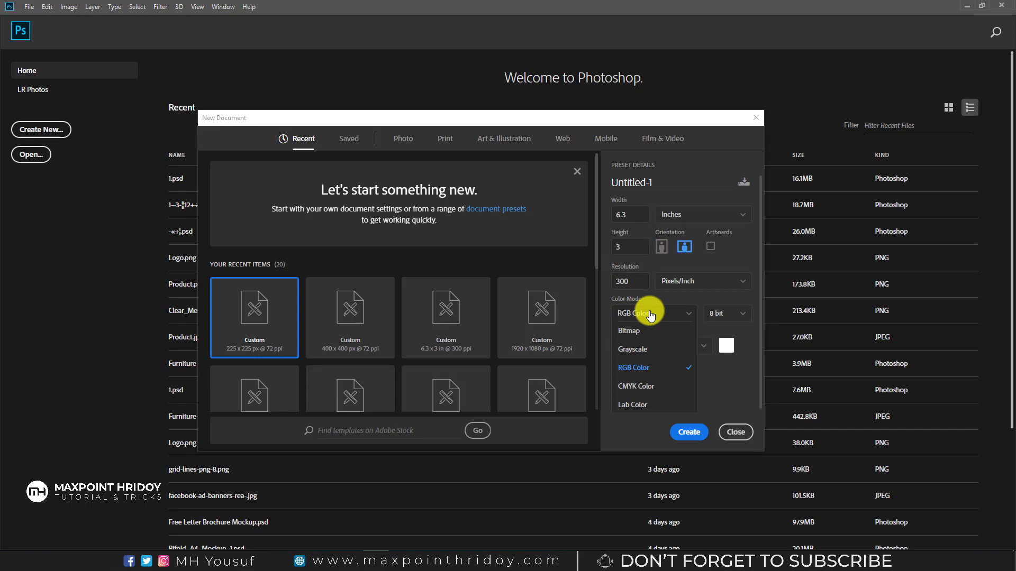
{"action": "left_click", "coordinate": [641, 386]}
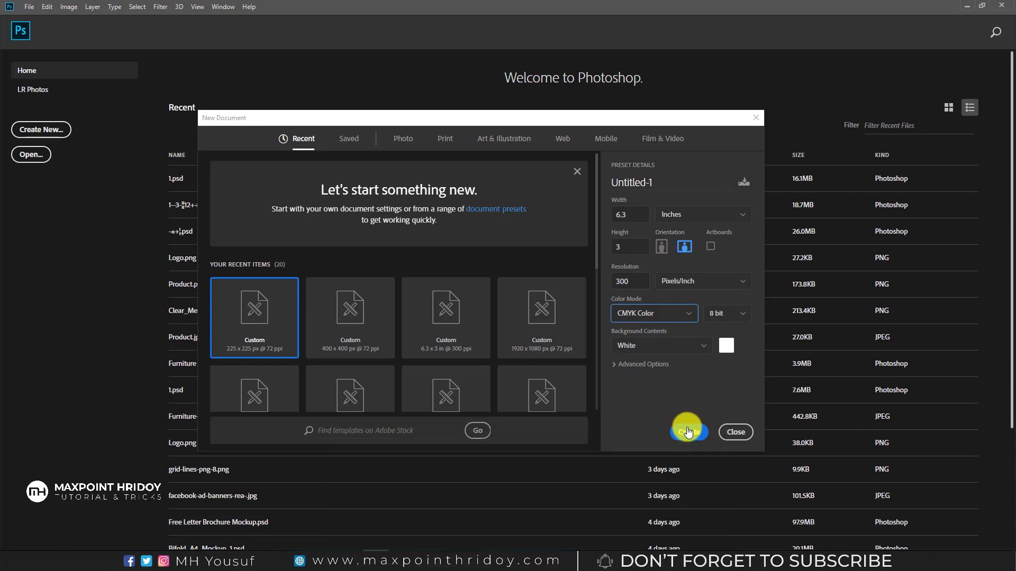
{"action": "left_click", "coordinate": [687, 429]}
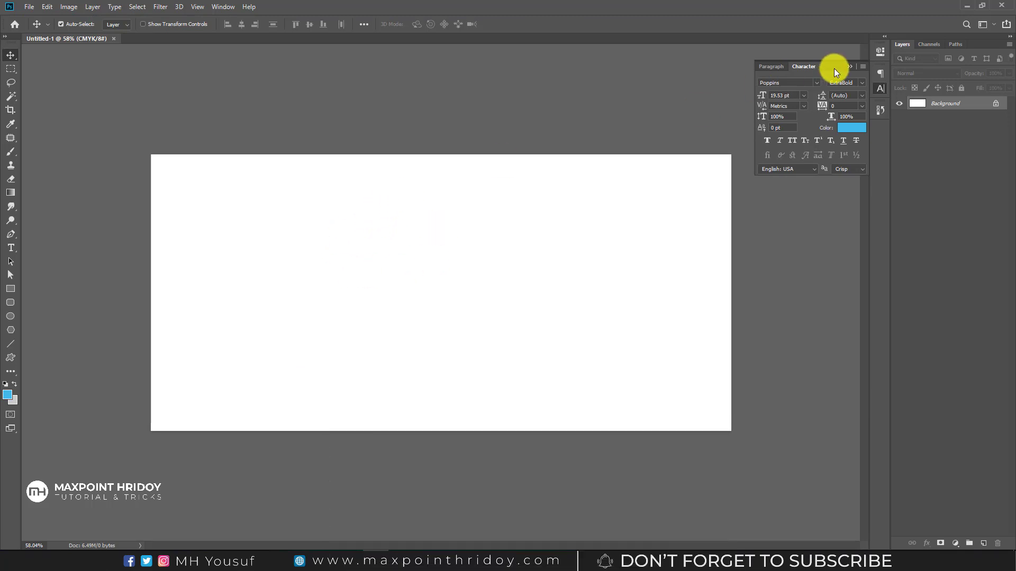
{"action": "left_click", "coordinate": [848, 66]}
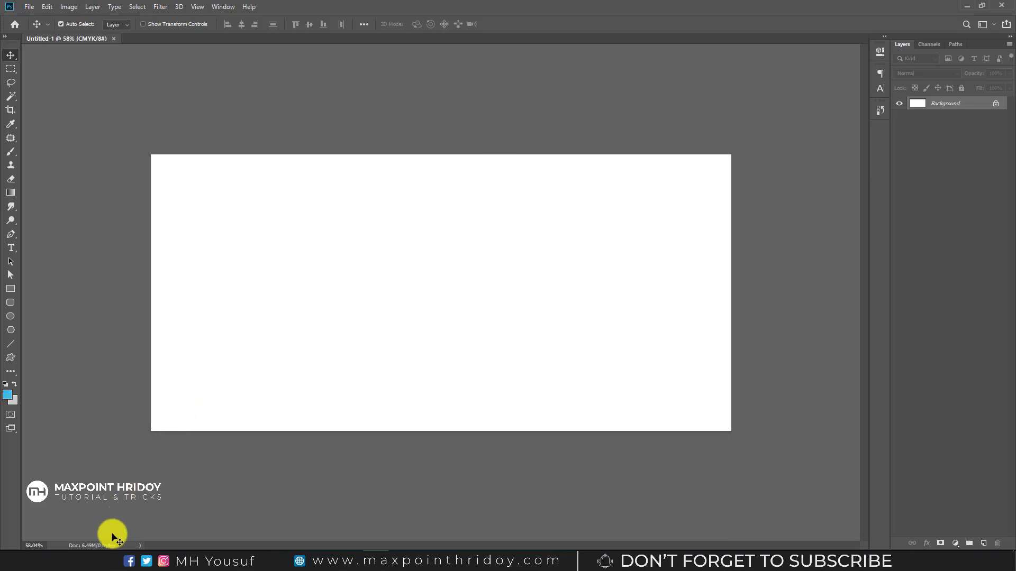
Open the Elements folder inside Ad Design and turn on the Preview pane
{"action": "key", "text": "alt+Up"}
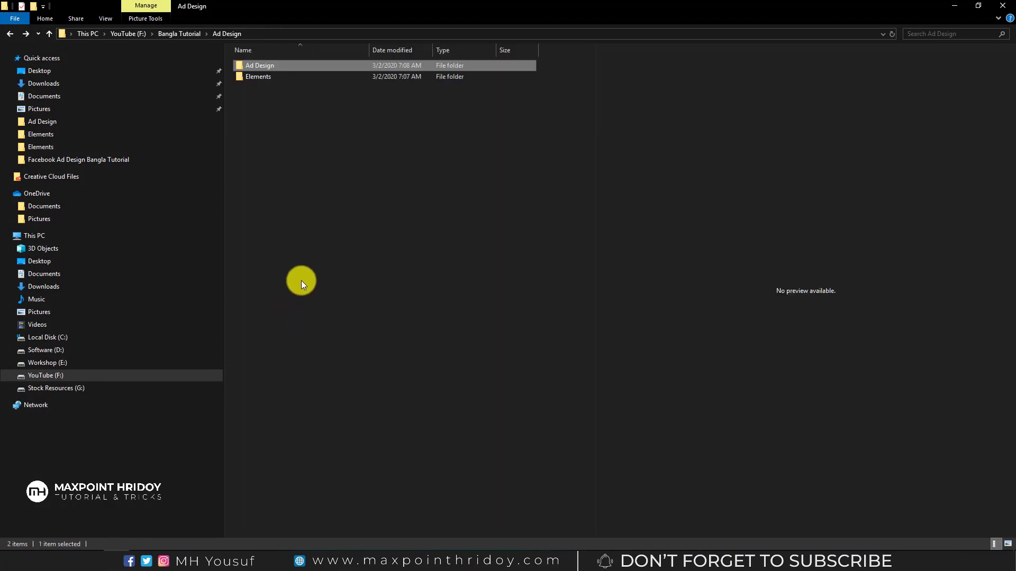
{"action": "double_click", "coordinate": [258, 78]}
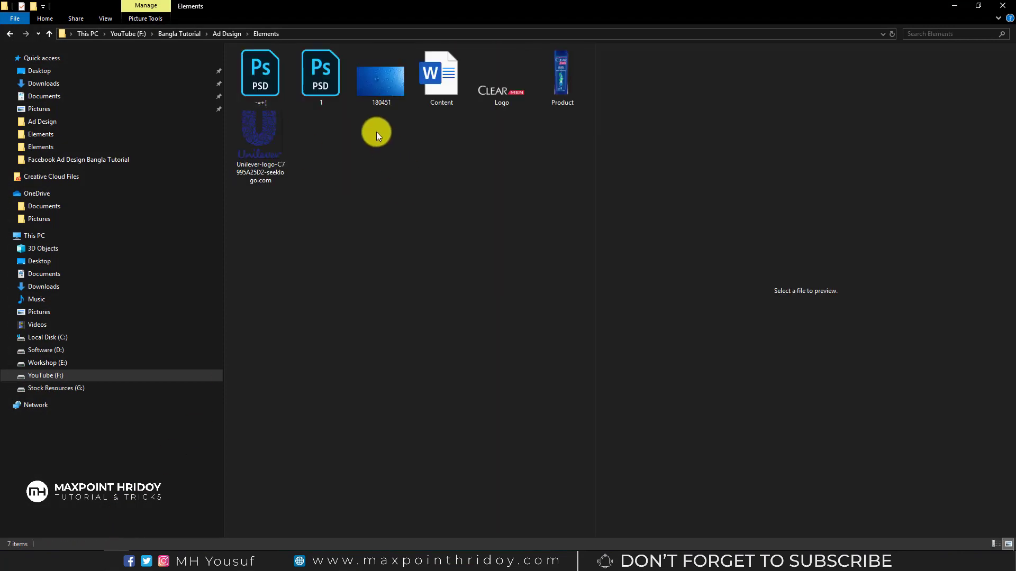
{"action": "left_click", "coordinate": [433, 71]}
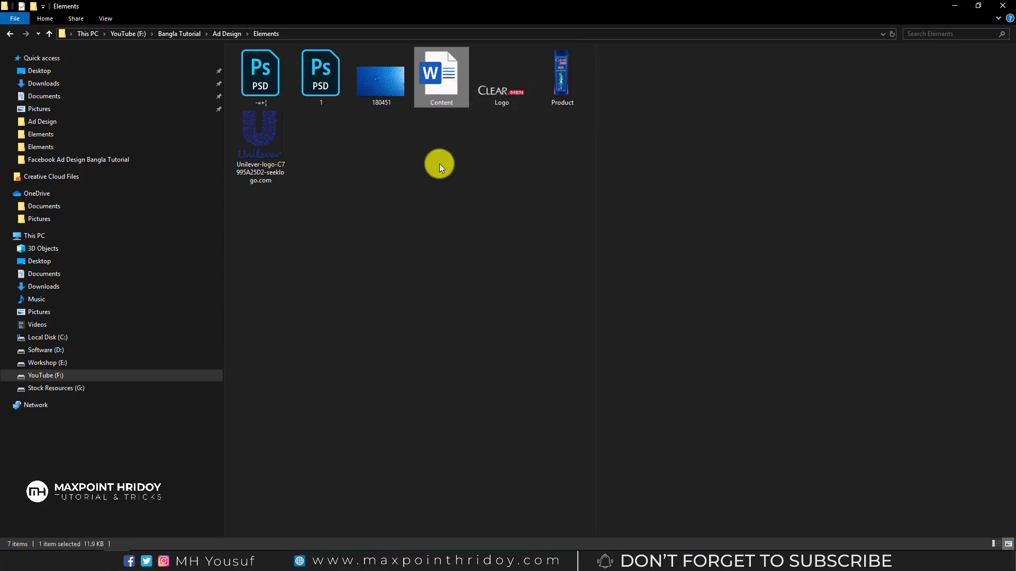
{"action": "key", "text": "alt+p"}
{"action": "left_click", "coordinate": [519, 115]}
Preview the shampoo, CLEAR MEN logo, water-drop and Unilever images, then return to Photoshop
{"action": "left_click", "coordinate": [549, 74]}
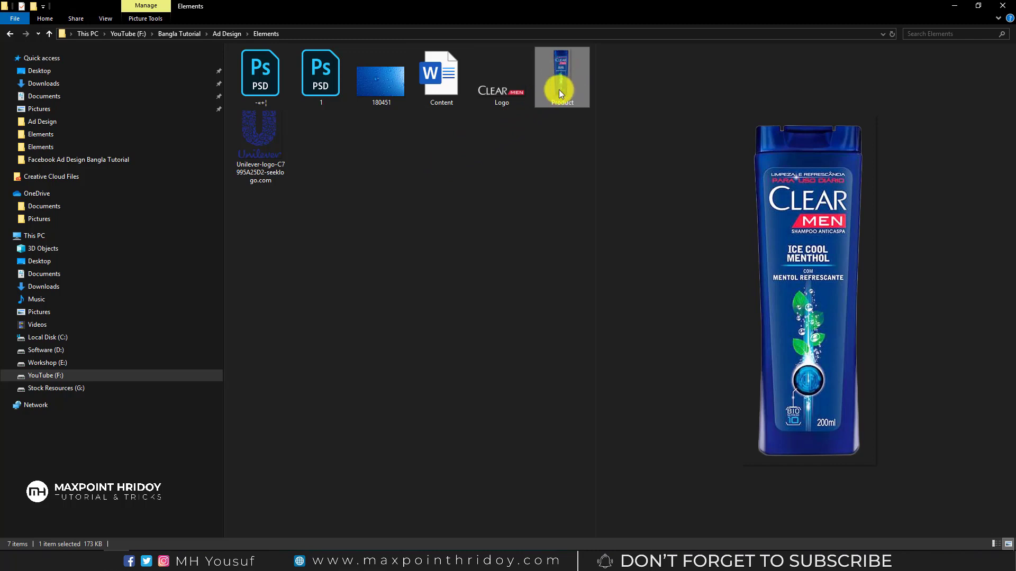
{"action": "left_click", "coordinate": [495, 95]}
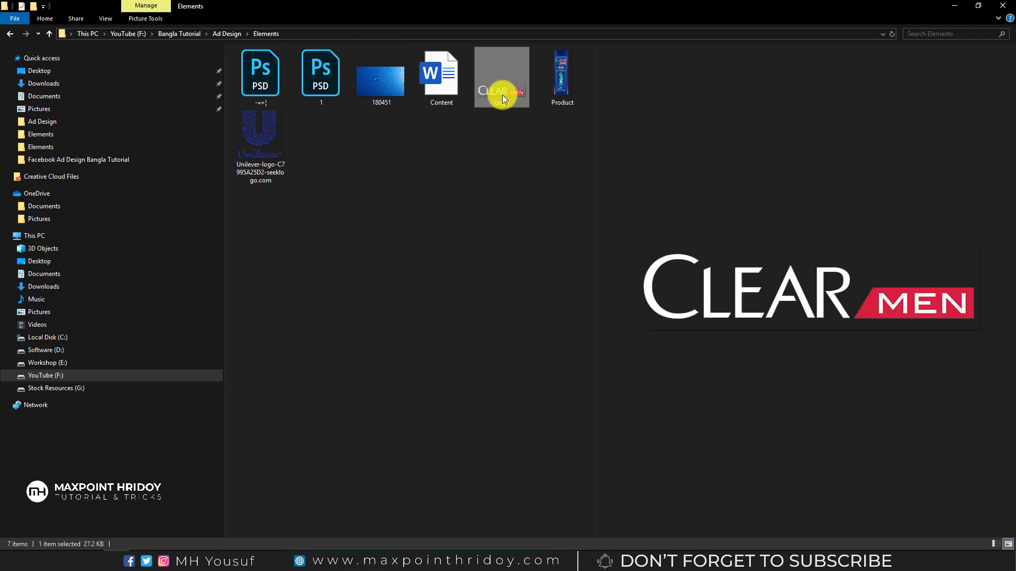
{"action": "left_click", "coordinate": [379, 90]}
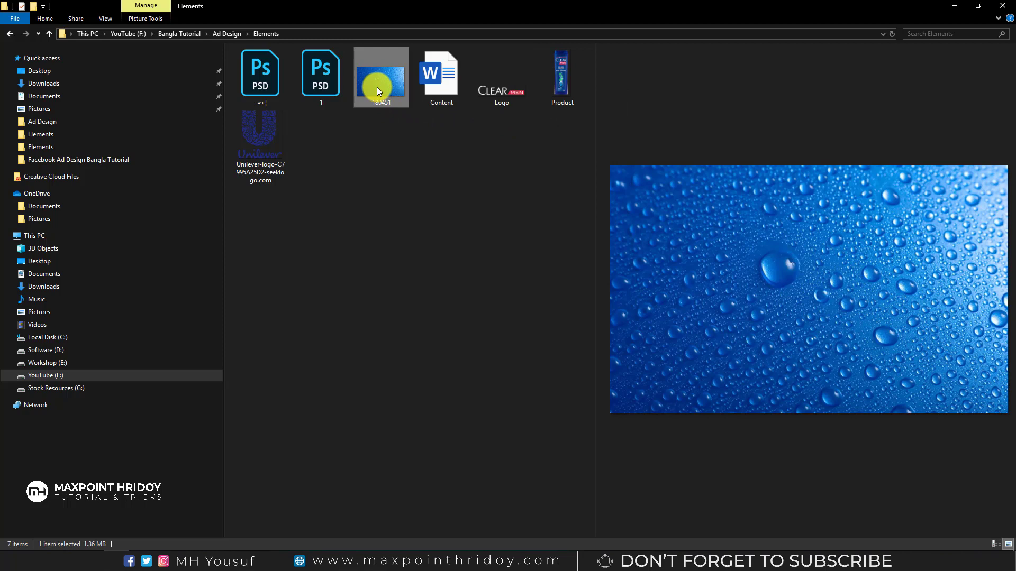
{"action": "left_click", "coordinate": [382, 157]}
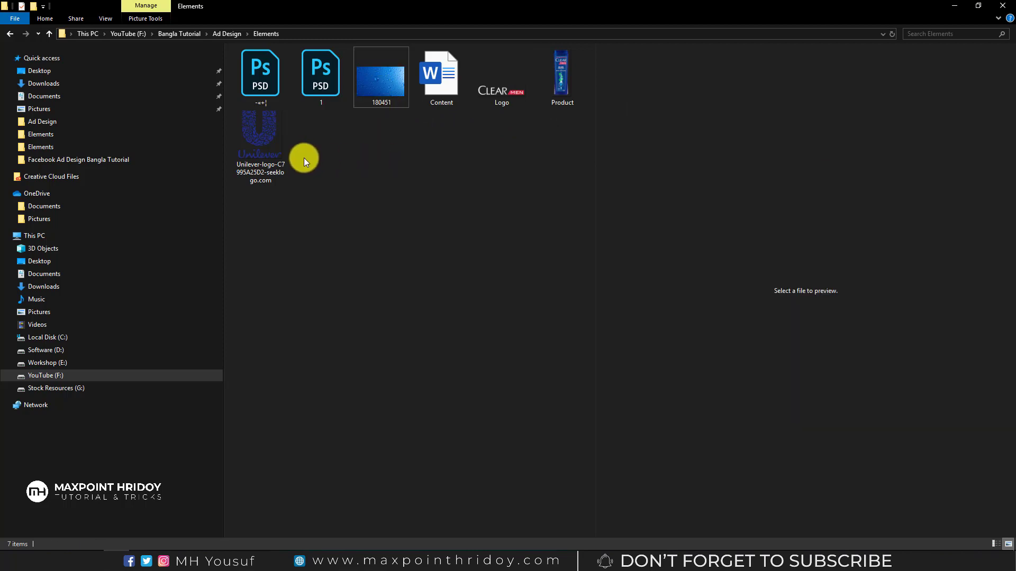
{"action": "left_click", "coordinate": [268, 139]}
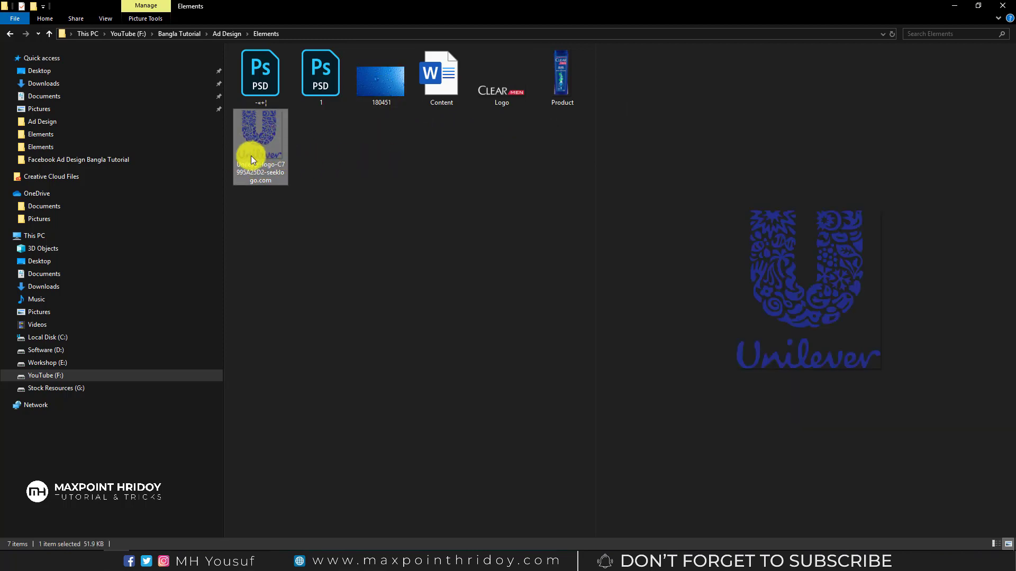
{"action": "mouse_move", "coordinate": [260, 147]}
{"action": "left_click", "coordinate": [381, 152]}
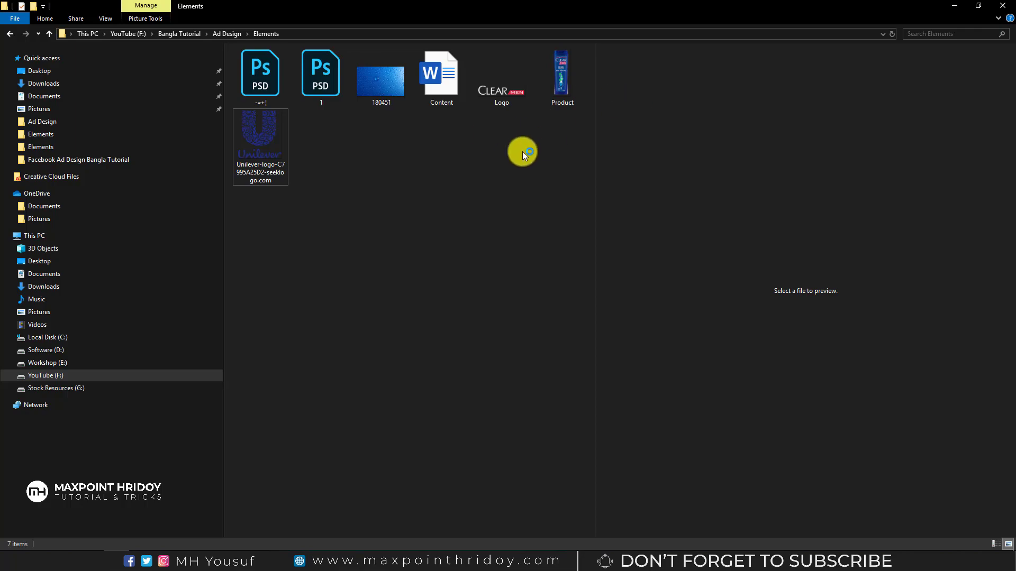
{"action": "left_click", "coordinate": [956, 7]}
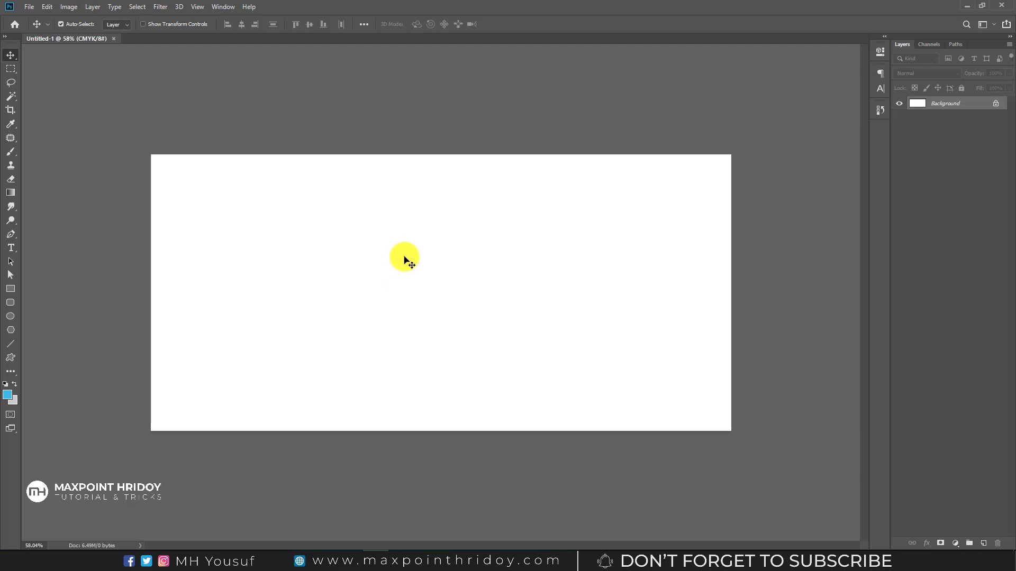
Add Color Fill 1 in navy C100 M88 Y40 K38, with empty Layer 1 above it
{"action": "left_click", "coordinate": [958, 544]}
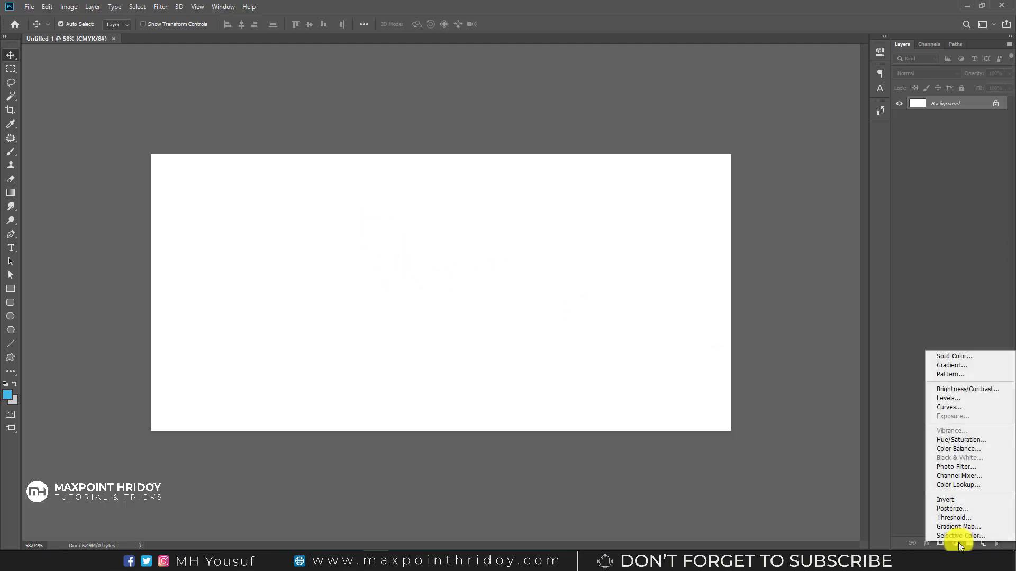
{"action": "left_click", "coordinate": [953, 360]}
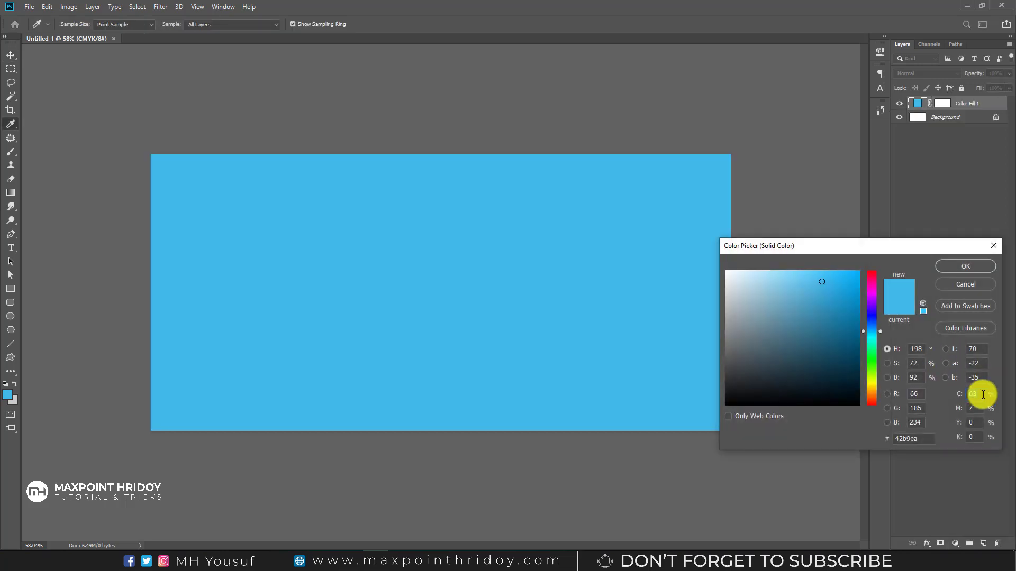
{"action": "type", "text": "100"}
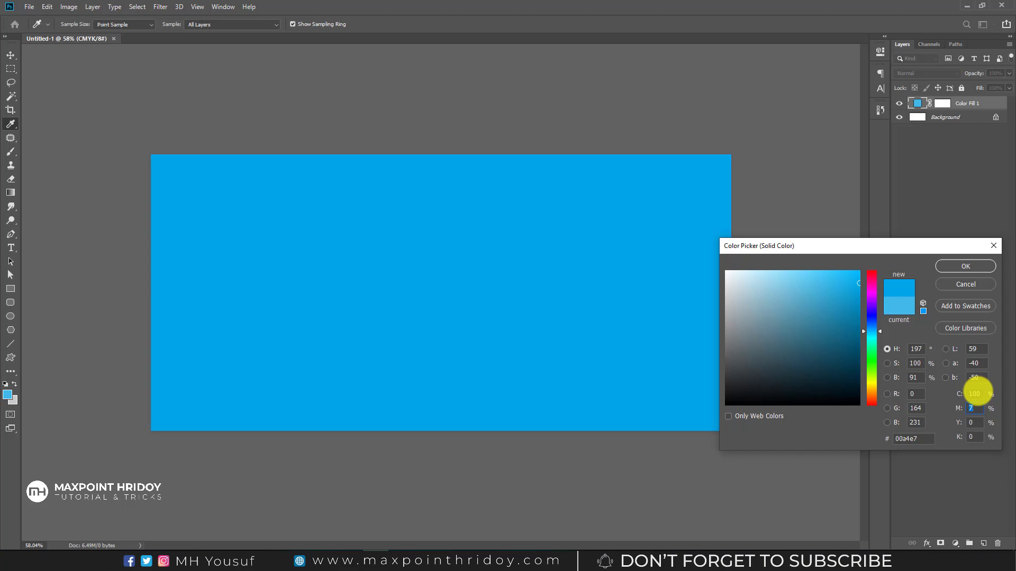
{"action": "type", "text": "88"}
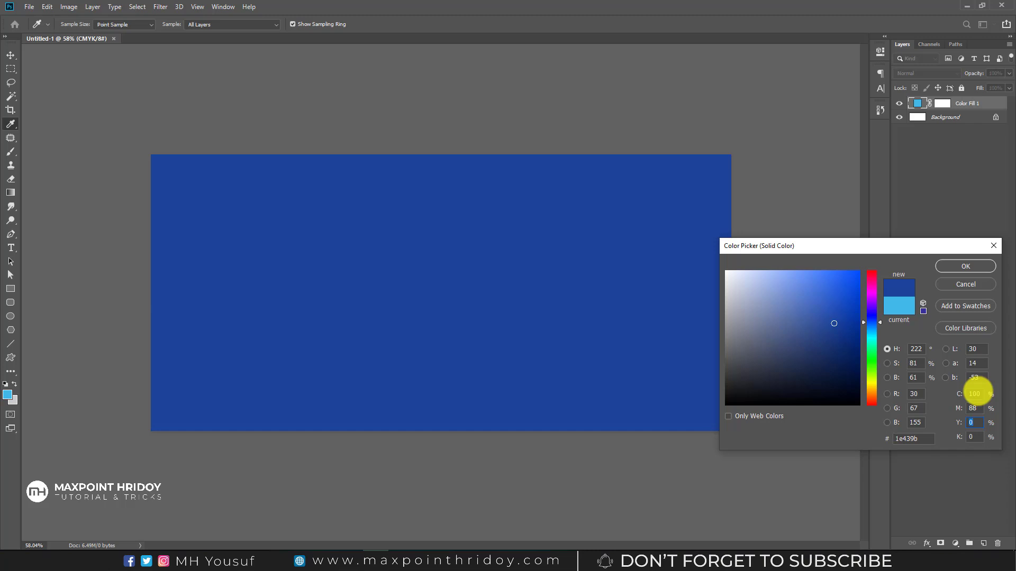
{"action": "key", "text": "Tab"}
{"action": "type", "text": "40"}
{"action": "type", "text": "8"}
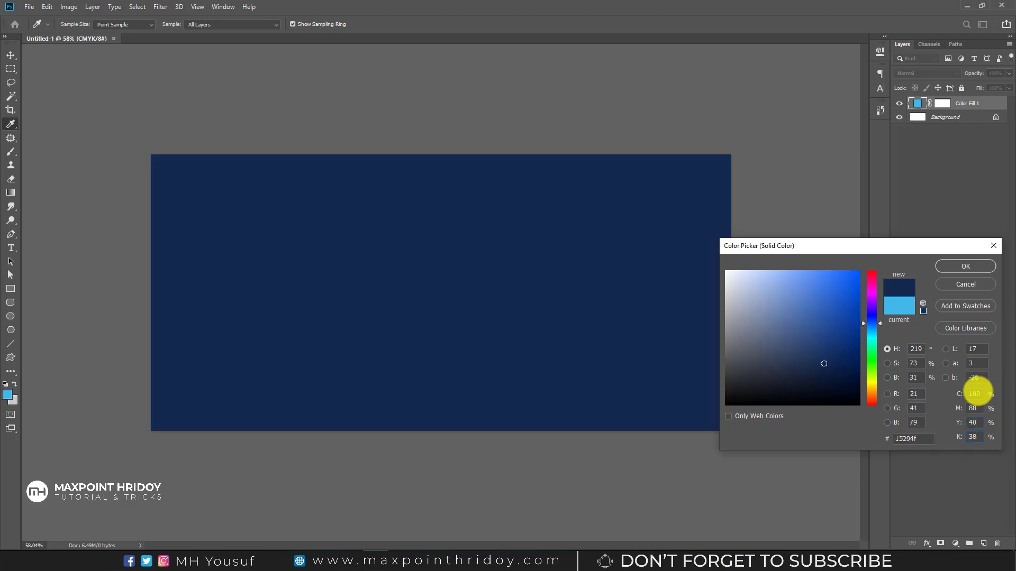
{"action": "left_click", "coordinate": [959, 262]}
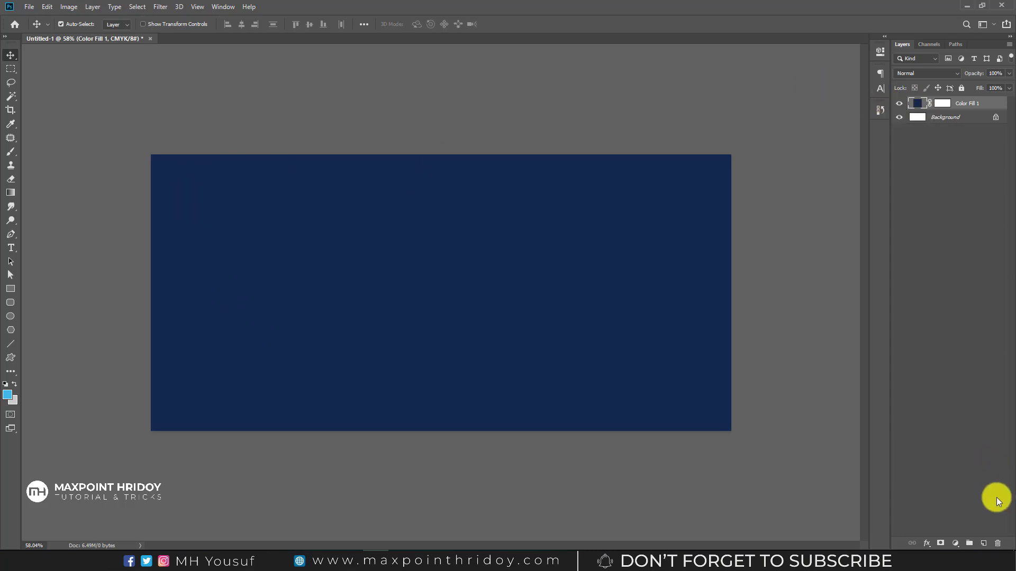
{"action": "left_click", "coordinate": [982, 546]}
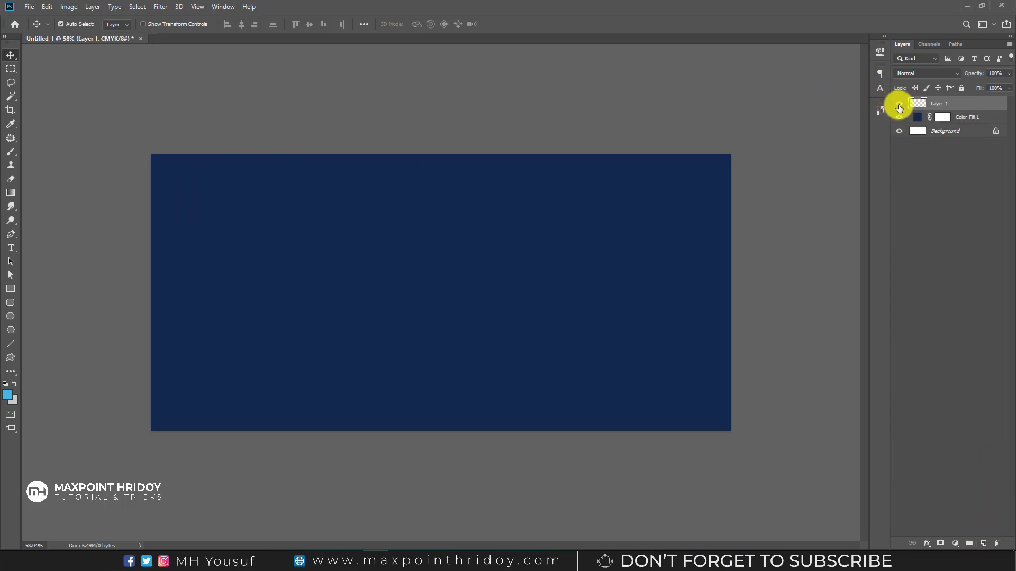
Choose the Brush tool and make it almost fully soft, undoing a light-blue test dot
{"action": "left_click", "coordinate": [9, 156]}
{"action": "left_click", "coordinate": [46, 152]}
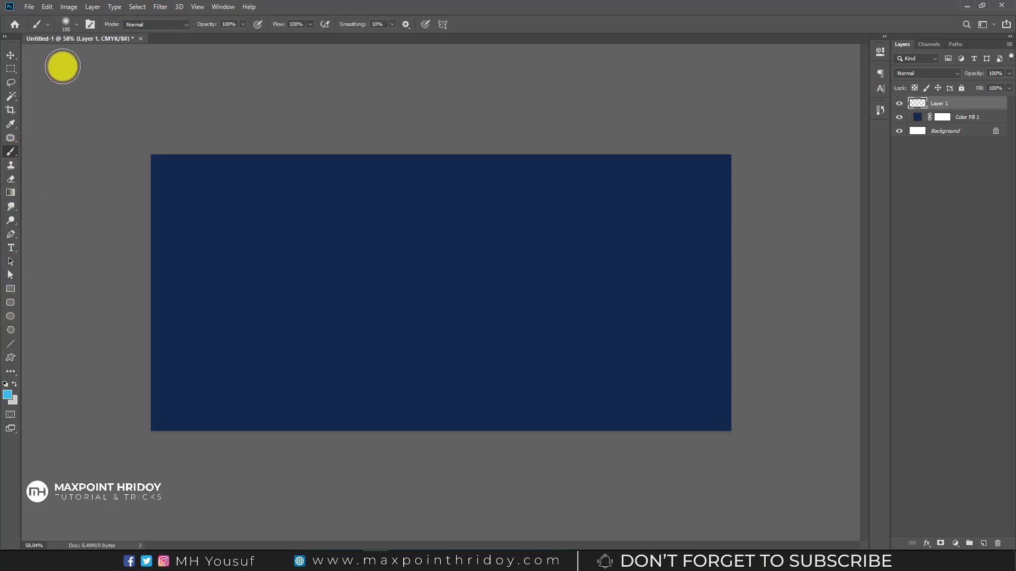
{"action": "left_click", "coordinate": [74, 23]}
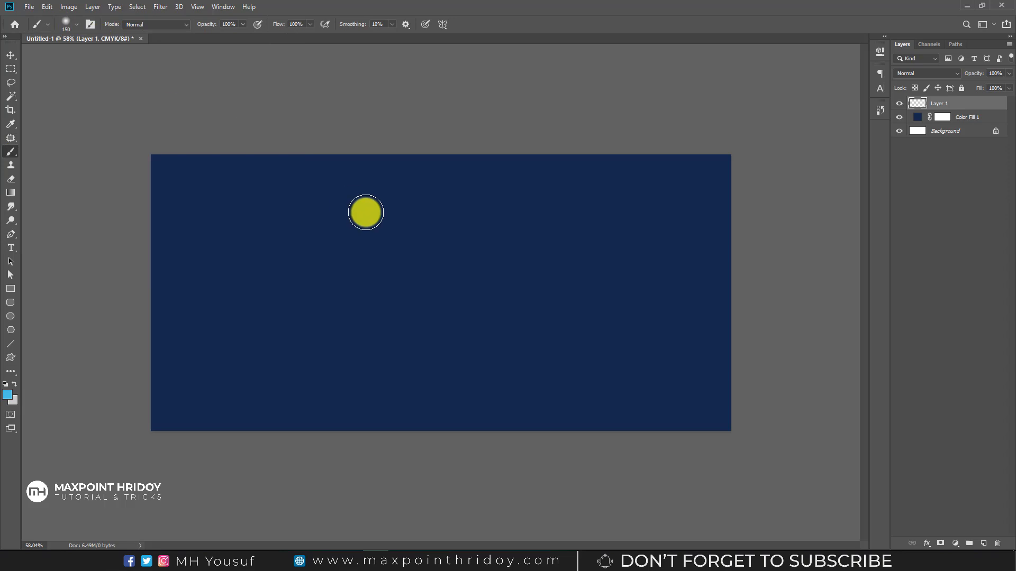
{"action": "right_click", "coordinate": [365, 212]}
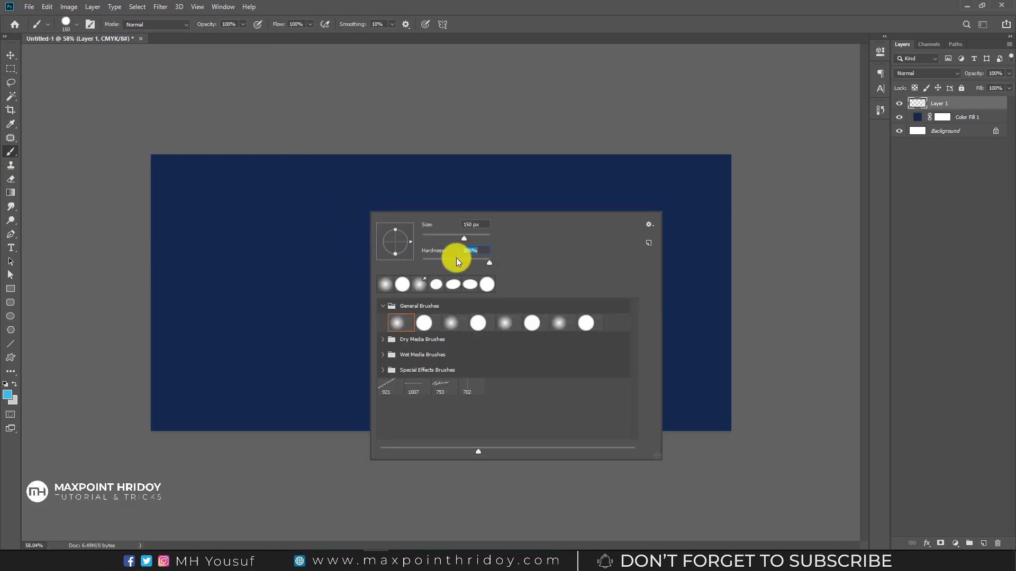
{"action": "left_click", "coordinate": [271, 254]}
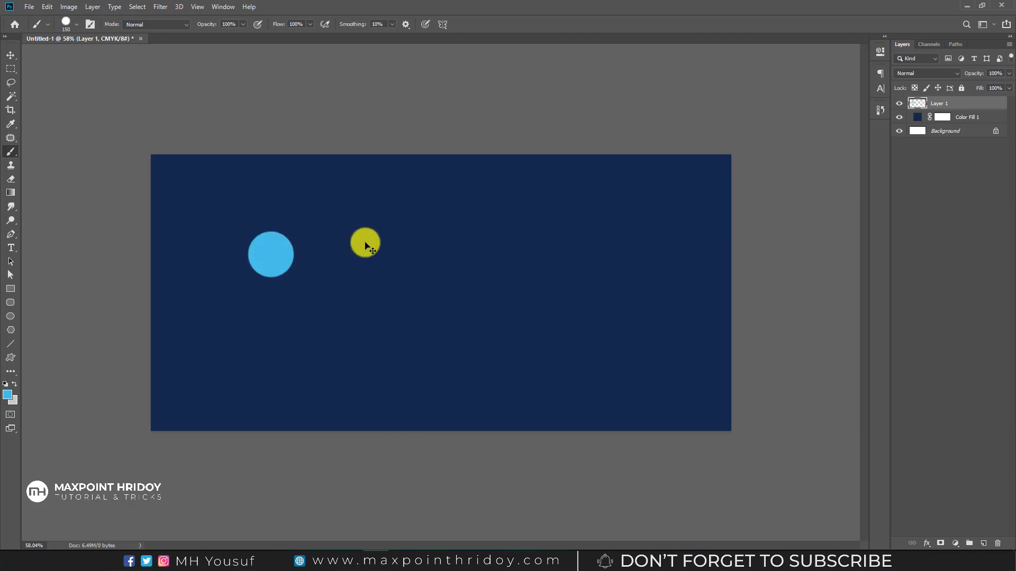
{"action": "key", "text": "ctrl+z"}
{"action": "right_click", "coordinate": [368, 225]}
{"action": "left_click_drag", "start_coordinate": [488, 274], "coordinate": [425, 278]}
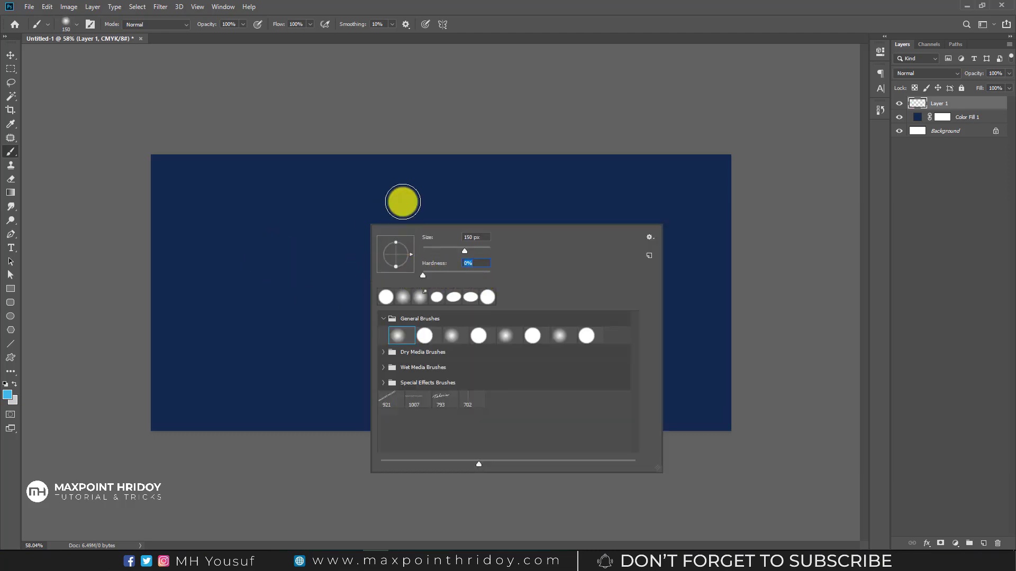
{"action": "key", "text": "Return"}
Set the foreground colour to bright cyan (#00b2ed)
{"action": "left_click", "coordinate": [8, 394]}
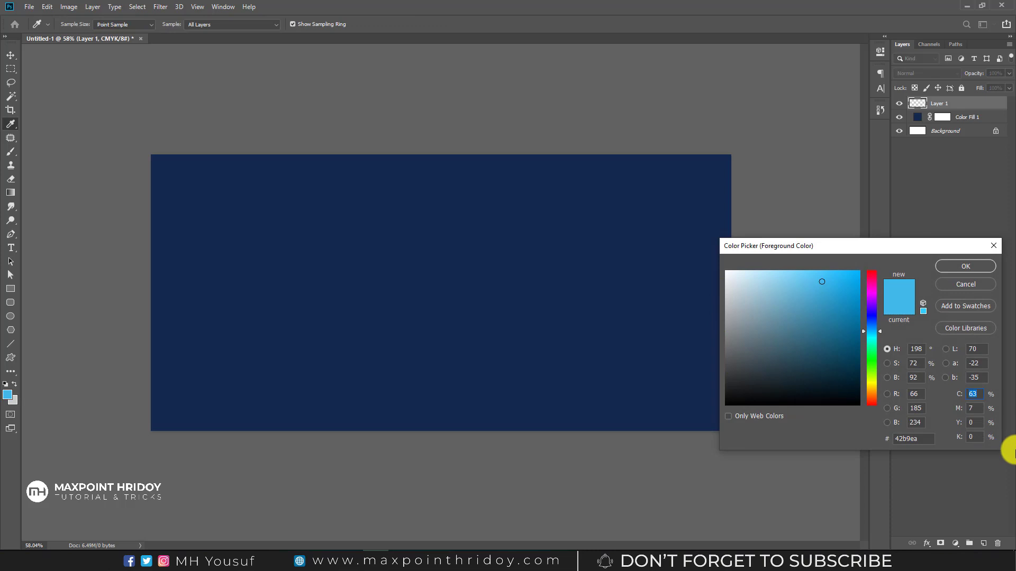
{"action": "type", "text": "85"}
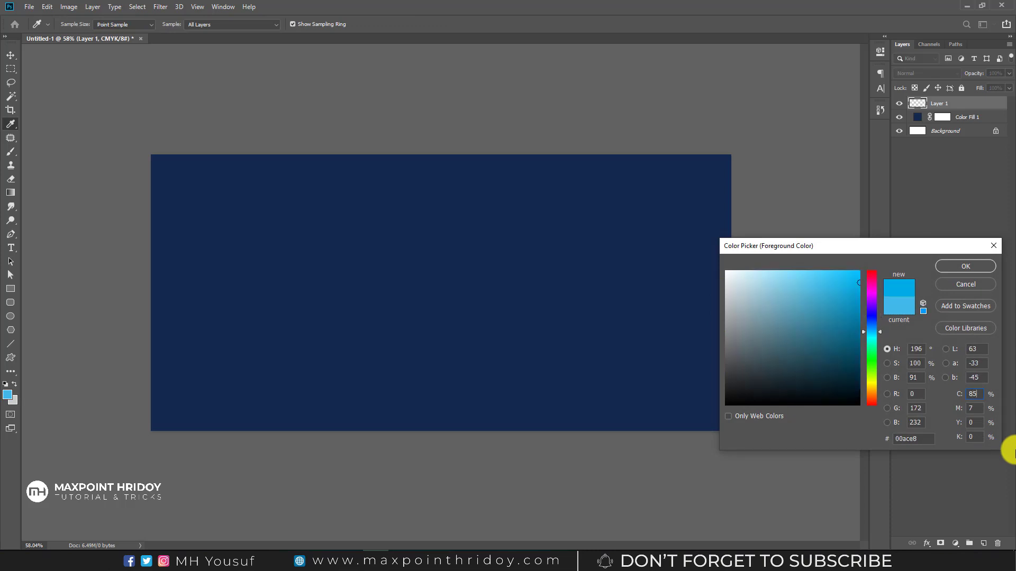
{"action": "type", "text": "5"}
{"action": "key", "text": "Tab"}
{"action": "type", "text": "15"}
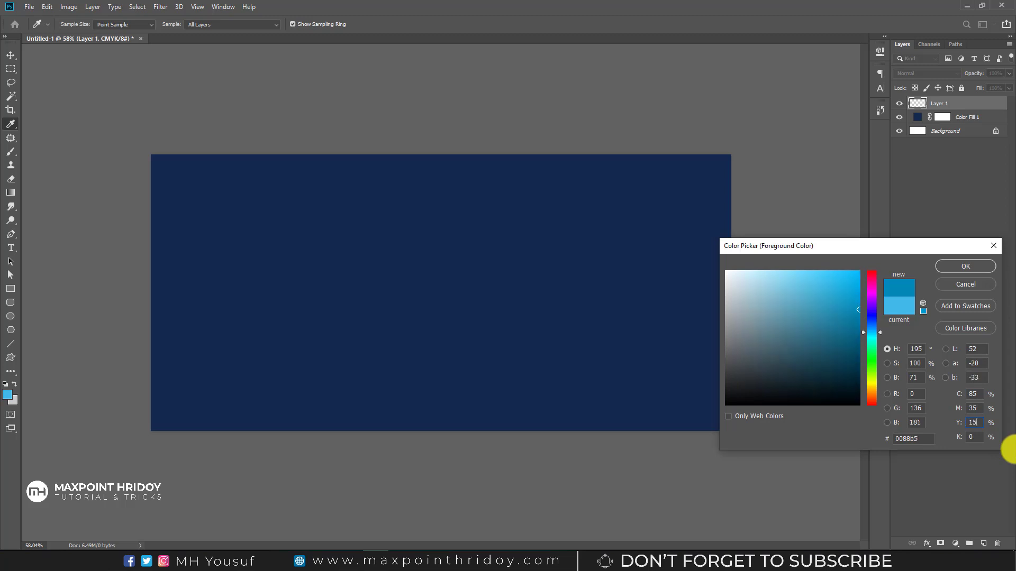
{"action": "left_click", "coordinate": [858, 280]}
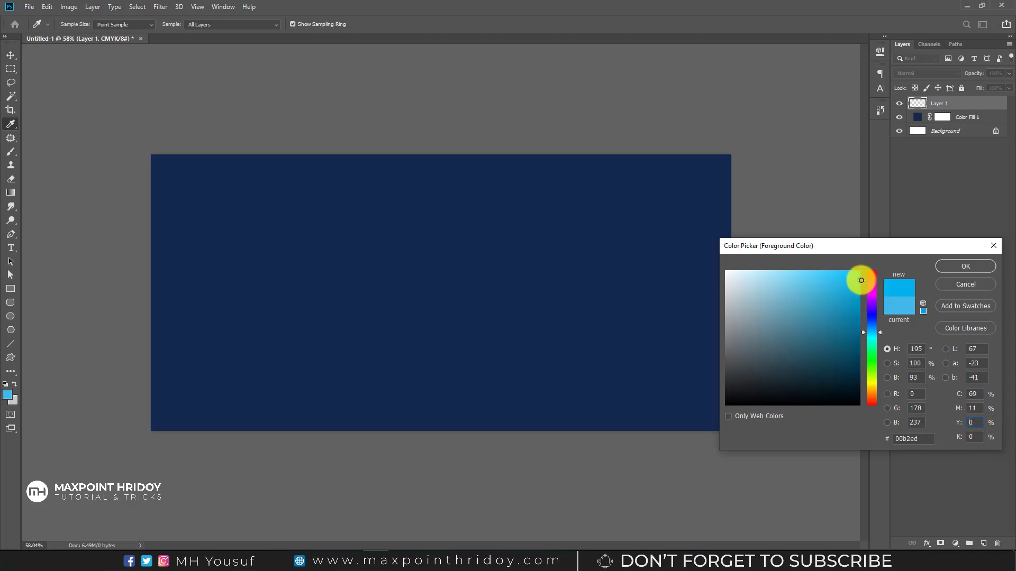
{"action": "left_click", "coordinate": [966, 266]}
Paint a 250 px, 0%-hardness cyan dab on the left and scale it to about 267%
{"action": "key", "text": "b"}
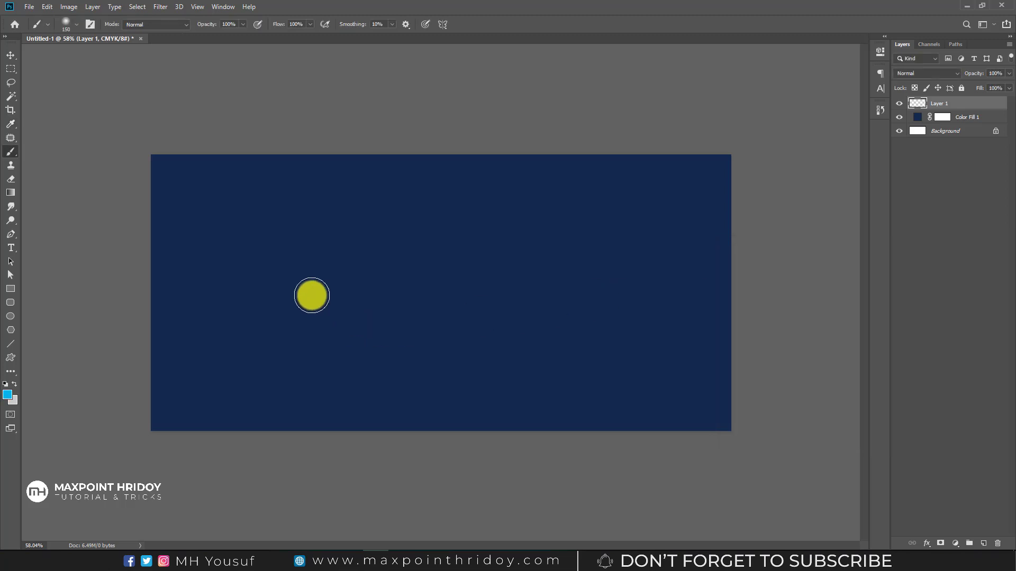
{"action": "right_click", "coordinate": [312, 288]}
{"action": "left_click_drag", "start_coordinate": [372, 339], "coordinate": [275, 288]}
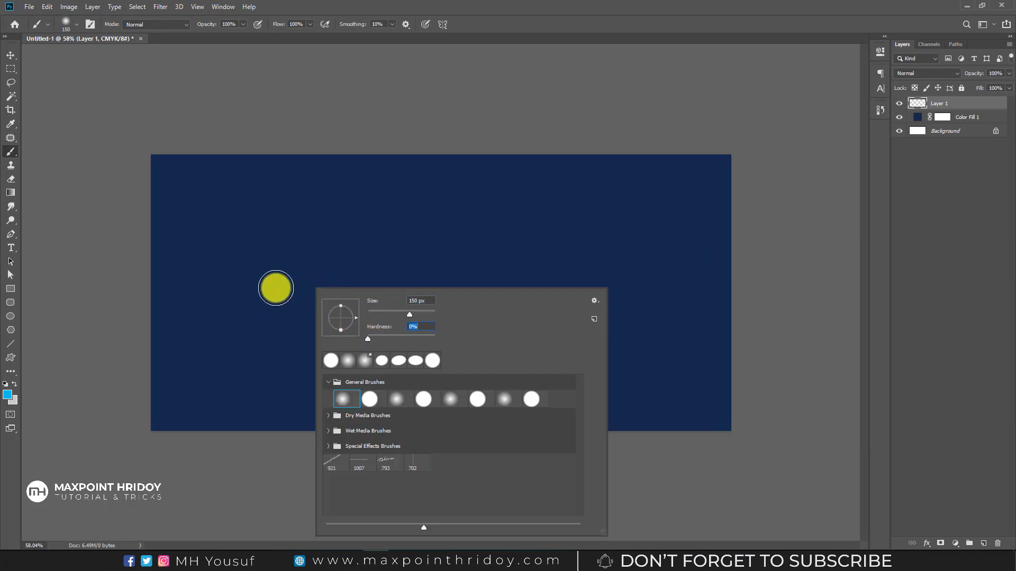
{"action": "key", "text": "Return"}
{"action": "key", "text": "bracketright"}
{"action": "key", "text": "bracketright"}
{"action": "key", "text": "bracketright"}
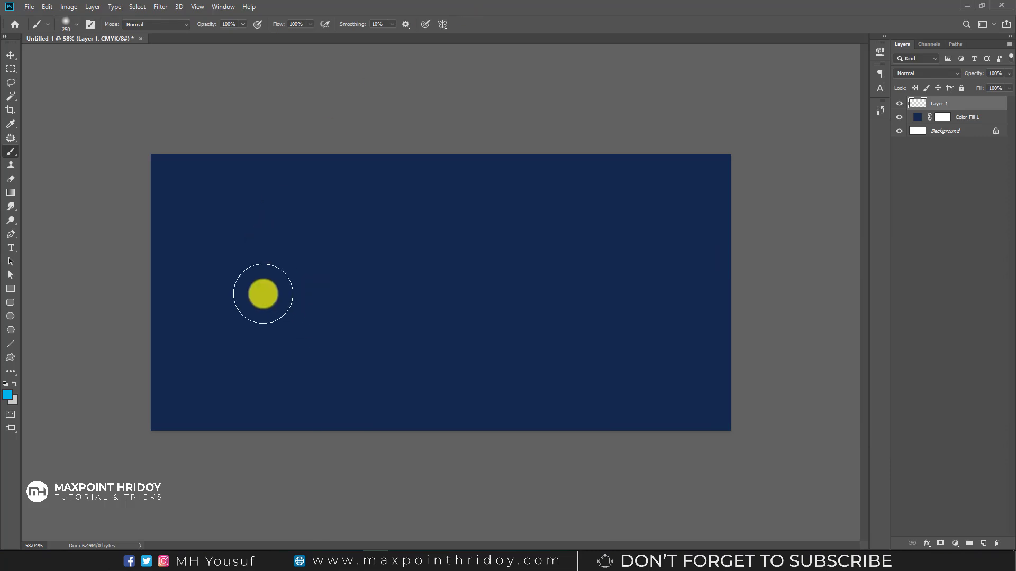
{"action": "left_click", "coordinate": [269, 293]}
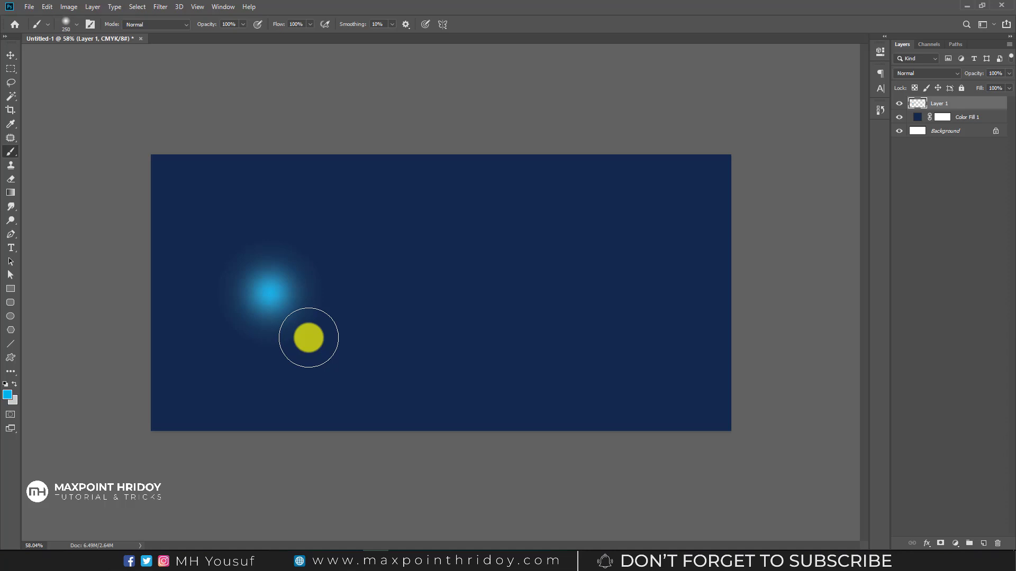
{"action": "key", "text": "ctrl+t"}
{"action": "mouse_move", "coordinate": [329, 353]}
{"action": "left_mouse_down"}
{"action": "mouse_move", "coordinate": [463, 433]}
{"action": "mouse_move", "coordinate": [485, 461]}
{"action": "left_mouse_up"}
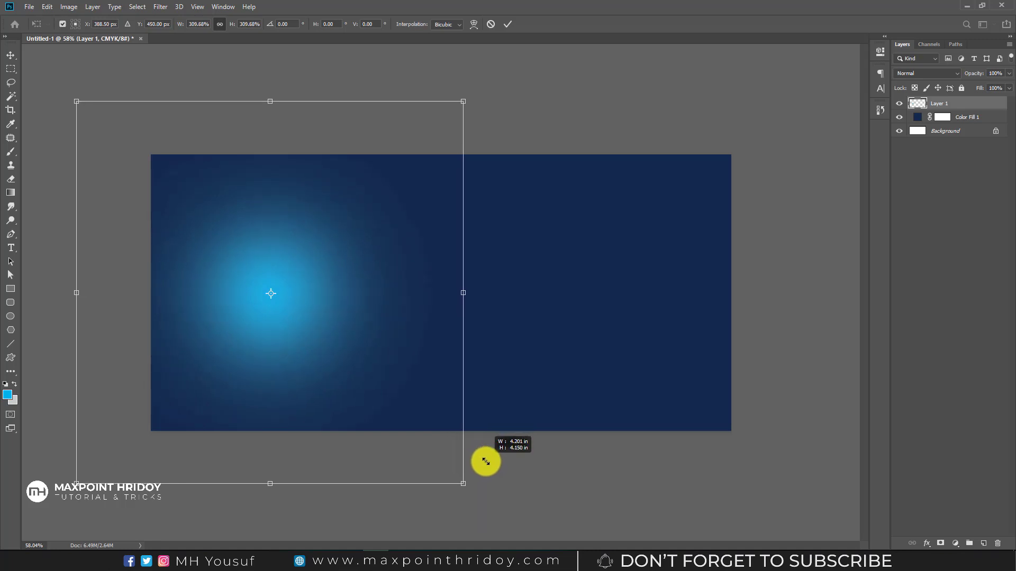
{"action": "key", "text": "Return"}
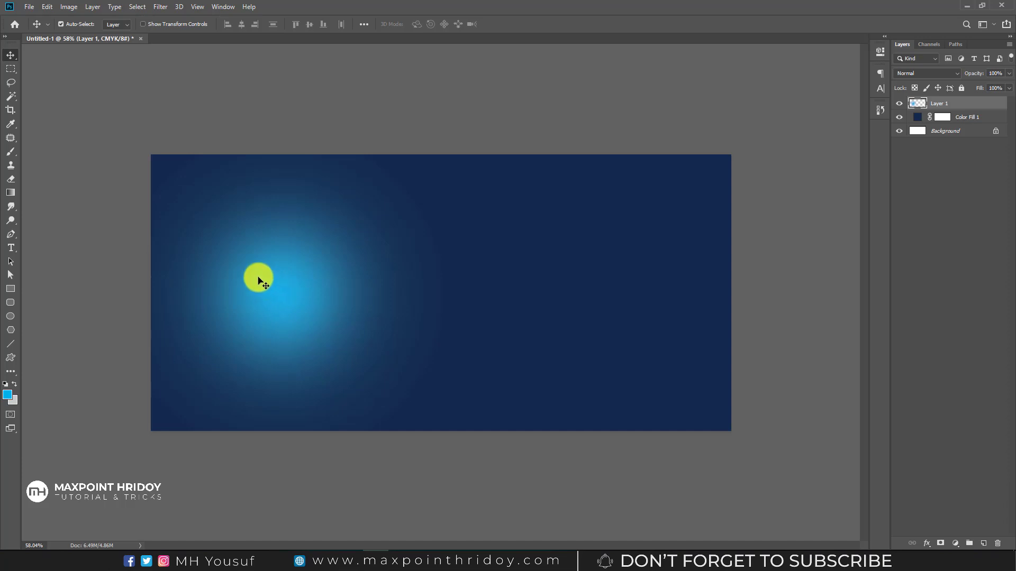
{"action": "left_click", "coordinate": [30, 7]}
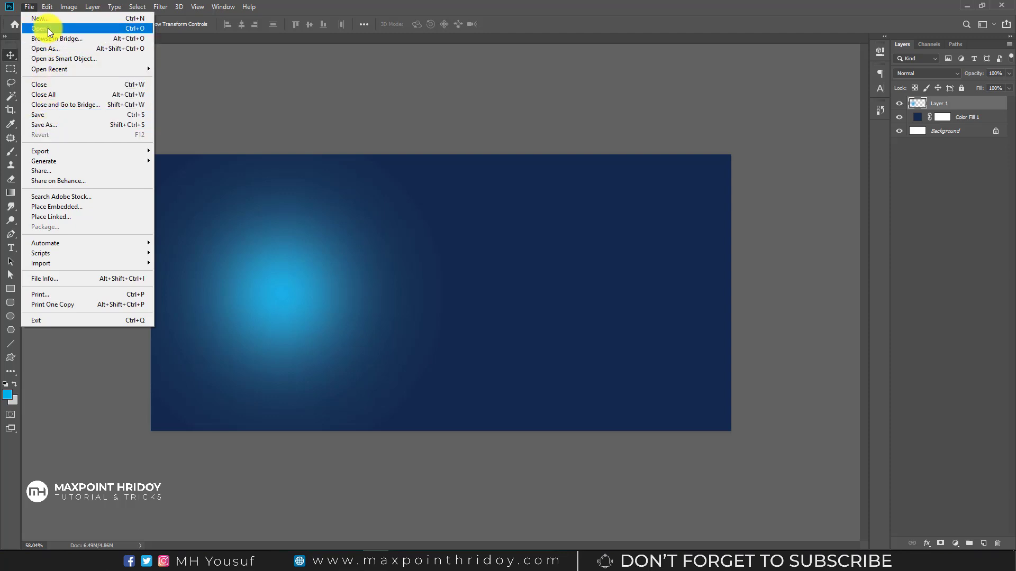
{"action": "left_click", "coordinate": [47, 27]}
{"action": "double_click", "coordinate": [408, 84]}
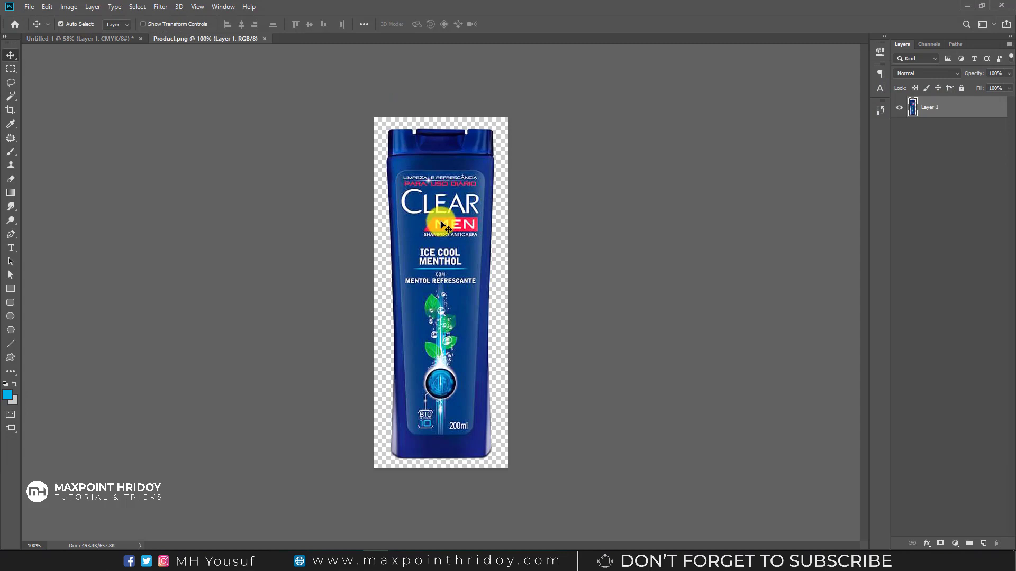
{"action": "mouse_move", "coordinate": [441, 223]}
{"action": "left_mouse_down"}
{"action": "mouse_move", "coordinate": [430, 208]}
{"action": "mouse_move", "coordinate": [415, 274]}
{"action": "mouse_move", "coordinate": [437, 278]}
{"action": "left_mouse_up"}
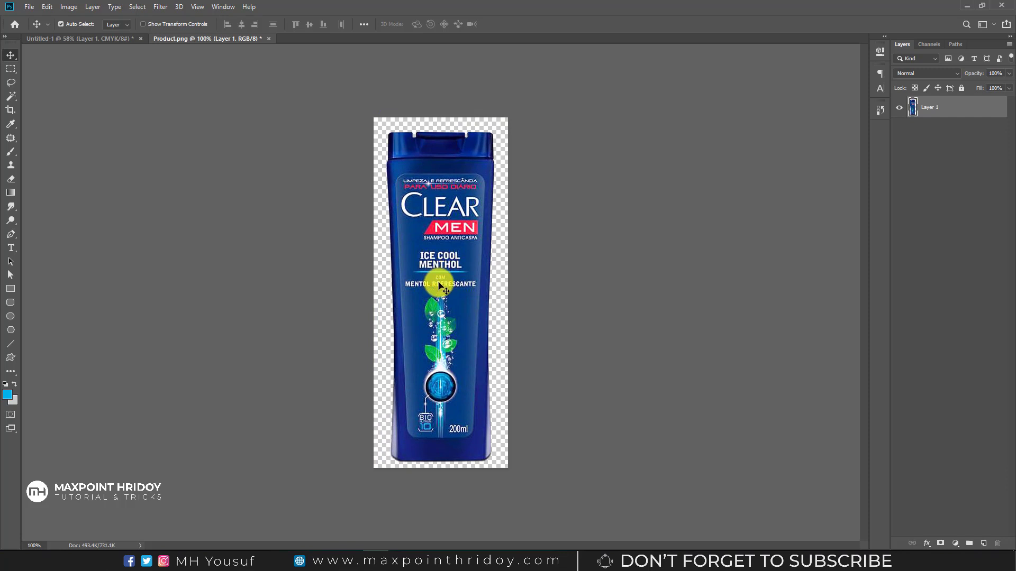
{"action": "left_click_drag", "start_coordinate": [421, 285], "coordinate": [420, 263]}
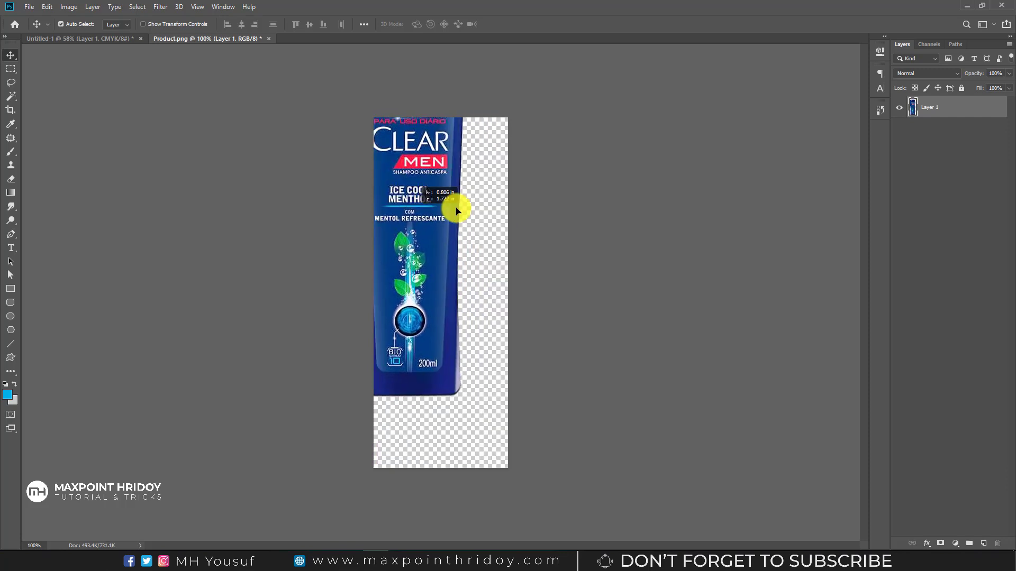
{"action": "key", "text": "ctrl+w"}
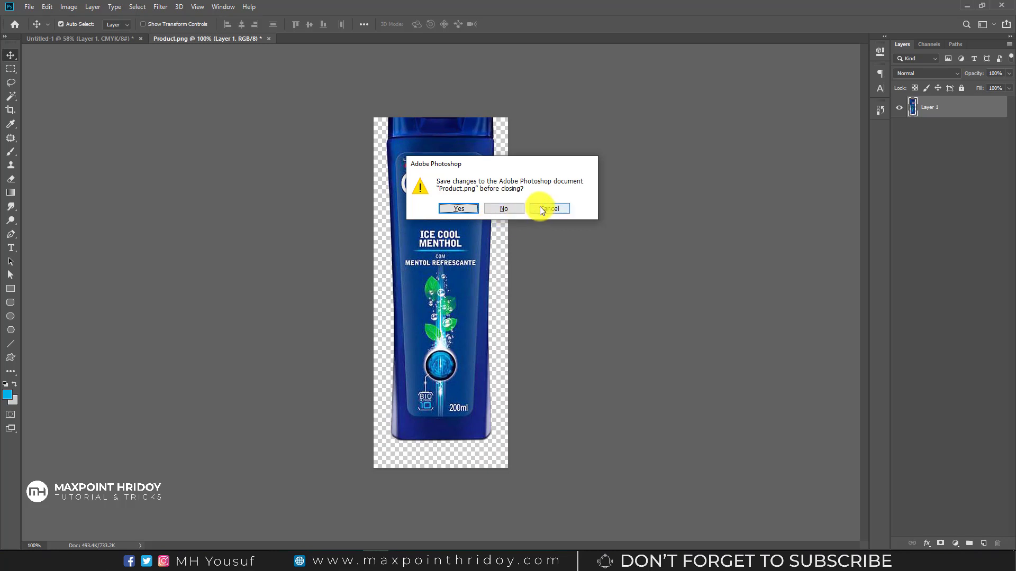
{"action": "left_click", "coordinate": [541, 210]}
{"action": "left_click_drag", "start_coordinate": [459, 236], "coordinate": [458, 276]}
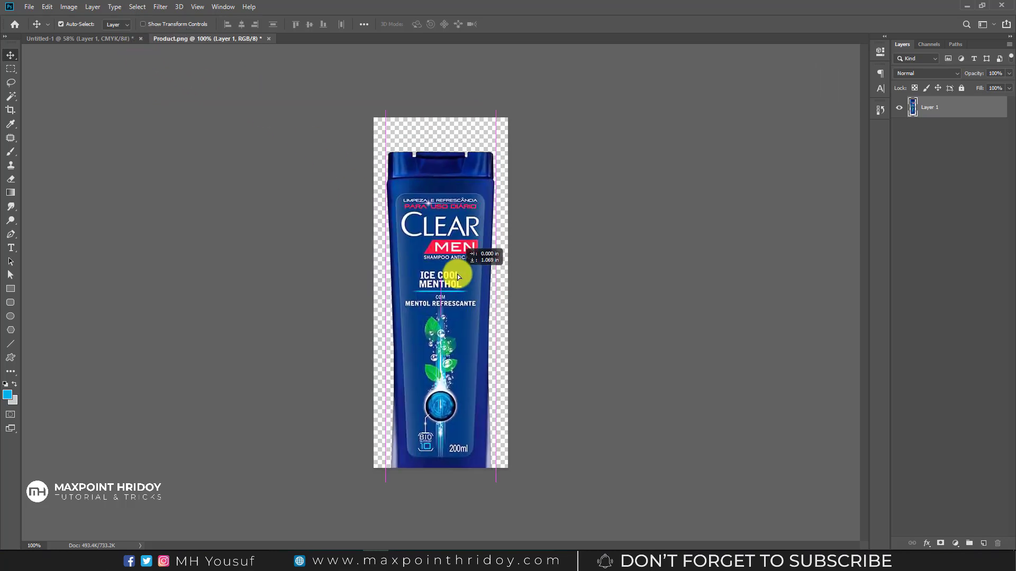
{"action": "key", "text": "ctrl+w"}
{"action": "left_click", "coordinate": [489, 209]}
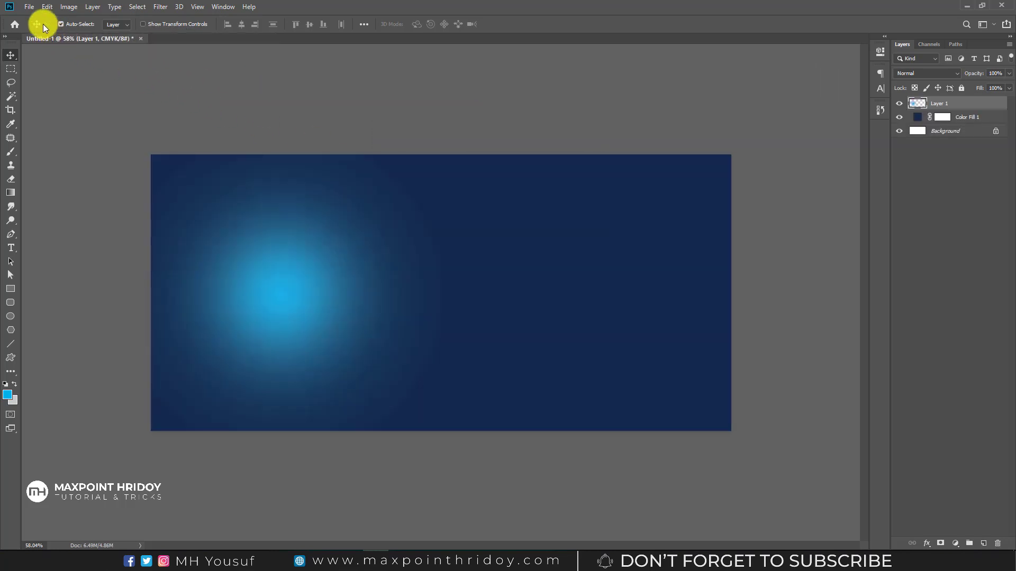
Place the Product image into the banner as an embedded layer
{"action": "left_click", "coordinate": [29, 7]}
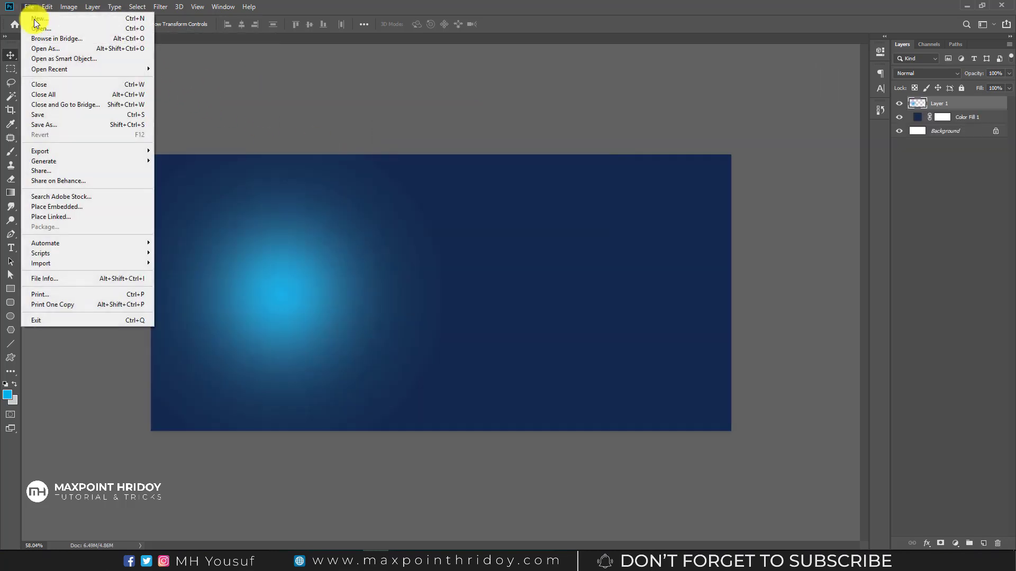
{"action": "left_click", "coordinate": [71, 208]}
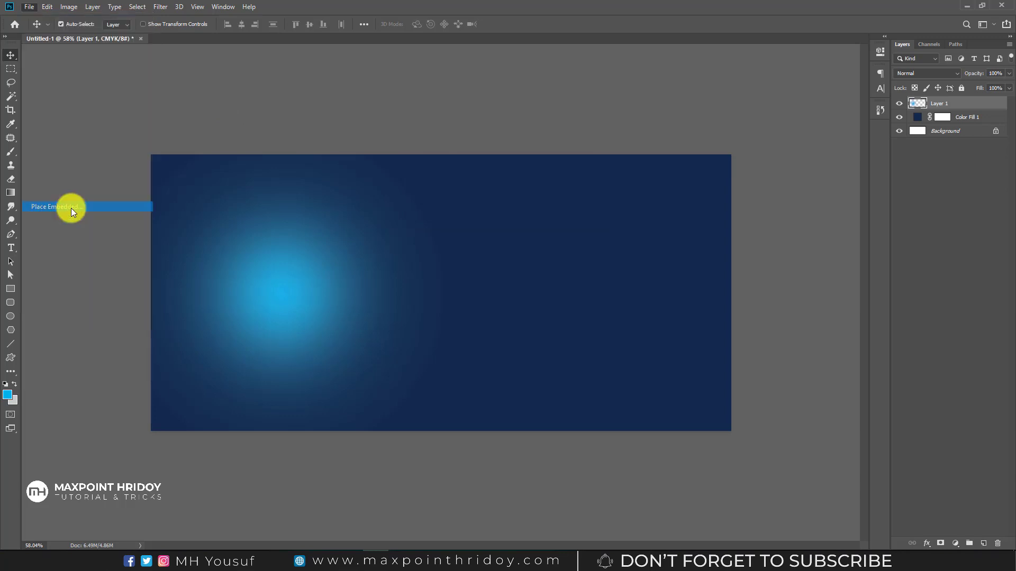
{"action": "left_click", "coordinate": [420, 90]}
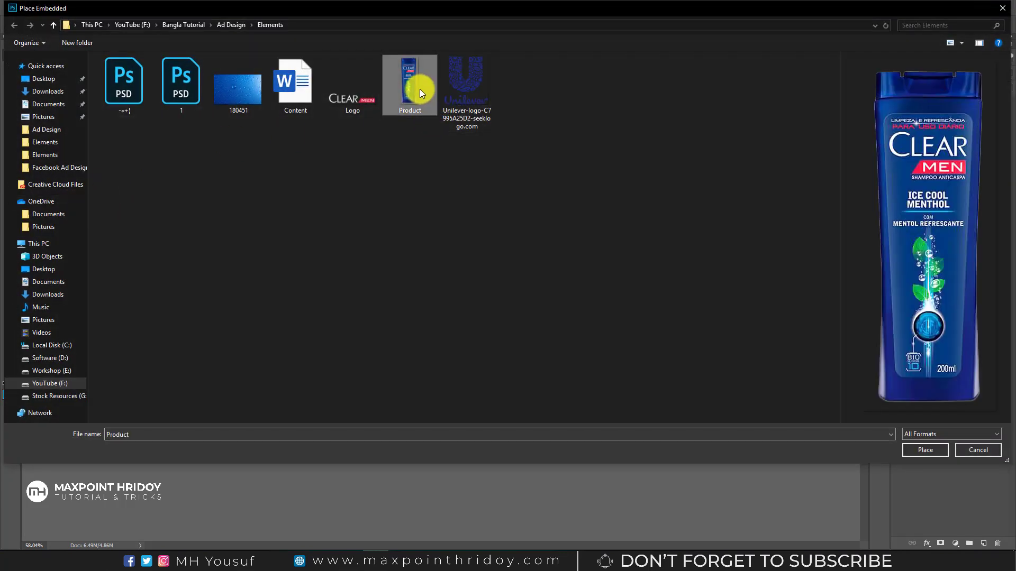
{"action": "left_click", "coordinate": [927, 449]}
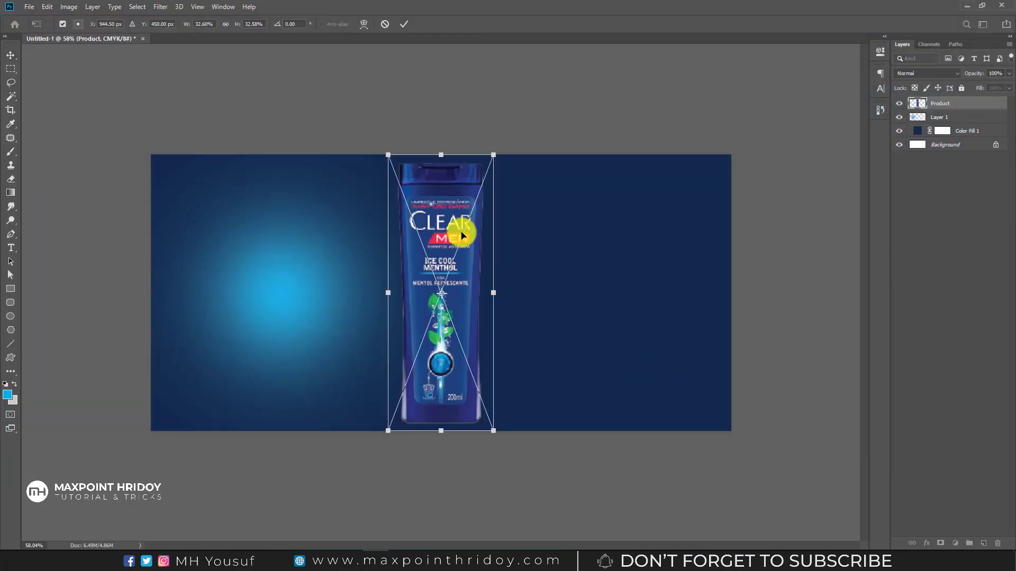
Scale the shampoo bottle to about 26.5% and position it over the cyan glow
{"action": "left_click_drag", "start_coordinate": [444, 155], "coordinate": [444, 177]}
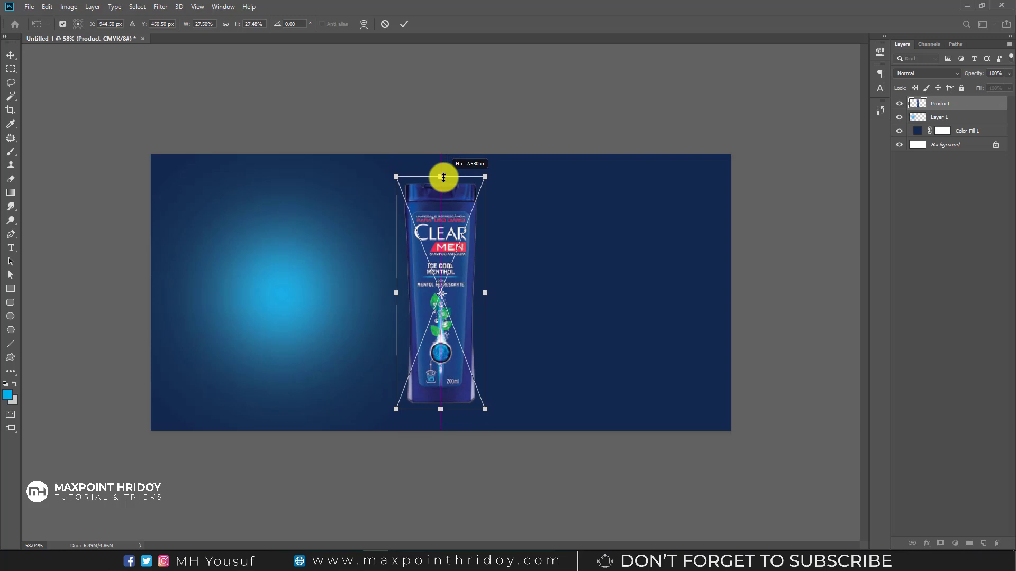
{"action": "left_click_drag", "start_coordinate": [443, 176], "coordinate": [444, 184]}
{"action": "left_click_drag", "start_coordinate": [439, 255], "coordinate": [295, 251]}
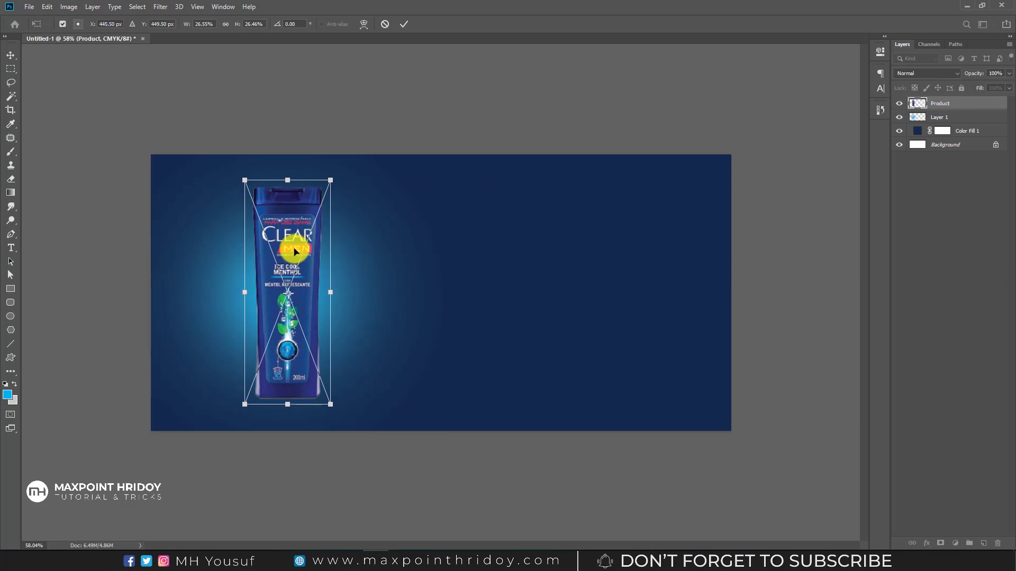
{"action": "key", "text": "Return"}
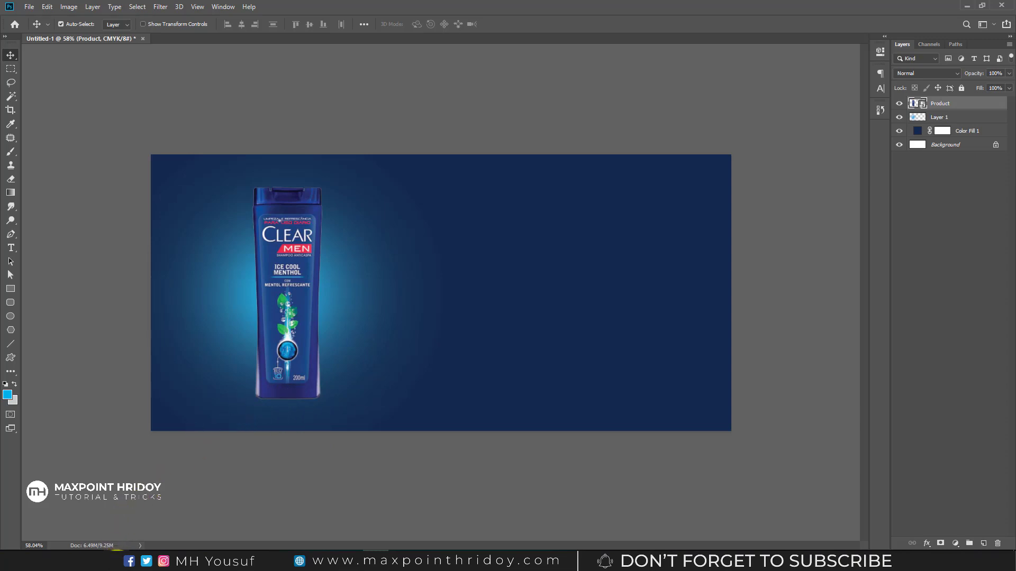
{"action": "left_click", "coordinate": [114, 561]}
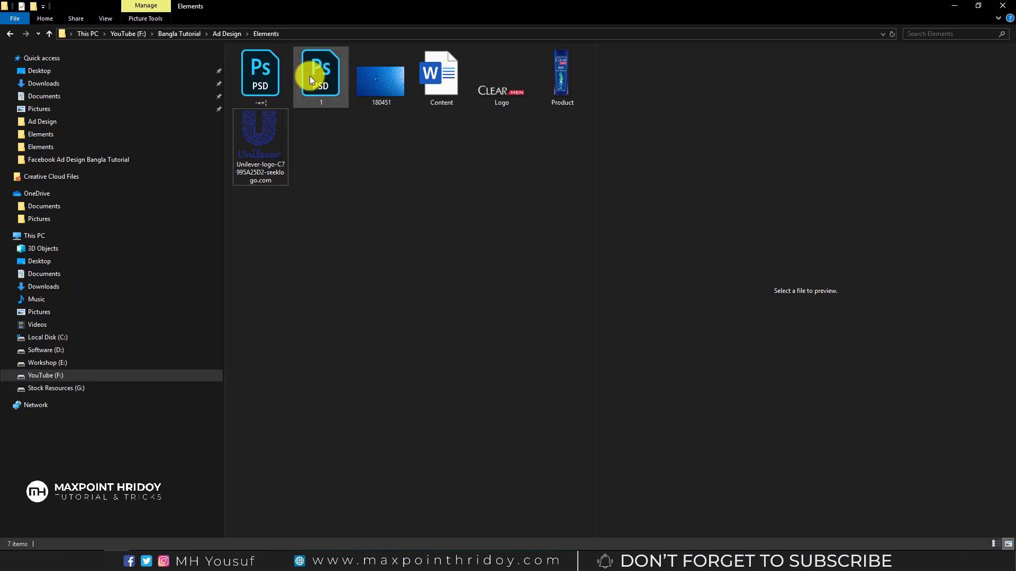
Open the water-splash PSD from File Explorer in Photoshop, then close it without saving
{"action": "left_click_drag", "start_coordinate": [318, 74], "coordinate": [404, 299]}
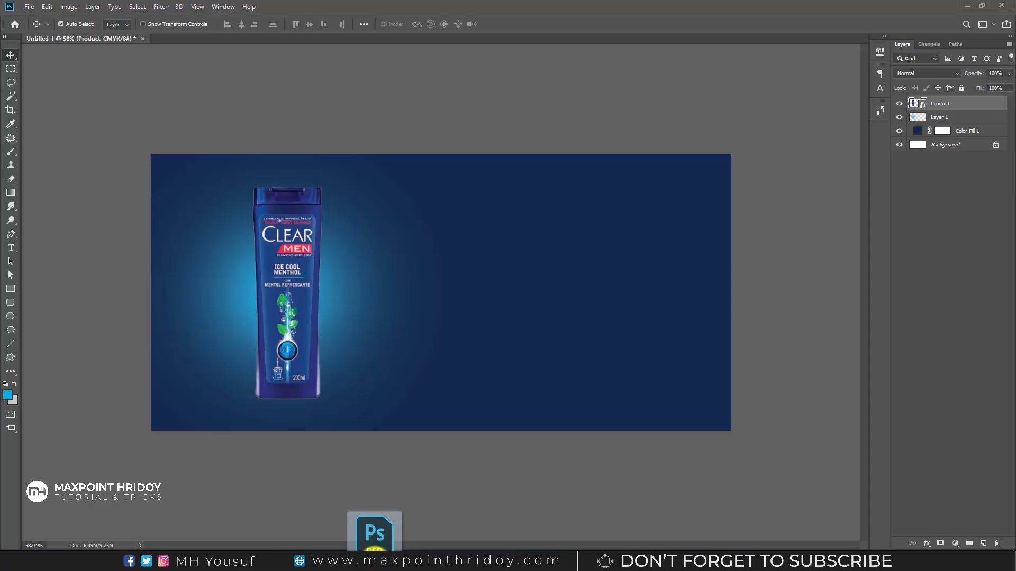
{"action": "mouse_move", "coordinate": [266, 85]}
{"action": "left_mouse_down"}
{"action": "mouse_move", "coordinate": [456, 2]}
{"action": "mouse_move", "coordinate": [538, 36]}
{"action": "left_mouse_up"}
{"action": "mouse_move", "coordinate": [535, 189]}
{"action": "left_mouse_down"}
{"action": "mouse_move", "coordinate": [519, 169]}
{"action": "mouse_move", "coordinate": [491, 212]}
{"action": "left_mouse_up"}
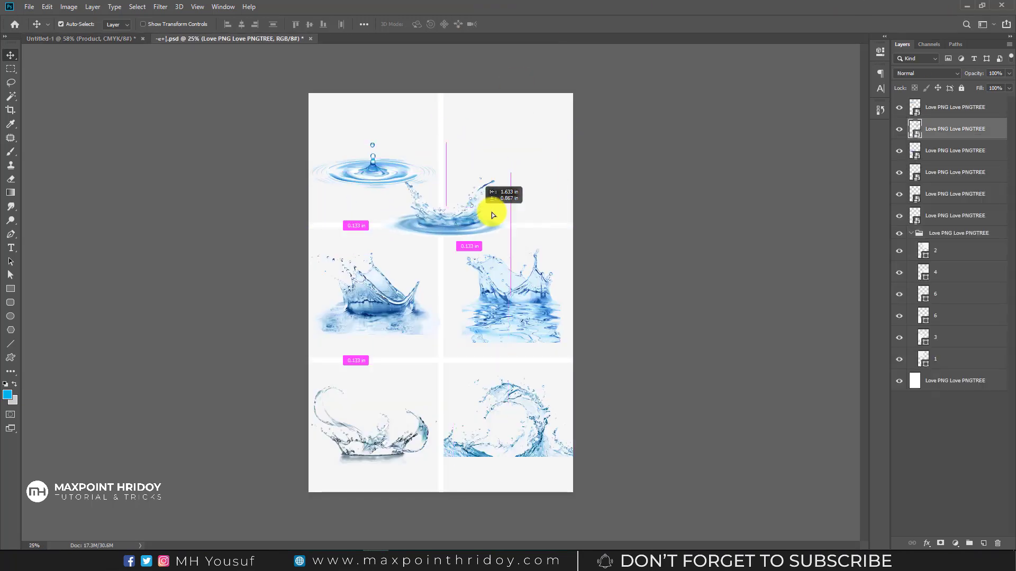
{"action": "key", "text": "ctrl+w"}
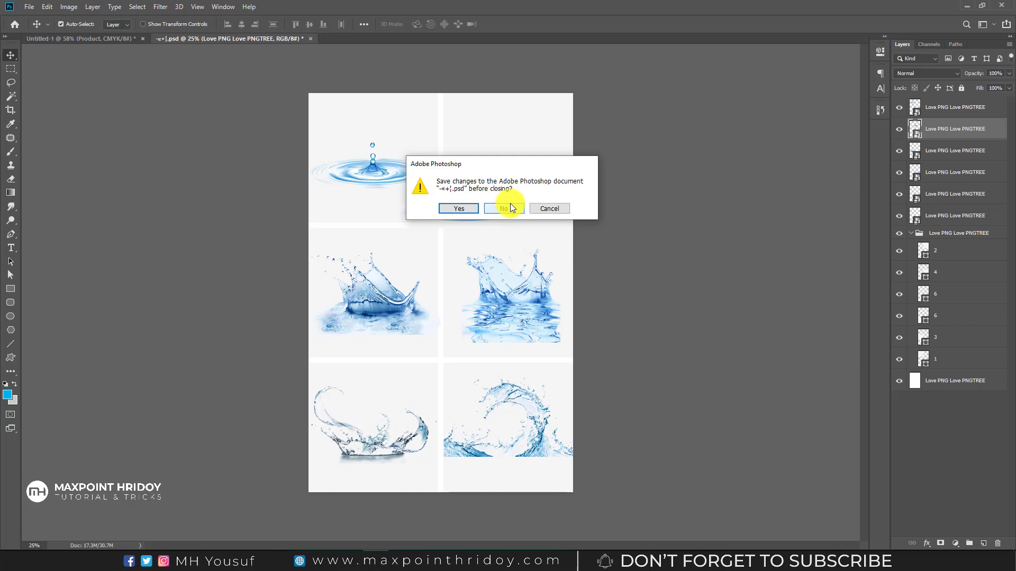
{"action": "left_click", "coordinate": [510, 207]}
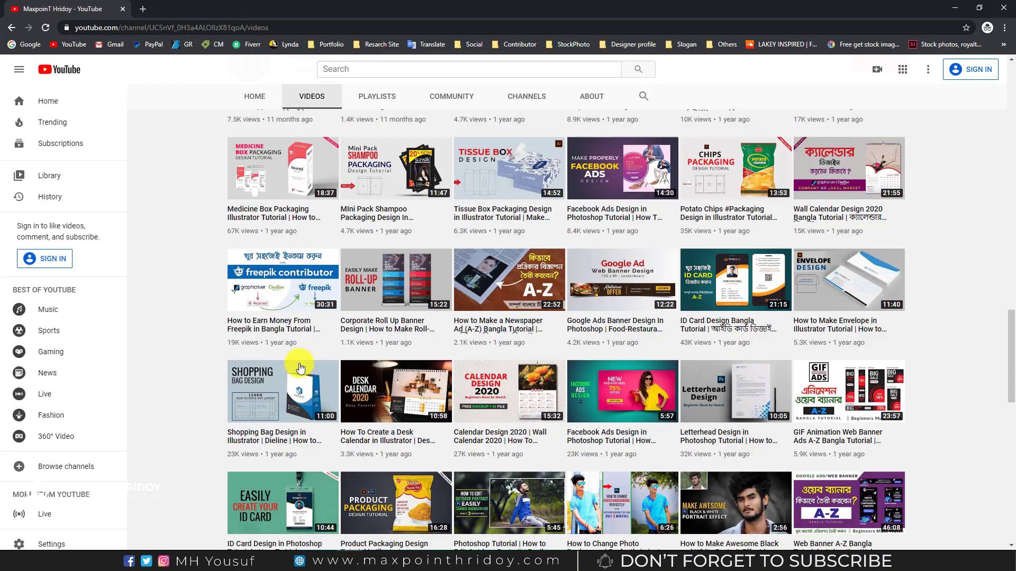
Search pngtree.com for 'water splash' images in a private browser tab
{"action": "left_click", "coordinate": [145, 8]}
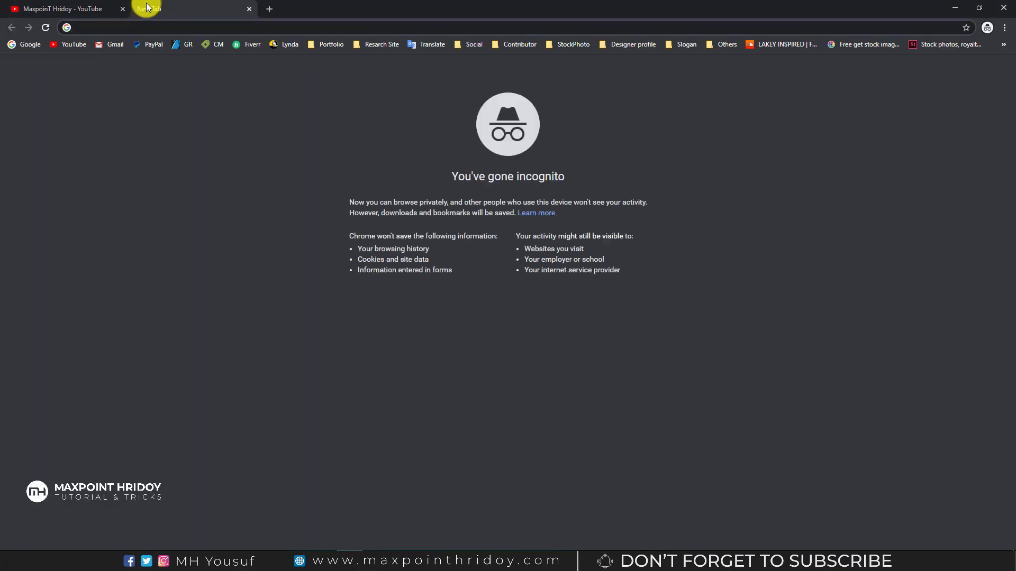
{"action": "type", "text": "pngtree.com"}
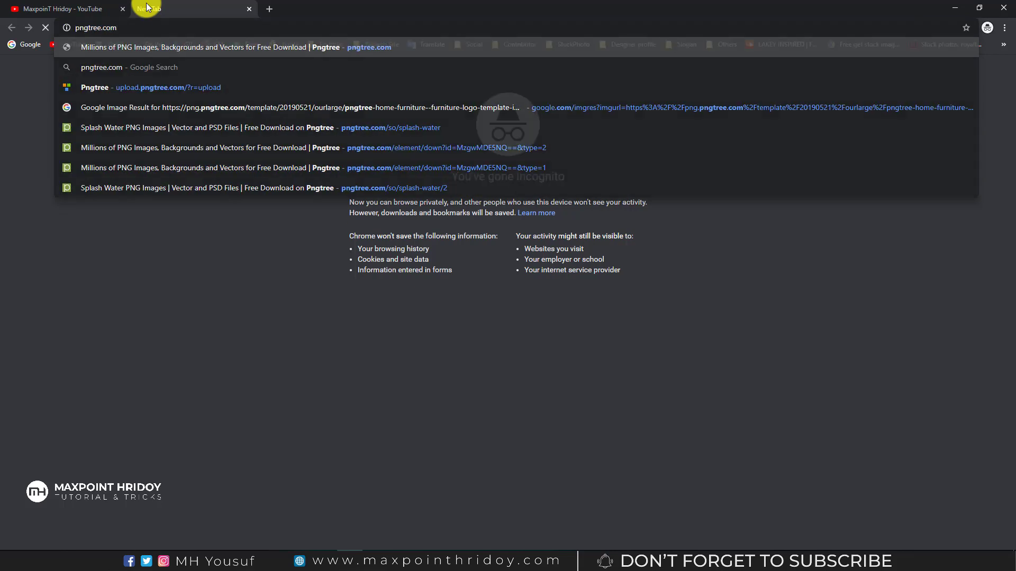
{"action": "key", "text": "Return"}
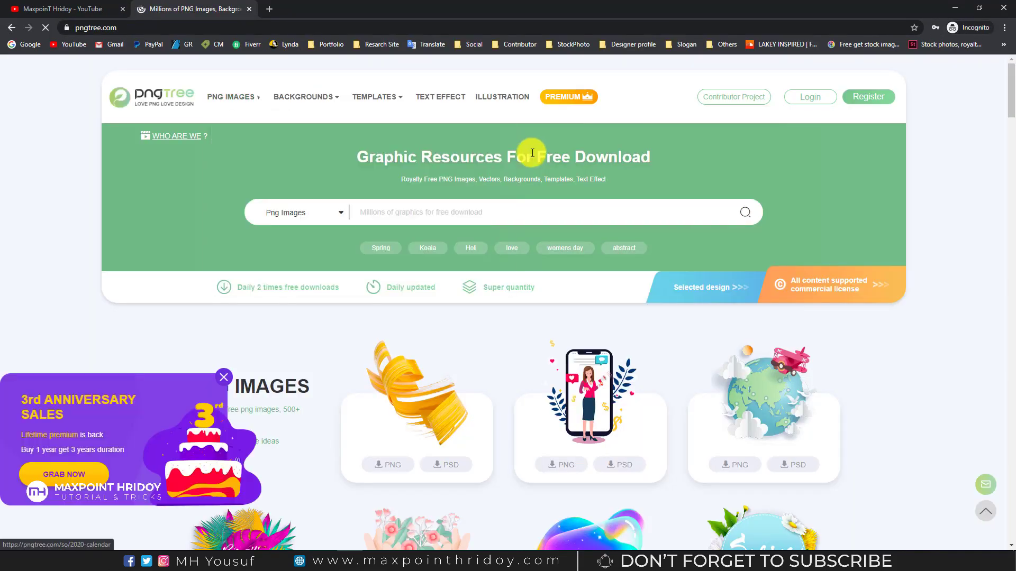
{"action": "left_click", "coordinate": [404, 232]}
{"action": "type", "text": "water splash"}
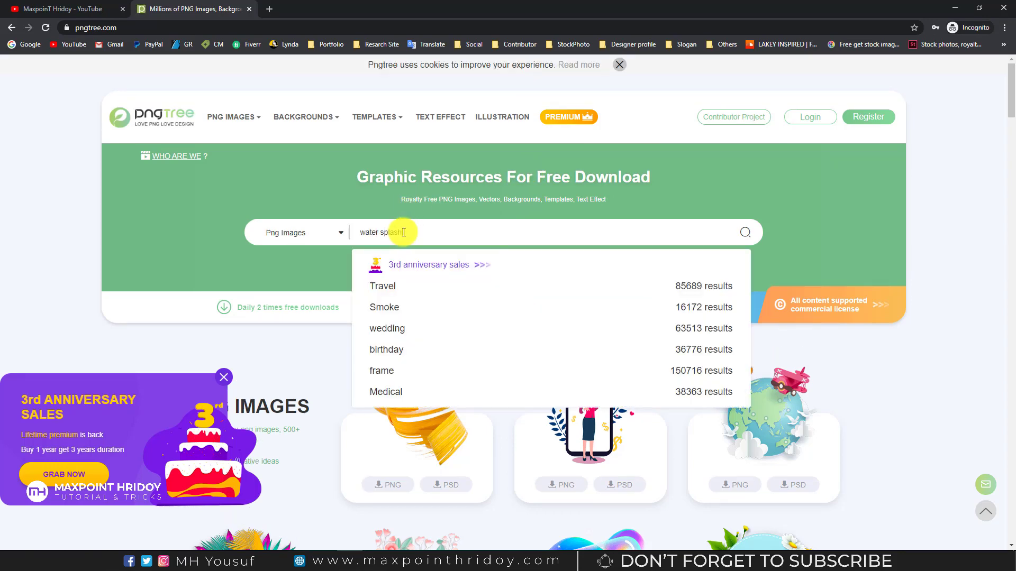
{"action": "key", "text": "Return"}
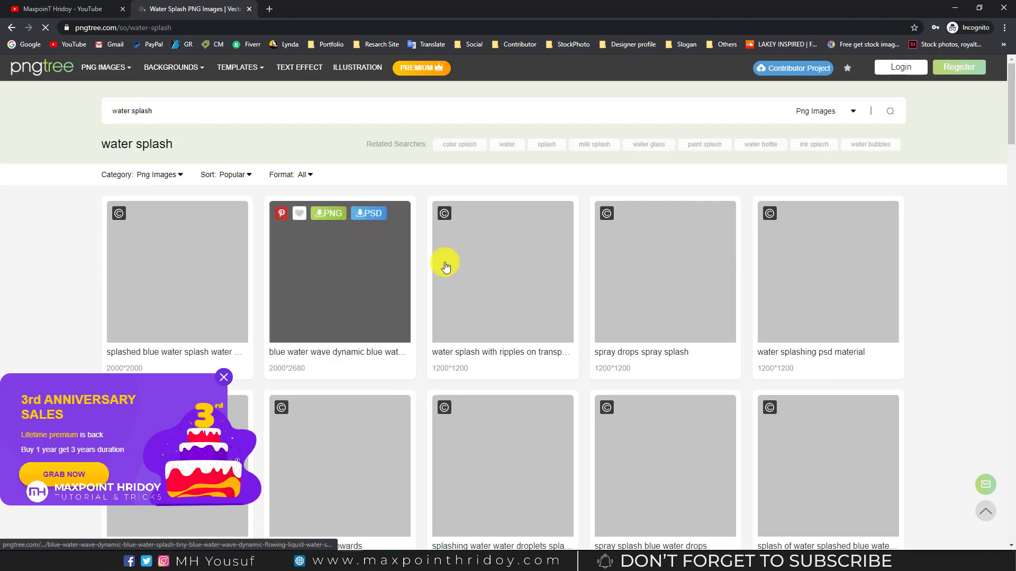
Dismiss the anniversary promo popup and scroll through the water-splash results
{"action": "left_click", "coordinate": [223, 377]}
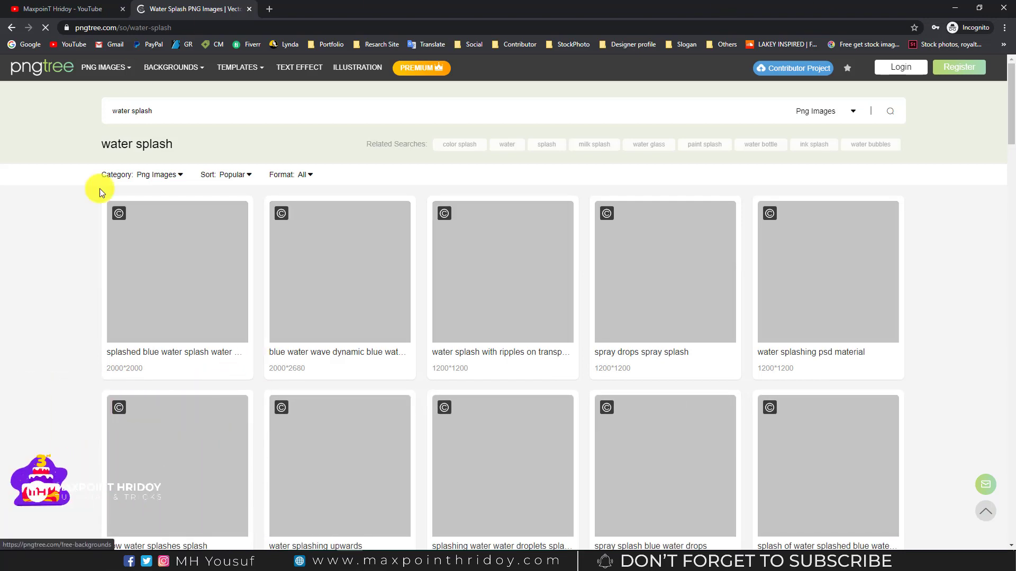
{"action": "scroll", "coordinate": [707, 284], "scroll_direction": "down", "scroll_amount": 1}
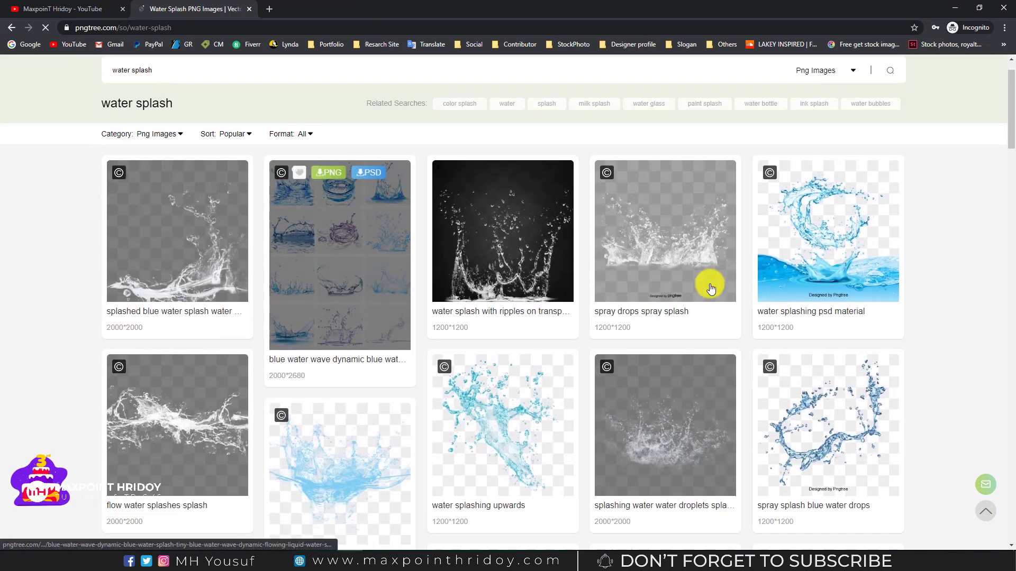
{"action": "scroll", "coordinate": [578, 411], "scroll_direction": "down", "scroll_amount": 7}
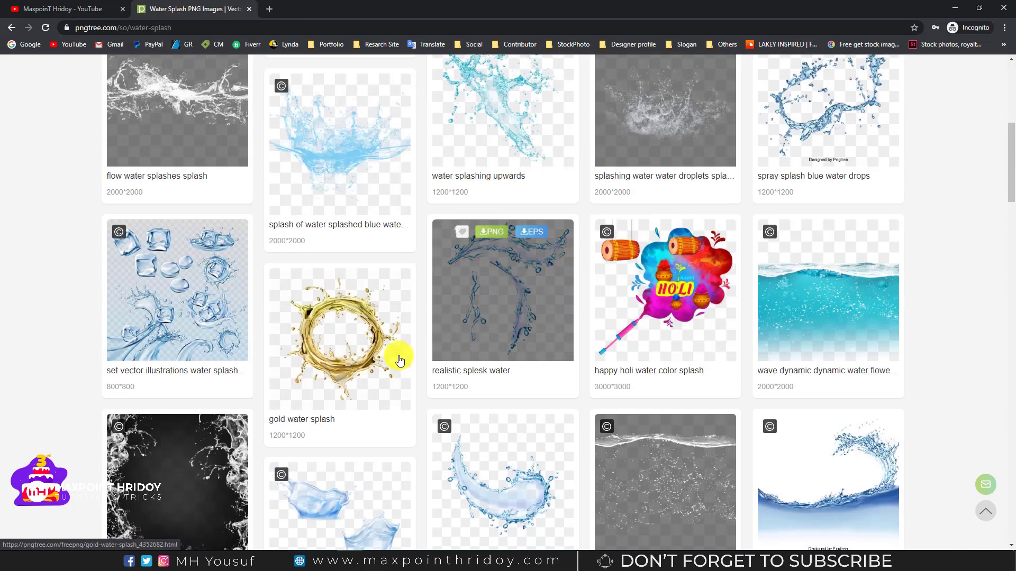
{"action": "scroll", "coordinate": [686, 330], "scroll_direction": "down", "scroll_amount": 6}
{"action": "scroll", "coordinate": [219, 209], "scroll_direction": "down", "scroll_amount": 6}
{"action": "scroll", "coordinate": [159, 203], "scroll_direction": "up", "scroll_amount": 3}
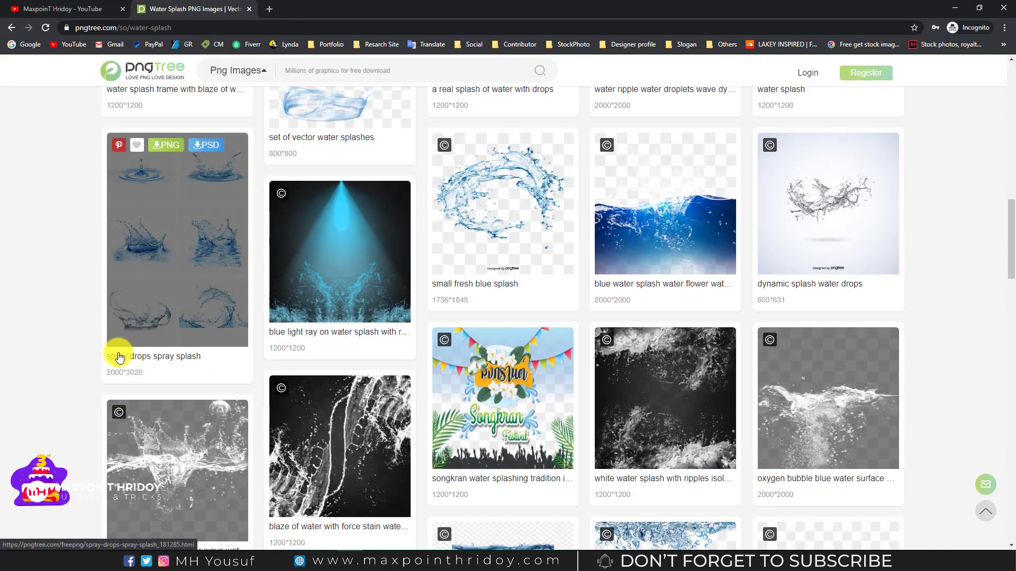
{"action": "left_click", "coordinate": [958, 6]}
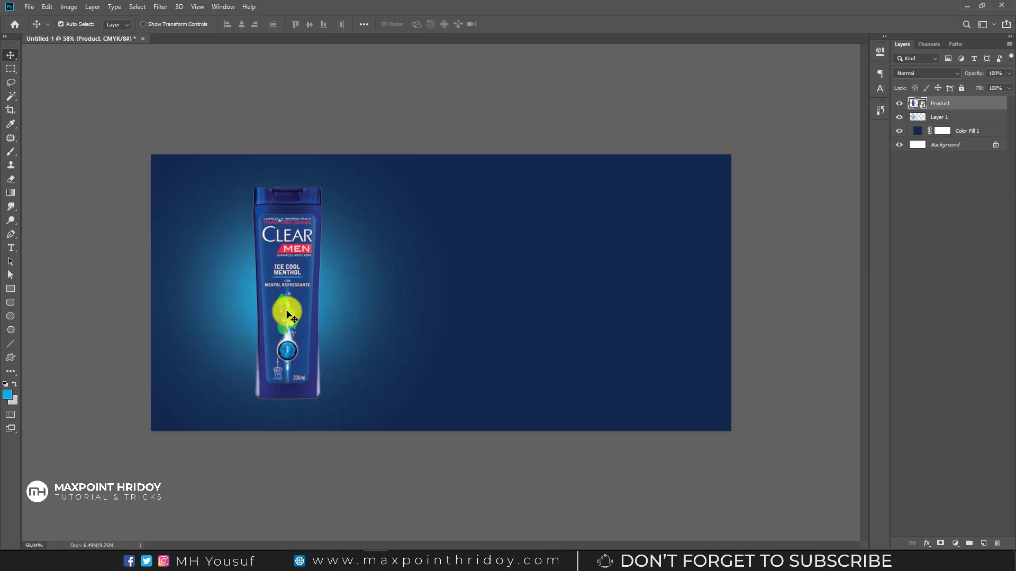
Zoom in to about 104% on the bottle and add an empty Layer 2 above Product
{"action": "left_click_drag", "start_coordinate": [288, 310], "coordinate": [287, 309]}
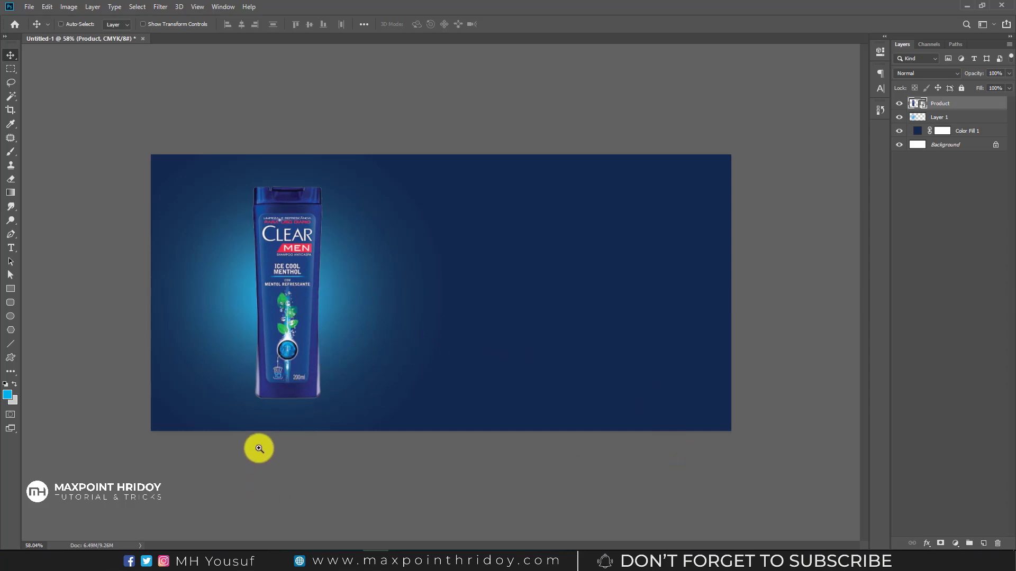
{"action": "mouse_move", "coordinate": [261, 447]}
{"action": "left_mouse_down"}
{"action": "mouse_move", "coordinate": [311, 458]}
{"action": "mouse_move", "coordinate": [399, 409]}
{"action": "left_mouse_up"}
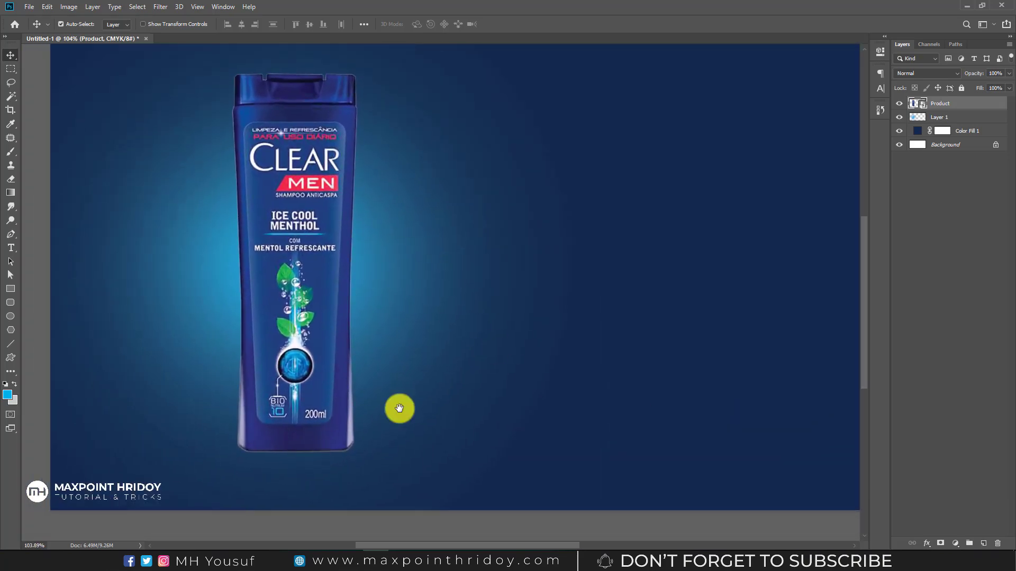
{"action": "left_click", "coordinate": [983, 544]}
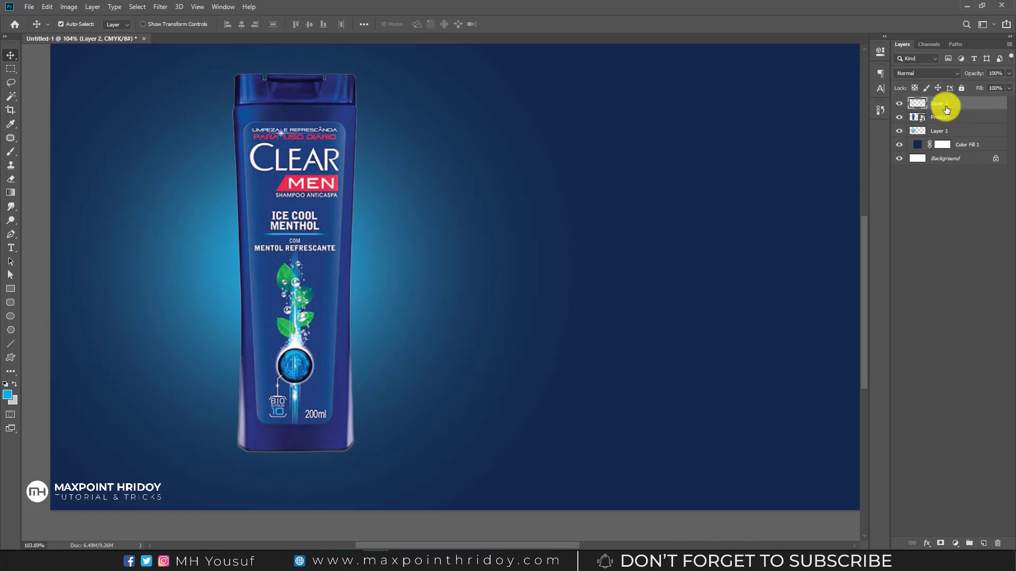
Paint a single soft black dot on Layer 2 with a 125 px brush
{"action": "left_click", "coordinate": [11, 124]}
{"action": "left_click", "coordinate": [8, 395]}
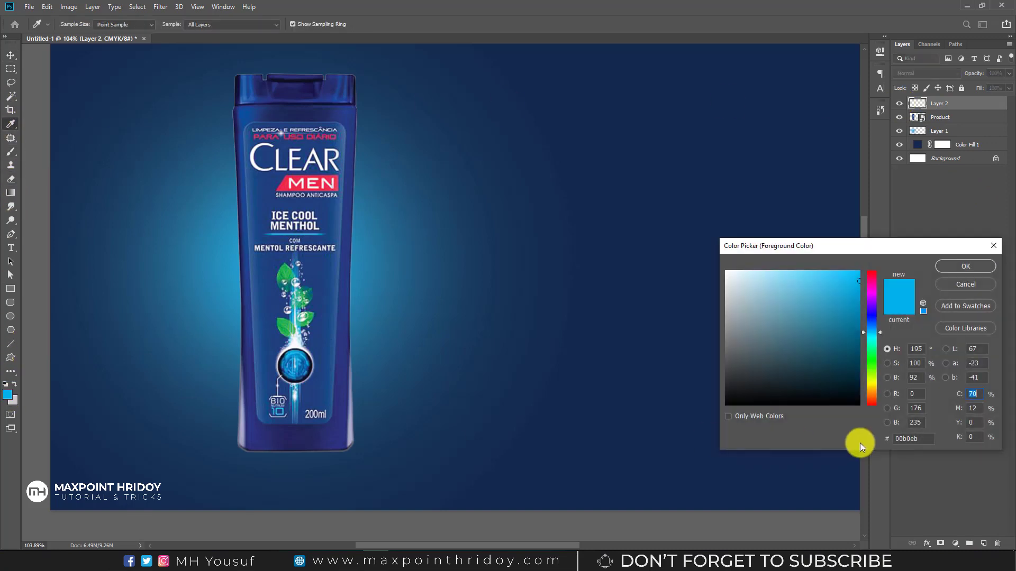
{"action": "left_click", "coordinate": [857, 404]}
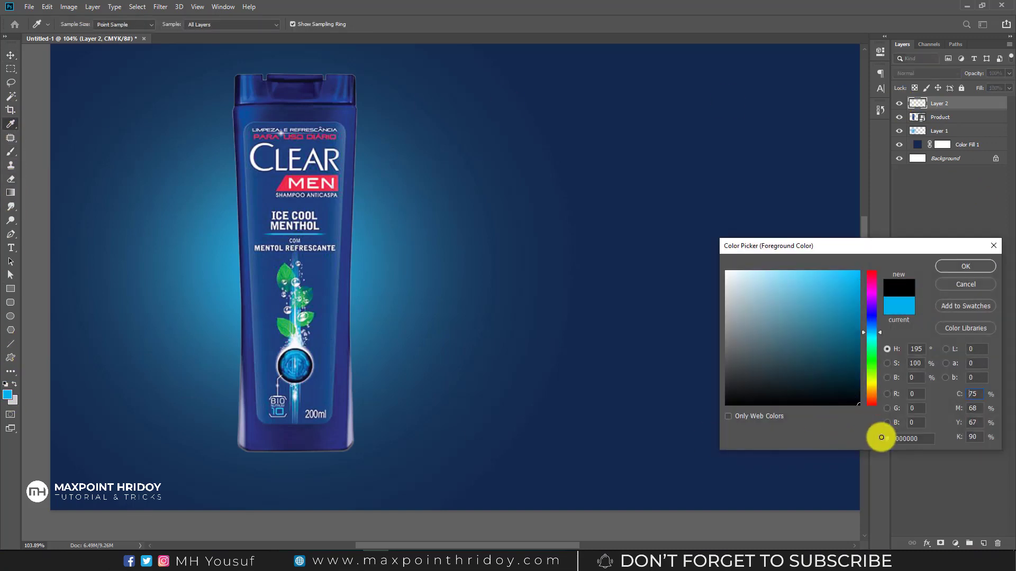
{"action": "left_click", "coordinate": [961, 265]}
{"action": "key", "text": "v"}
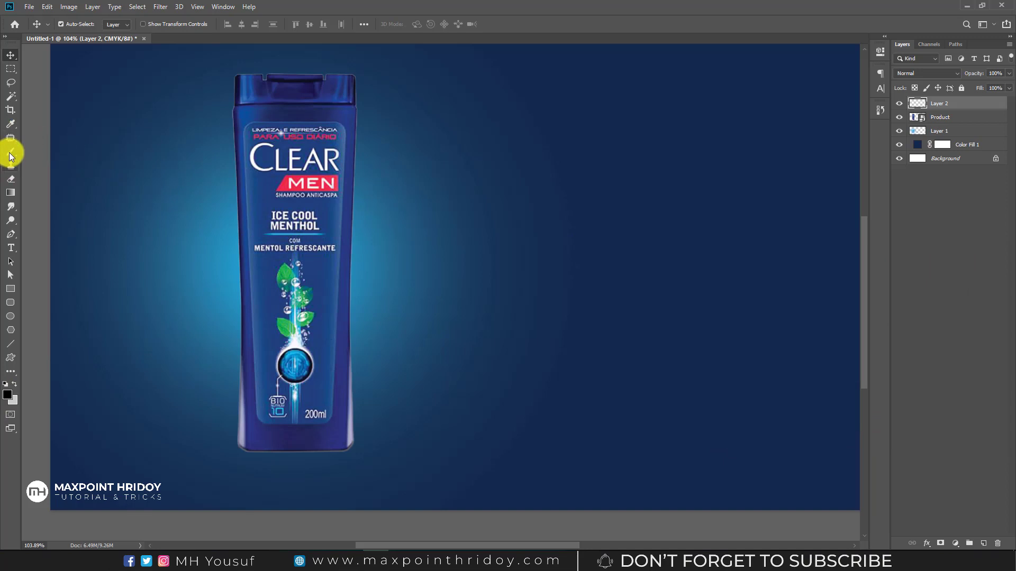
{"action": "left_click", "coordinate": [9, 152]}
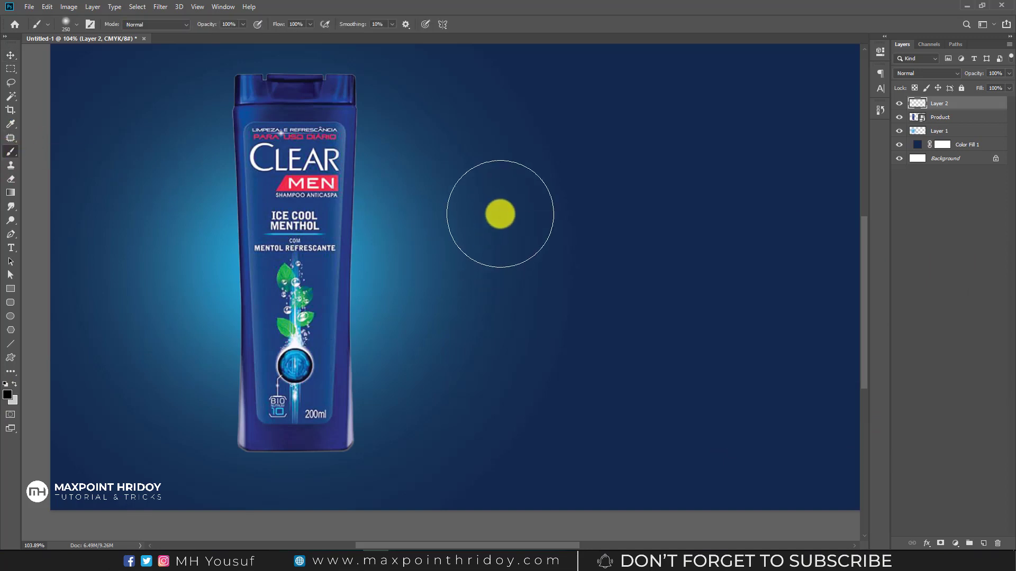
{"action": "right_click", "coordinate": [500, 214]}
{"action": "left_click", "coordinate": [498, 86]}
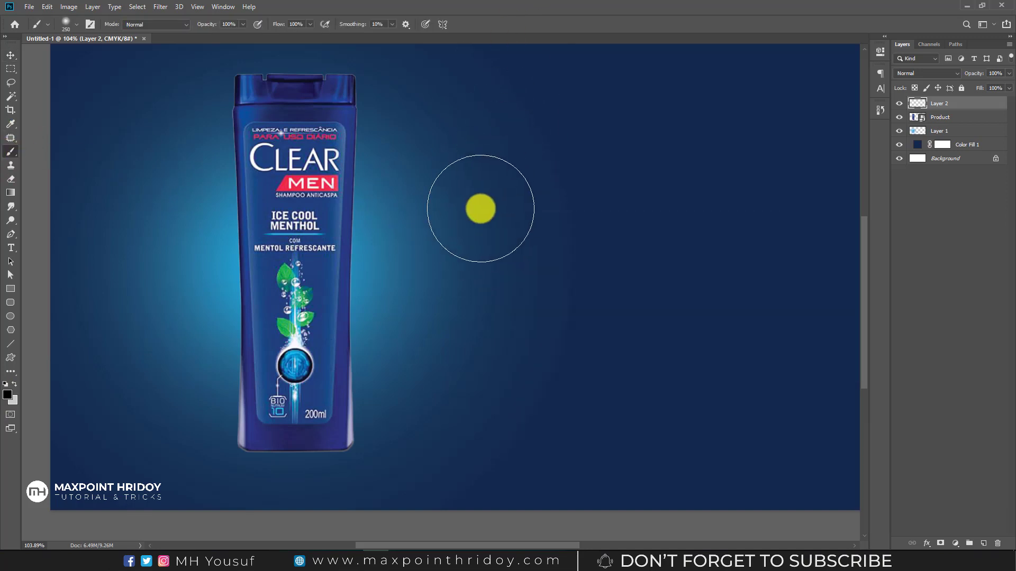
{"action": "key", "text": "bracketleft"}
{"action": "key", "text": "bracketleft"}
{"action": "key", "text": "bracketleft"}
{"action": "key", "text": "bracketleft"}
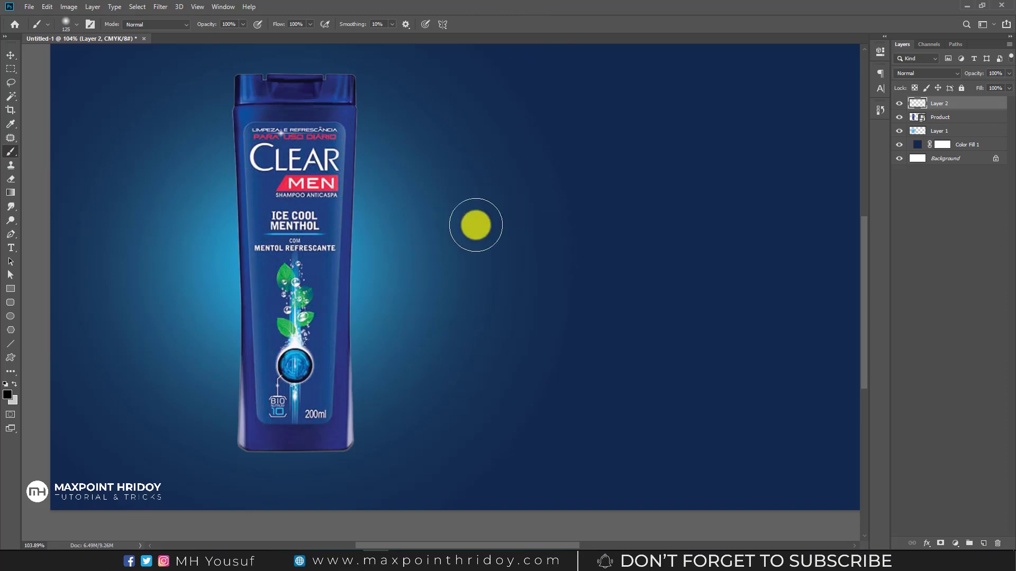
{"action": "left_click", "coordinate": [475, 225]}
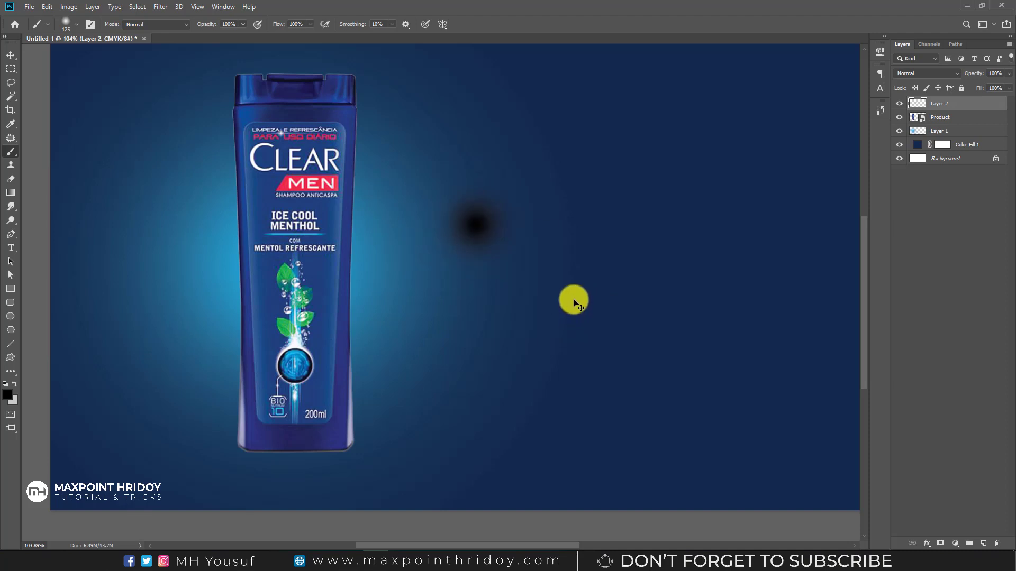
Transform the dot into a wide, flat shadow under the bottle's base
{"action": "key", "text": "ctrl+t"}
{"action": "left_click_drag", "start_coordinate": [478, 168], "coordinate": [481, 213]}
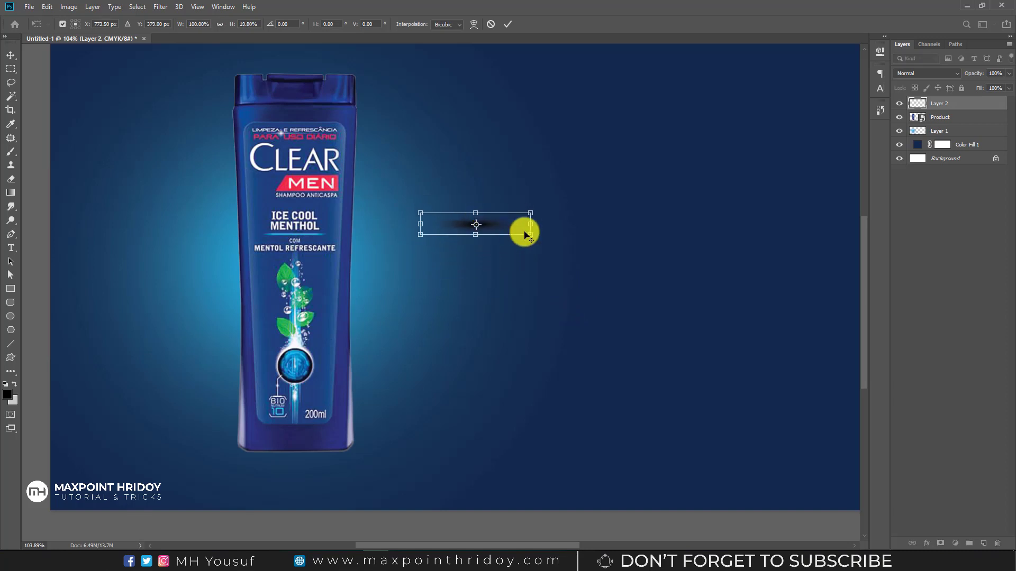
{"action": "left_click_drag", "start_coordinate": [530, 224], "coordinate": [636, 224]}
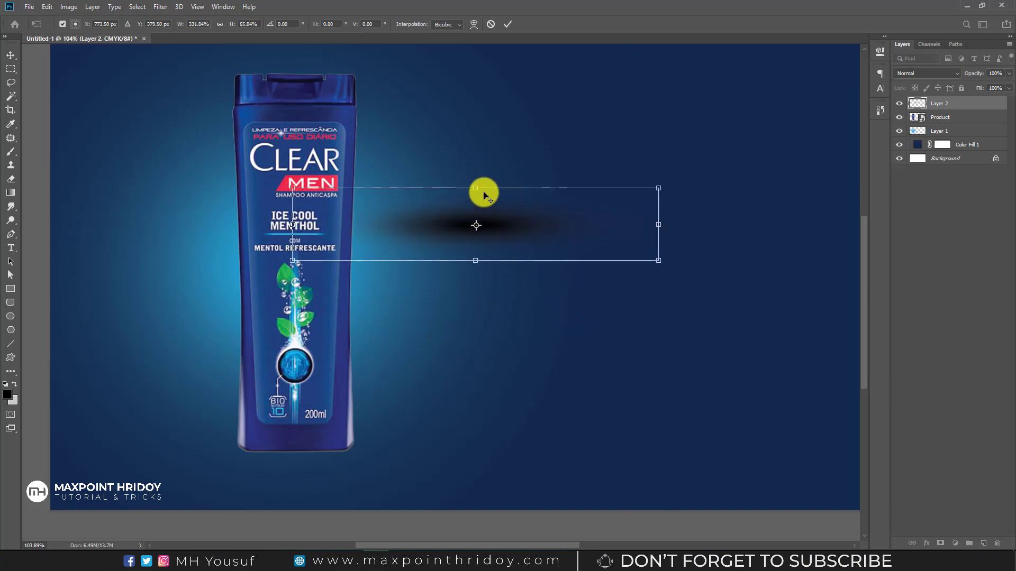
{"action": "left_click_drag", "start_coordinate": [477, 188], "coordinate": [476, 199]}
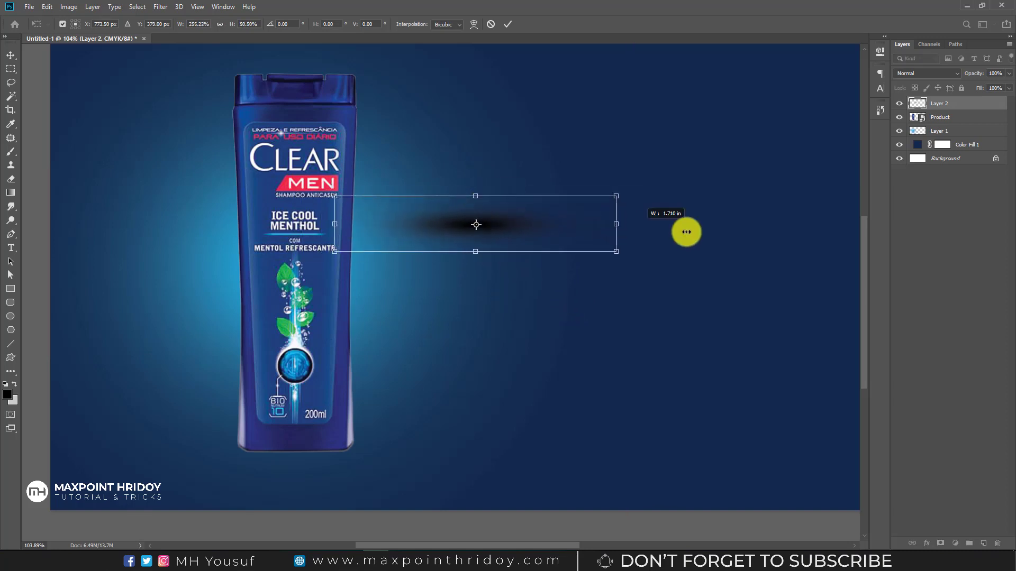
{"action": "left_click_drag", "start_coordinate": [612, 227], "coordinate": [688, 232]}
{"action": "mouse_move", "coordinate": [531, 222]}
{"action": "left_mouse_down"}
{"action": "mouse_move", "coordinate": [368, 453]}
{"action": "mouse_move", "coordinate": [354, 453]}
{"action": "left_mouse_up"}
{"action": "key", "text": "Return"}
{"action": "key", "text": "b"}
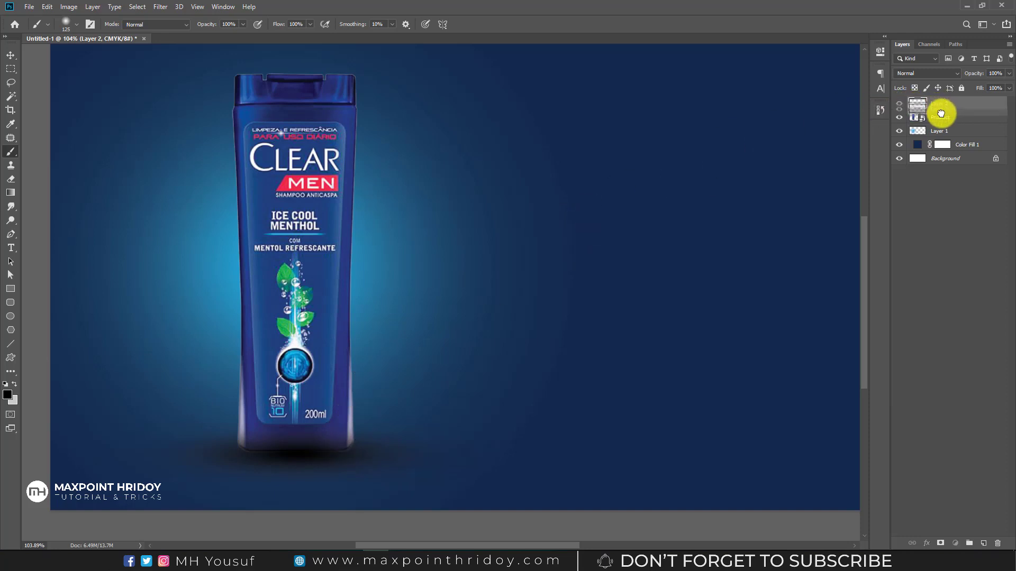
Move Layer 2 below the Product layer and set its blend mode to Multiply
{"action": "left_click_drag", "start_coordinate": [941, 111], "coordinate": [941, 124]}
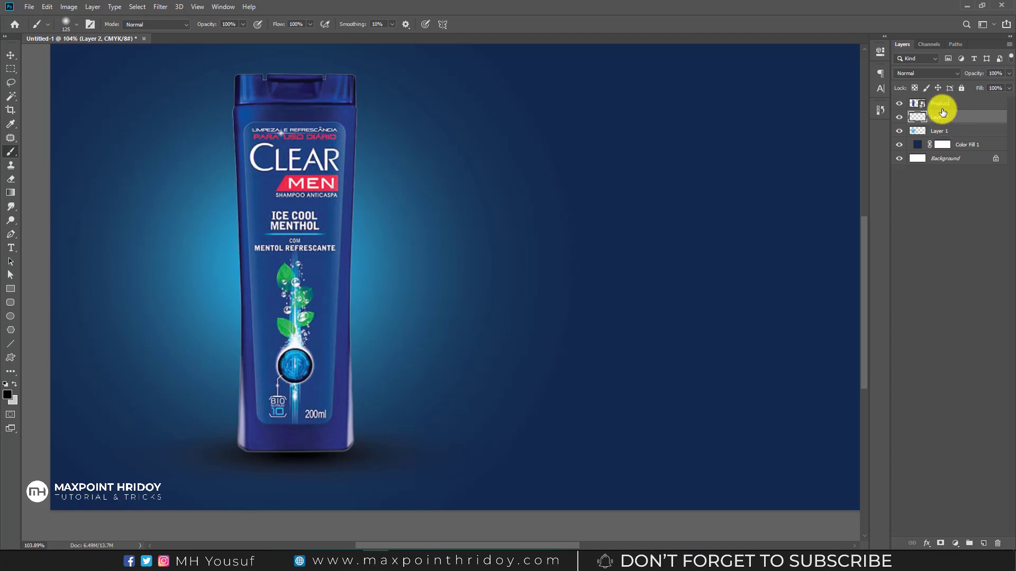
{"action": "left_click", "coordinate": [925, 73]}
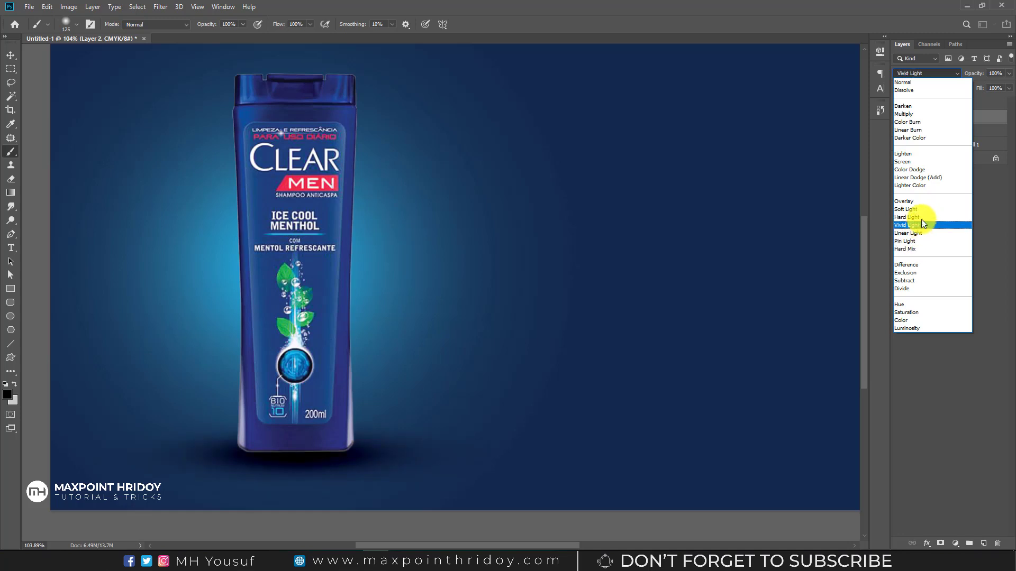
{"action": "left_click", "coordinate": [919, 116]}
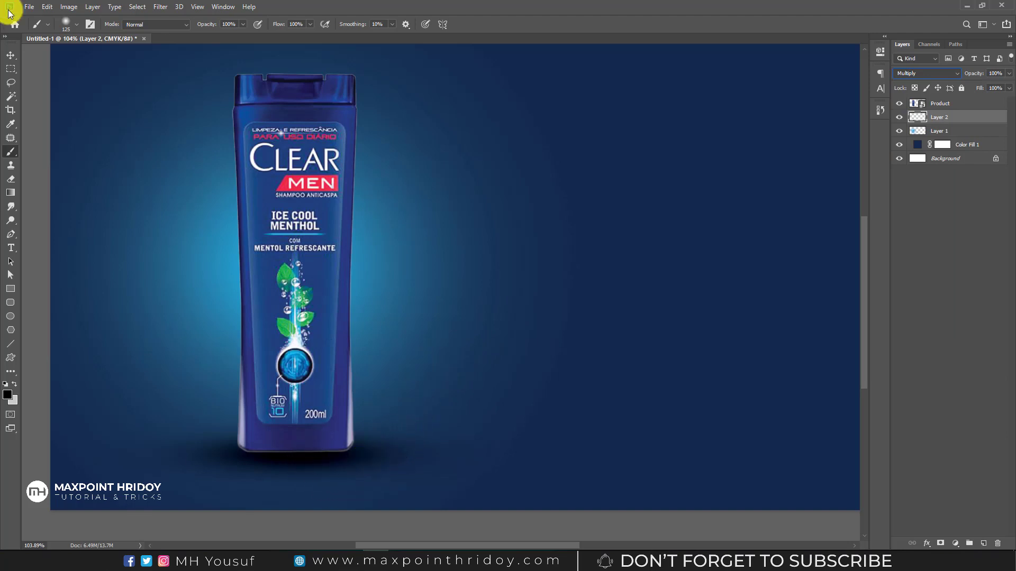
{"action": "left_click", "coordinate": [11, 55]}
Raise the shadow under the bottle and give it a −100 Cyan midtone Color Balance
{"action": "mouse_move", "coordinate": [380, 454]}
{"action": "left_mouse_down"}
{"action": "mouse_move", "coordinate": [312, 464]}
{"action": "mouse_move", "coordinate": [396, 442]}
{"action": "mouse_move", "coordinate": [387, 437]}
{"action": "left_mouse_up"}
{"action": "scroll", "coordinate": [312, 464], "scroll_direction": "up", "scroll_amount": 3}
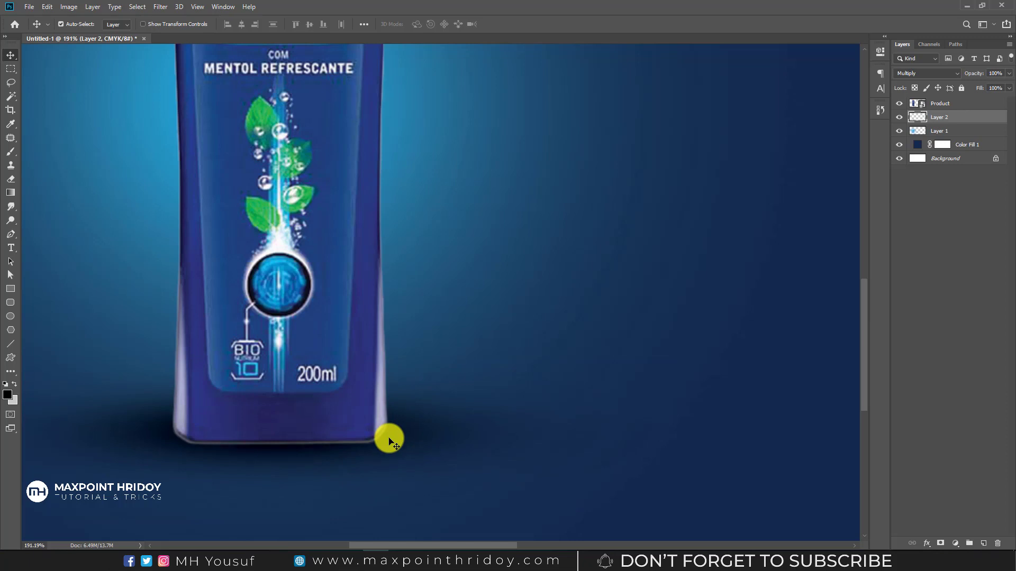
{"action": "key", "text": "ctrl"}
{"action": "key", "text": "ctrl+b"}
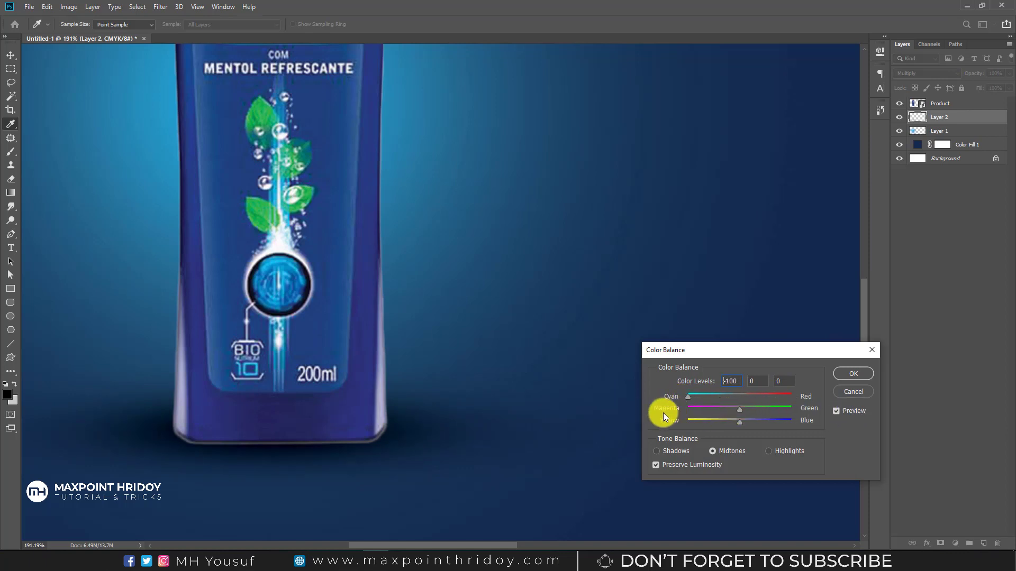
{"action": "left_click", "coordinate": [853, 374]}
{"action": "left_click_drag", "start_coordinate": [414, 431], "coordinate": [416, 428]}
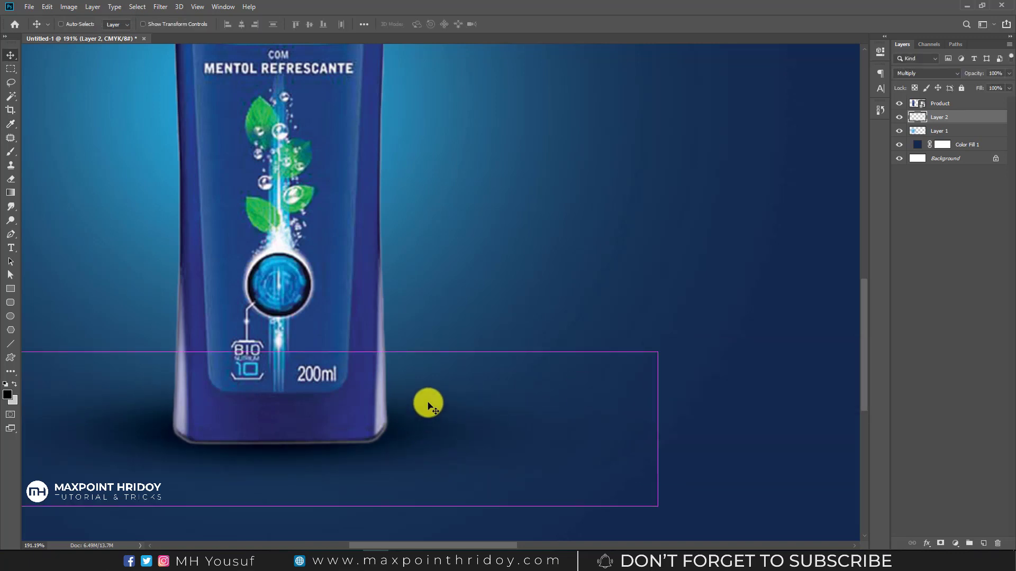
{"action": "key", "text": "ctrl+t"}
Skew the shadow's top corners outward on both sides into a wide trapezoid
{"action": "right_click", "coordinate": [429, 403]}
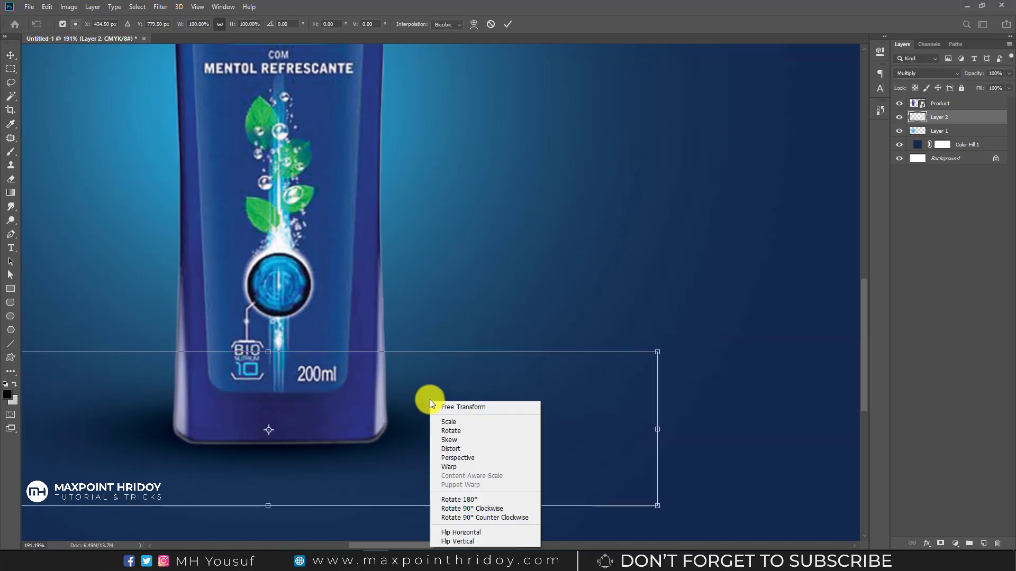
{"action": "left_click", "coordinate": [455, 441]}
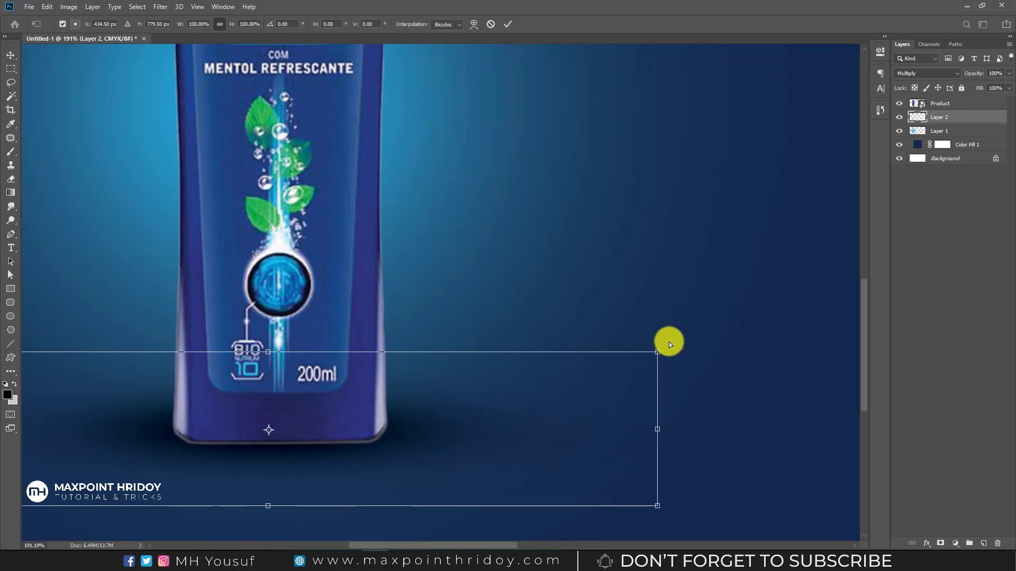
{"action": "left_click_drag", "start_coordinate": [659, 351], "coordinate": [737, 321]}
{"action": "scroll", "coordinate": [529, 324], "scroll_direction": "down", "scroll_amount": 1, "text": "alt"}
{"action": "scroll", "coordinate": [524, 323], "scroll_direction": "down", "scroll_amount": 1, "text": "alt"}
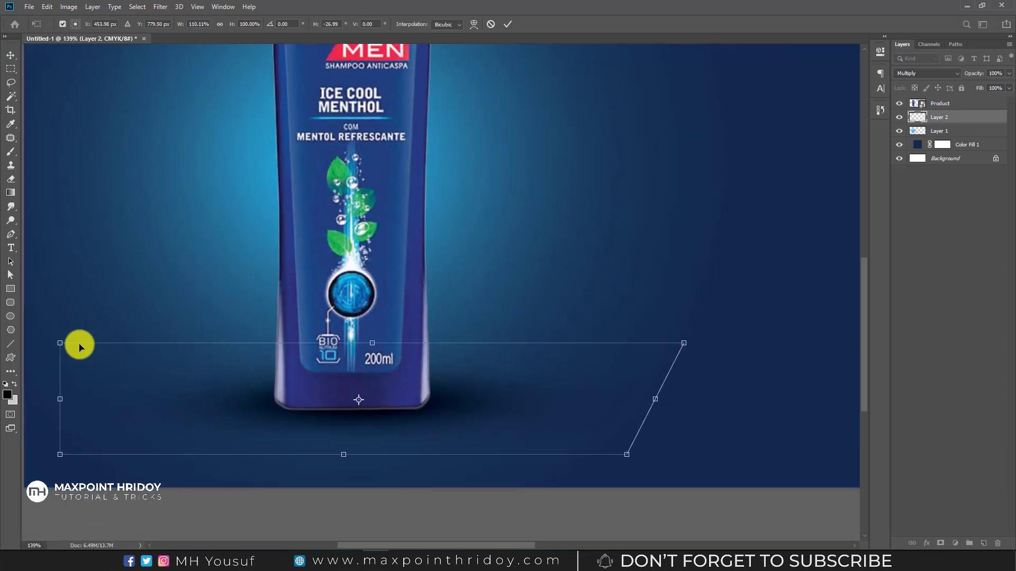
{"action": "left_click_drag", "start_coordinate": [61, 344], "coordinate": [23, 344]}
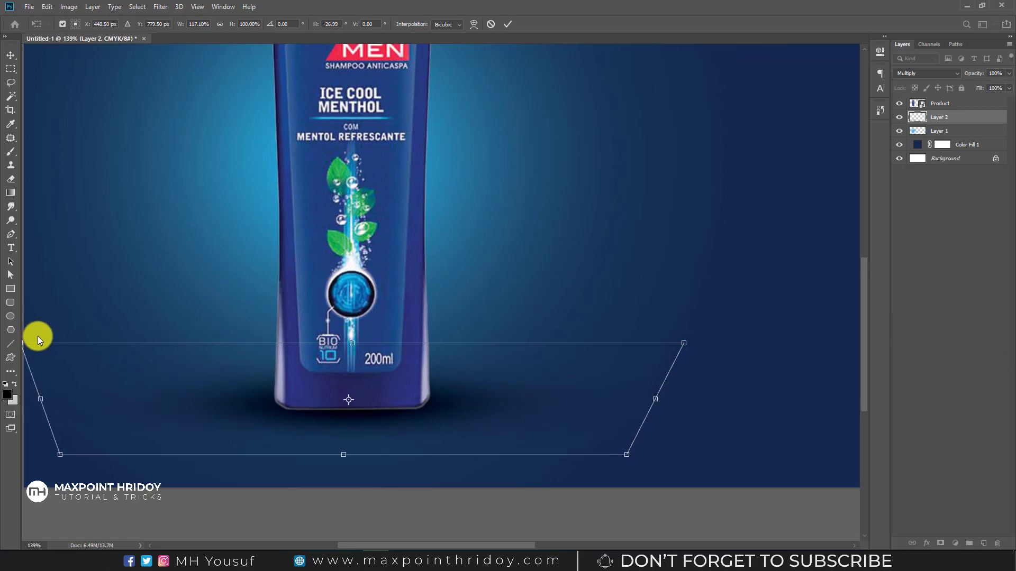
{"action": "scroll", "coordinate": [608, 316], "scroll_direction": "down", "scroll_amount": 1, "text": "alt"}
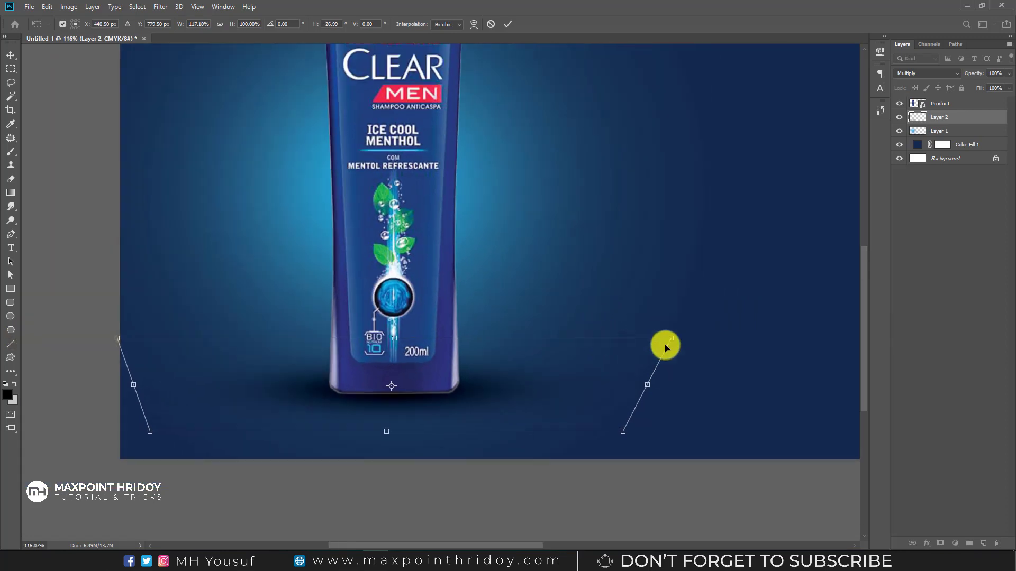
{"action": "mouse_move", "coordinate": [671, 339]}
{"action": "left_mouse_down"}
{"action": "mouse_move", "coordinate": [761, 339]}
{"action": "mouse_move", "coordinate": [704, 340]}
{"action": "left_mouse_up"}
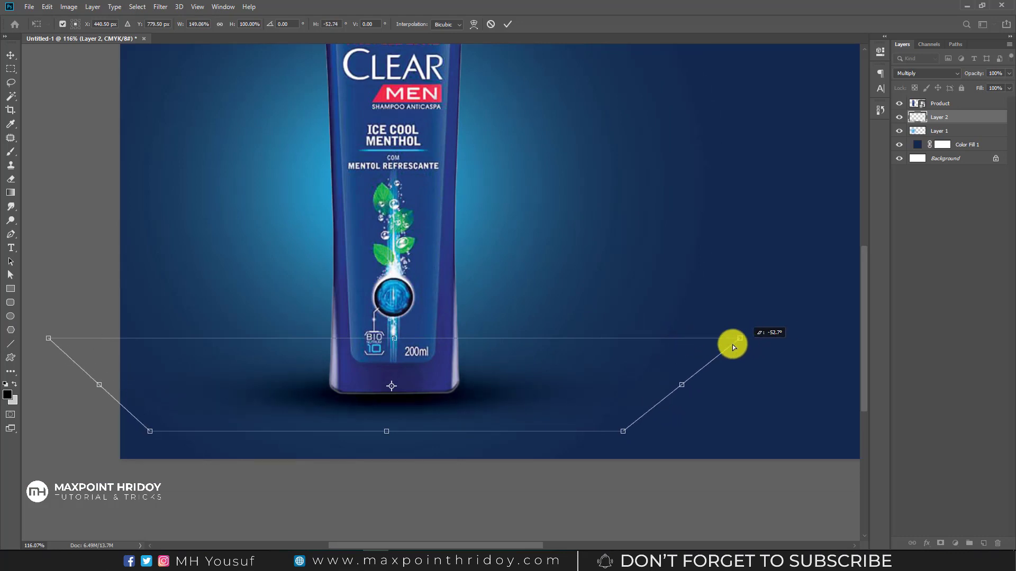
{"action": "key", "text": "Return"}
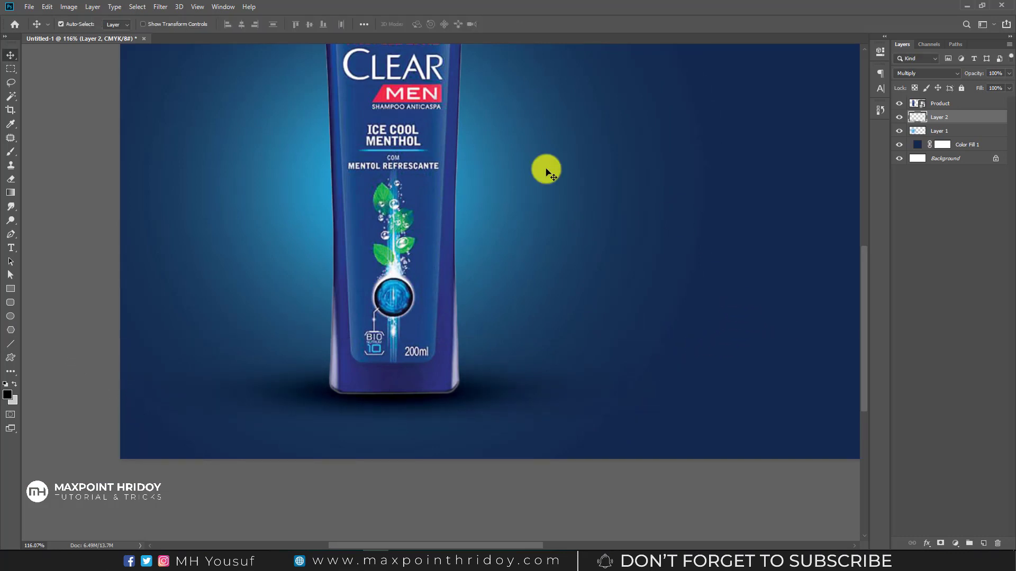
Nudge the Layer 2 shadow slightly lower beneath the bottle's base
{"action": "left_click_drag", "start_coordinate": [392, 382], "coordinate": [465, 401]}
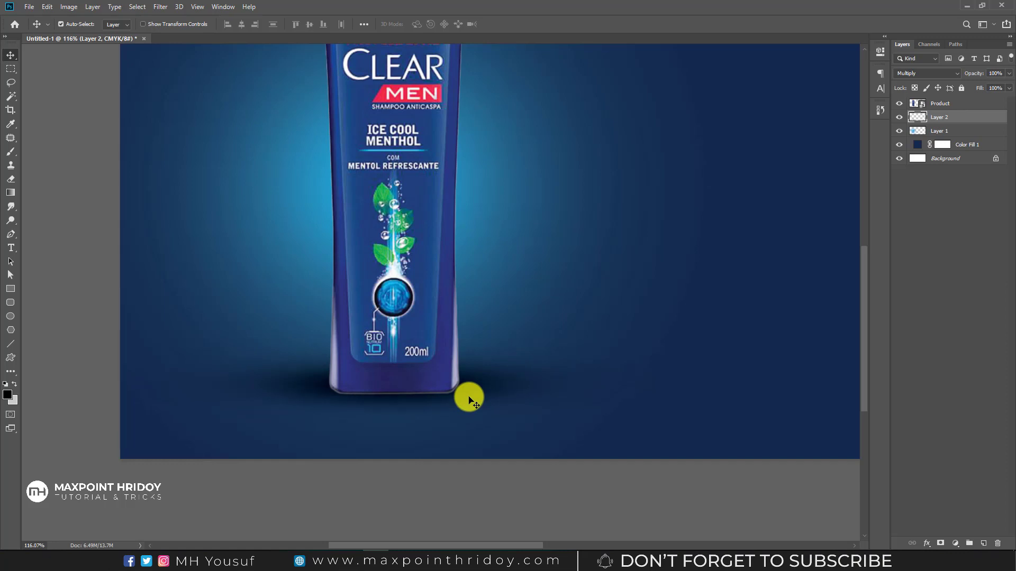
{"action": "mouse_move", "coordinate": [392, 412]}
{"action": "left_mouse_down"}
{"action": "mouse_move", "coordinate": [446, 440]}
{"action": "mouse_move", "coordinate": [435, 435]}
{"action": "left_mouse_up"}
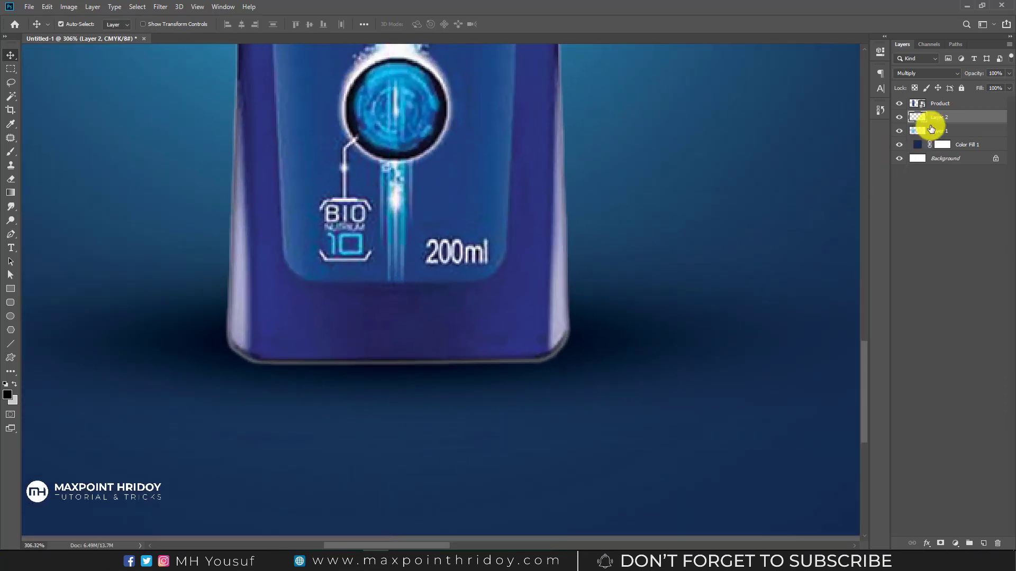
{"action": "left_click_drag", "start_coordinate": [425, 347], "coordinate": [356, 352]}
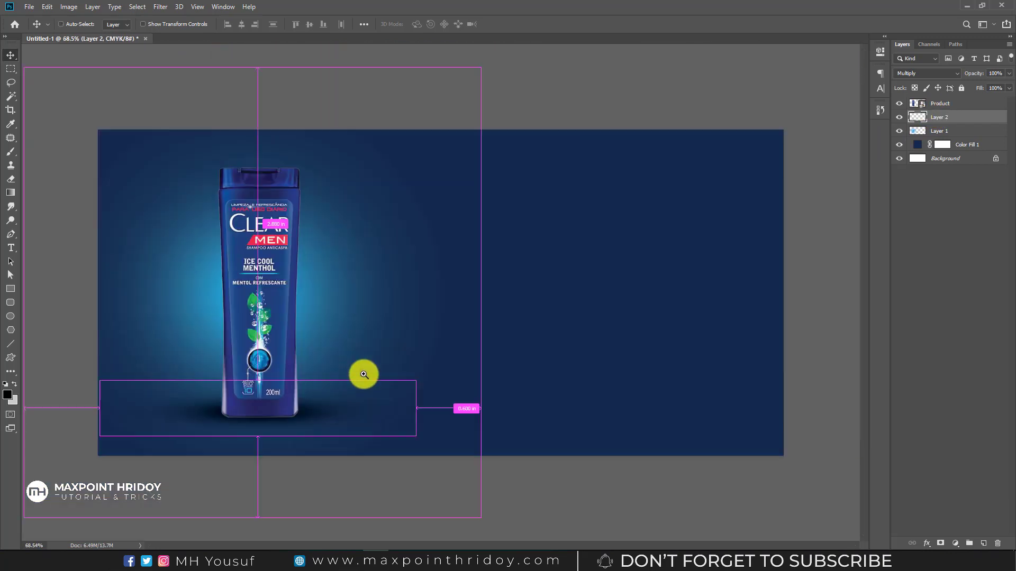
{"action": "left_click_drag", "start_coordinate": [454, 375], "coordinate": [385, 376]}
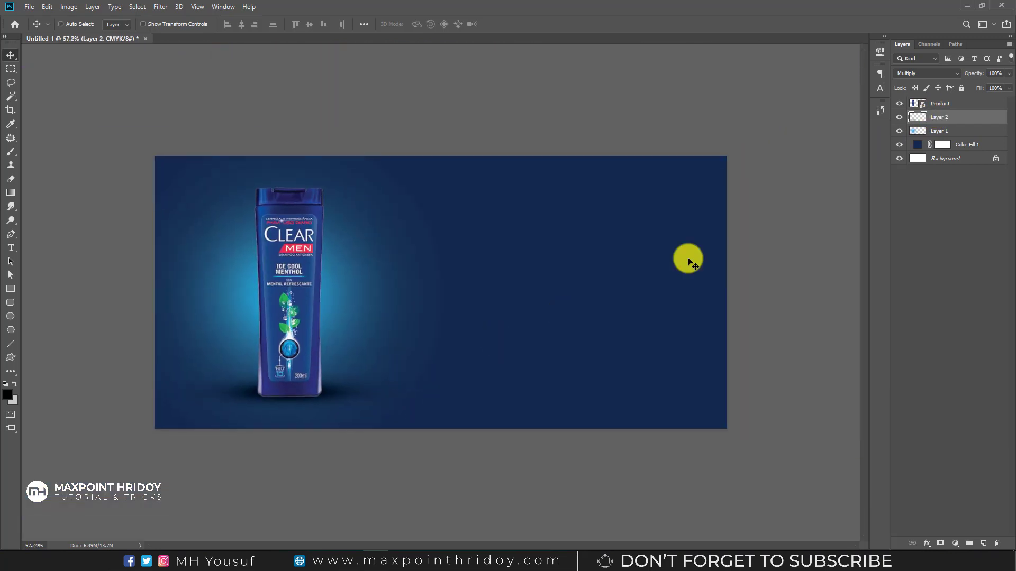
{"action": "key", "text": "ctrl"}
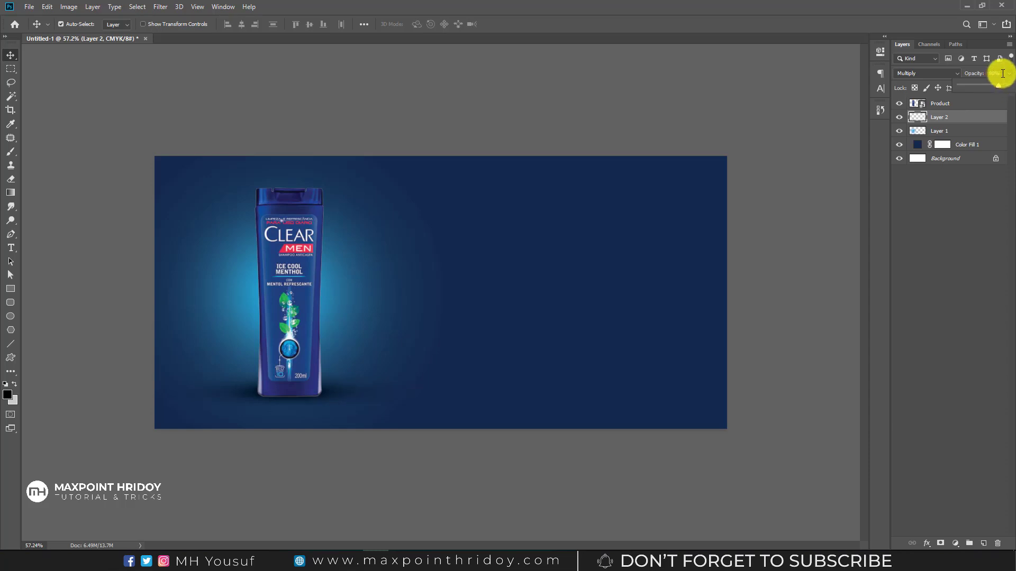
{"action": "type", "text": "80"}
{"action": "left_click", "coordinate": [976, 231]}
{"action": "mouse_move", "coordinate": [359, 408]}
{"action": "left_mouse_down"}
{"action": "mouse_move", "coordinate": [335, 404]}
{"action": "mouse_move", "coordinate": [346, 430]}
{"action": "left_mouse_up"}
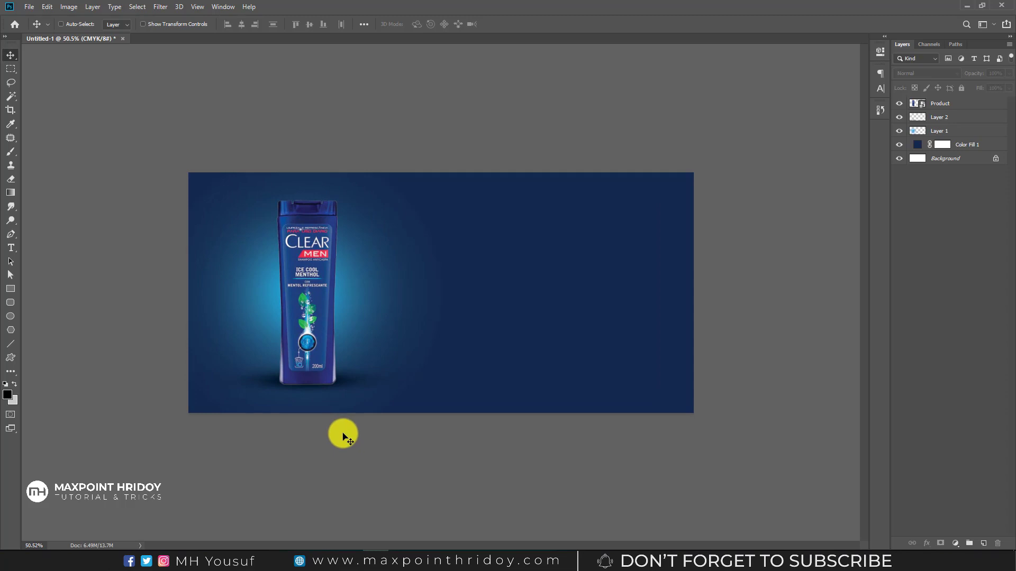
{"action": "left_click", "coordinate": [349, 384], "text": "ctrl"}
{"action": "left_click_drag", "start_coordinate": [317, 386], "coordinate": [351, 414]}
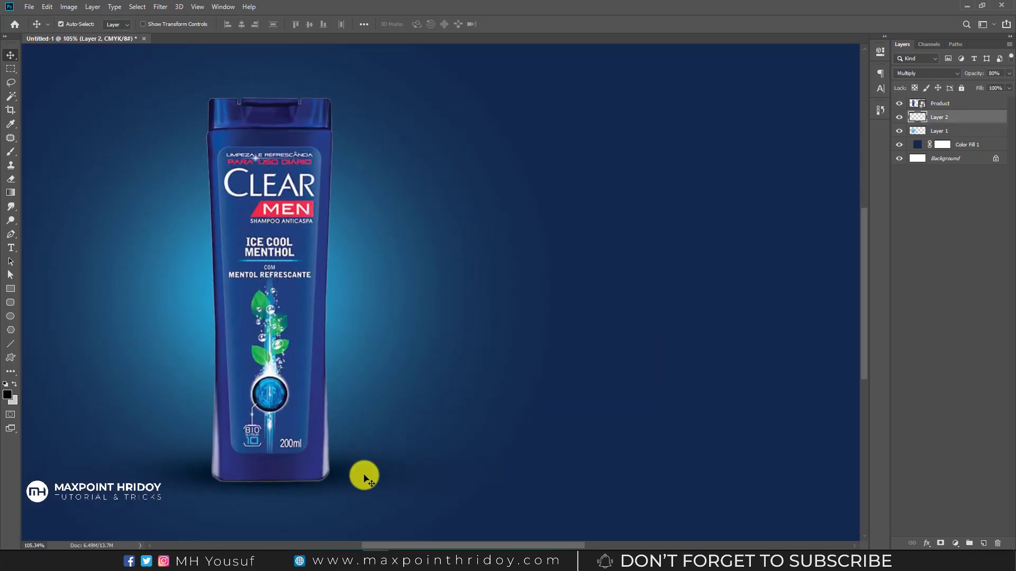
{"action": "key", "text": "Down"}
{"action": "key", "text": "ctrl"}
Try a 70% opacity on the shadow layer
{"action": "left_click", "coordinate": [994, 73]}
{"action": "type", "text": "70"}
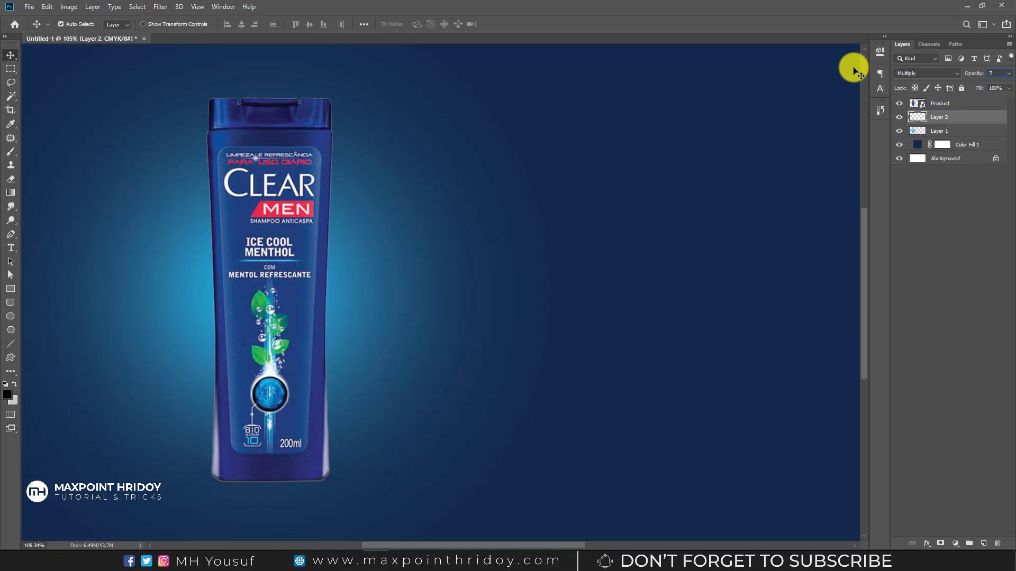
{"action": "scroll", "coordinate": [233, 325], "scroll_direction": "down", "scroll_amount": 5}
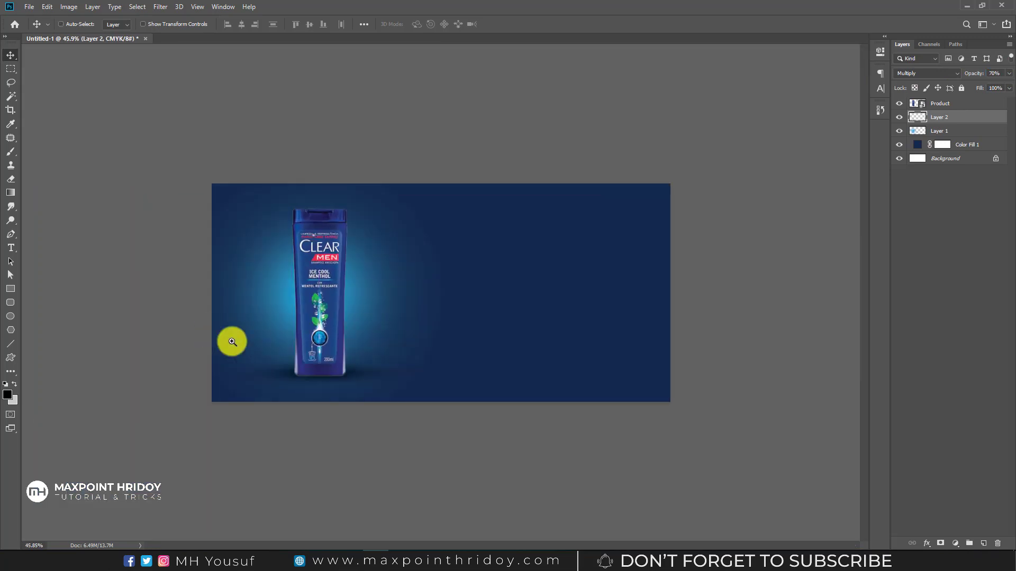
{"action": "left_click", "coordinate": [357, 288]}
{"action": "left_click", "coordinate": [357, 343]}
{"action": "key", "text": "e"}
{"action": "scroll", "coordinate": [335, 408], "scroll_direction": "up", "scroll_amount": 1}
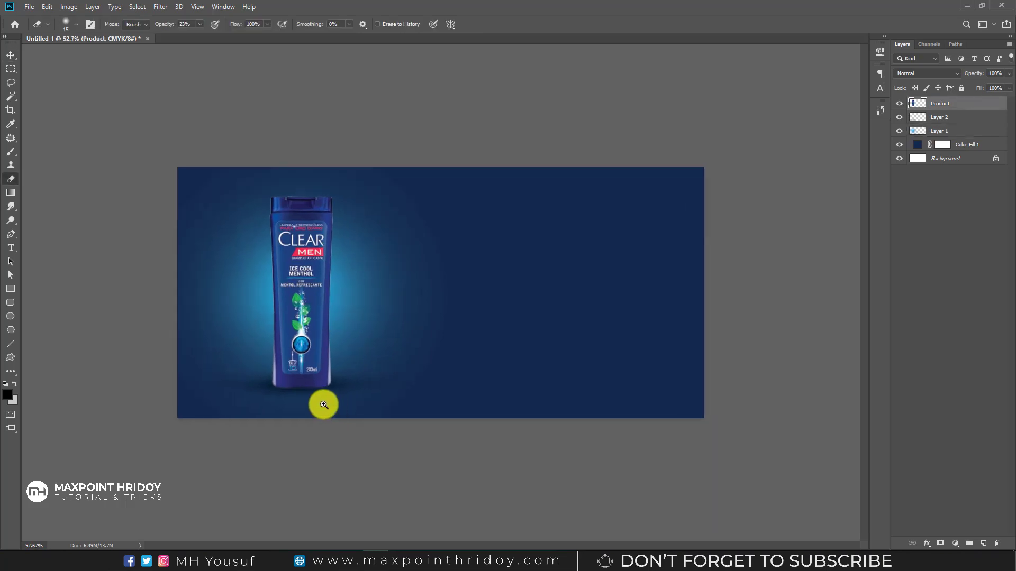
{"action": "scroll", "coordinate": [336, 408], "scroll_direction": "up", "scroll_amount": 2}
Set the Layer 2 shadow's opacity to 60%
{"action": "left_click", "coordinate": [965, 116]}
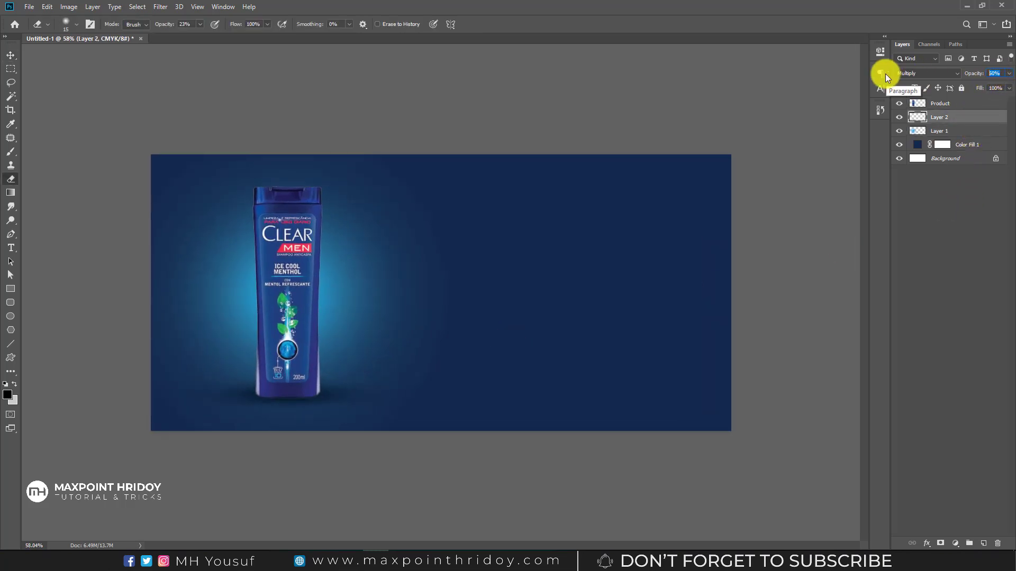
{"action": "type", "text": "40"}
{"action": "key", "text": "BackSpace"}
{"action": "key", "text": "BackSpace"}
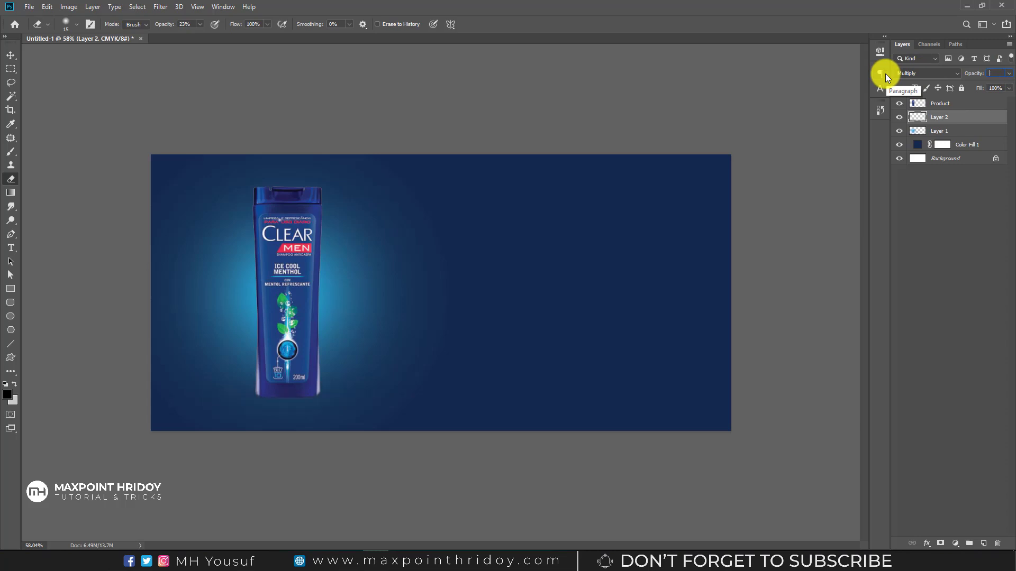
{"action": "type", "text": "60"}
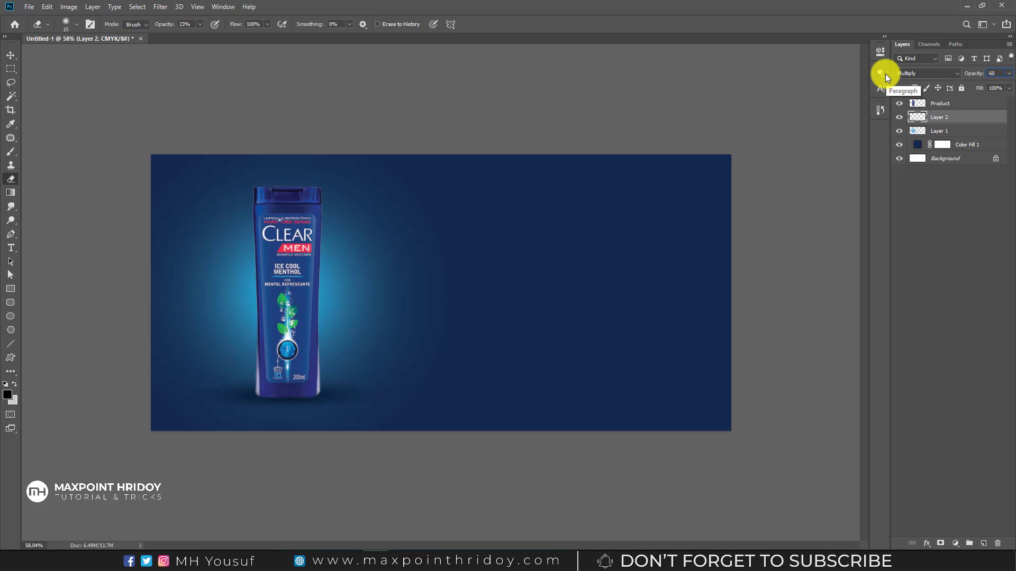
{"action": "left_click", "coordinate": [332, 306], "text": "ctrl+alt"}
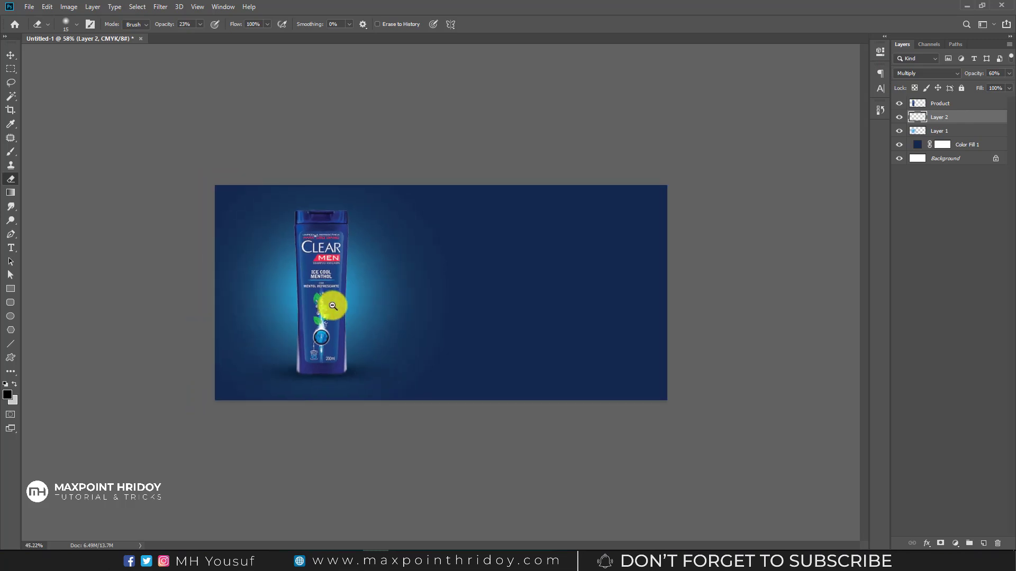
{"action": "key", "text": "v"}
{"action": "left_click", "coordinate": [284, 285]}
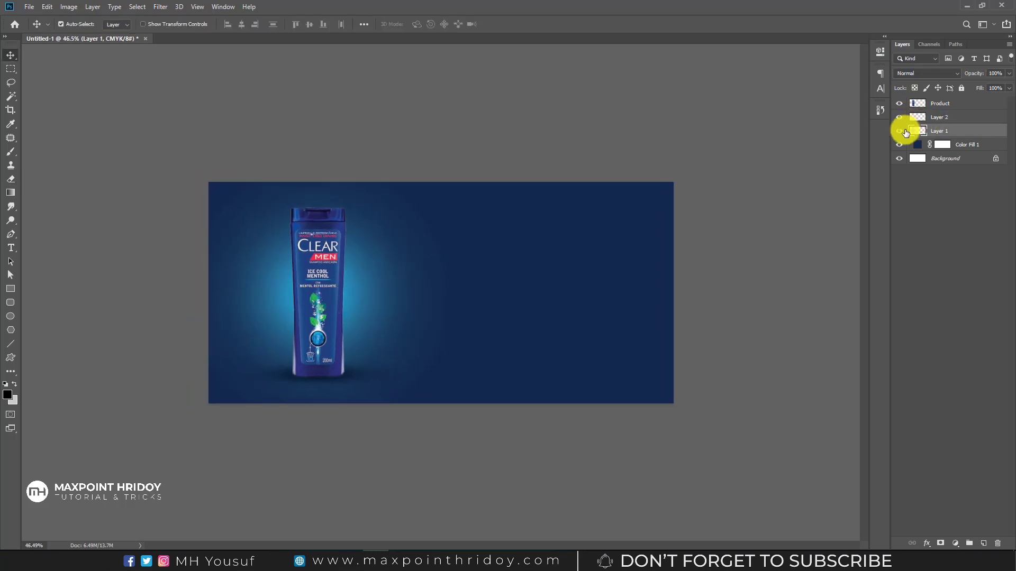
Scale the cyan glow on Layer 1 up to about 119% behind the bottle
{"action": "left_click", "coordinate": [899, 131]}
{"action": "key", "text": "ctrl+t"}
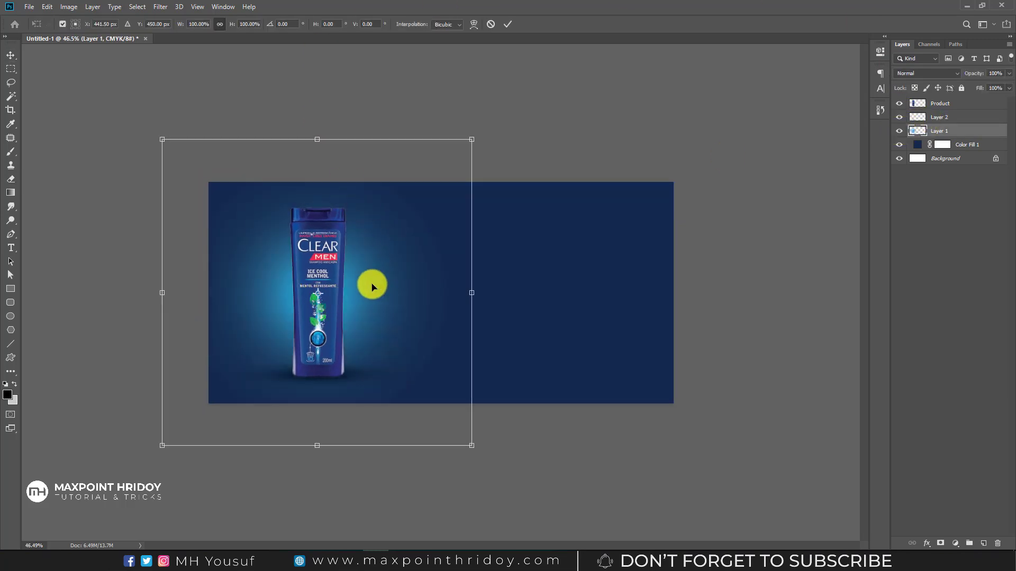
{"action": "left_click_drag", "start_coordinate": [469, 294], "coordinate": [501, 296]}
{"action": "left_click_drag", "start_coordinate": [390, 295], "coordinate": [380, 297]}
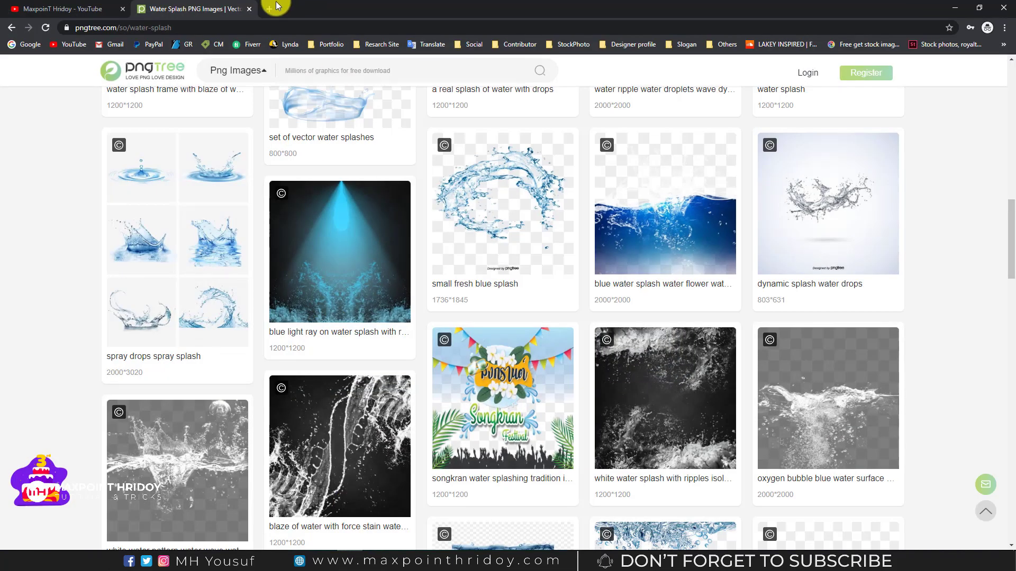
Search Google Images for 'water drop background' in a new incognito Chrome tab
{"action": "left_click", "coordinate": [272, 9]}
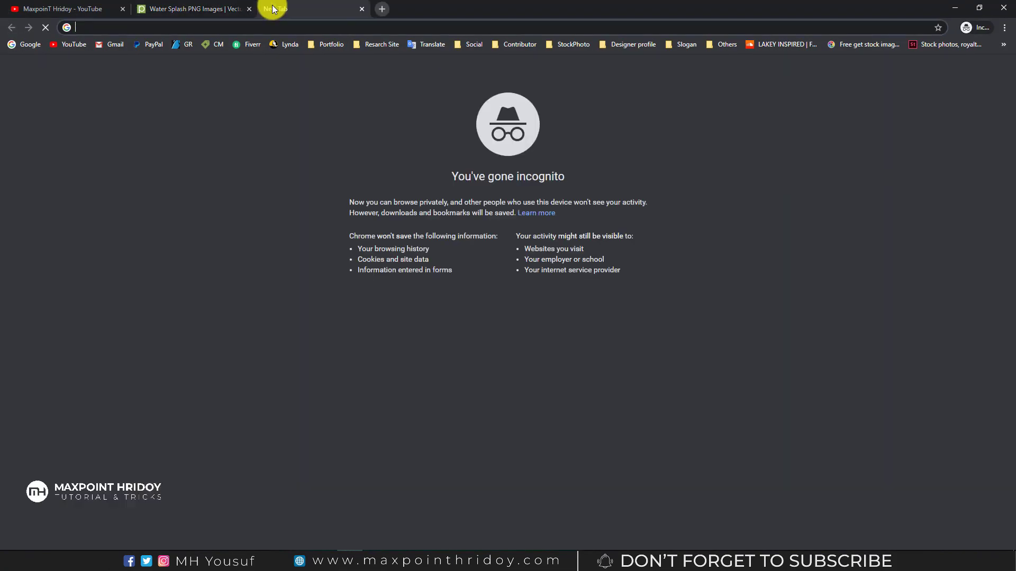
{"action": "type", "text": "water drop background"}
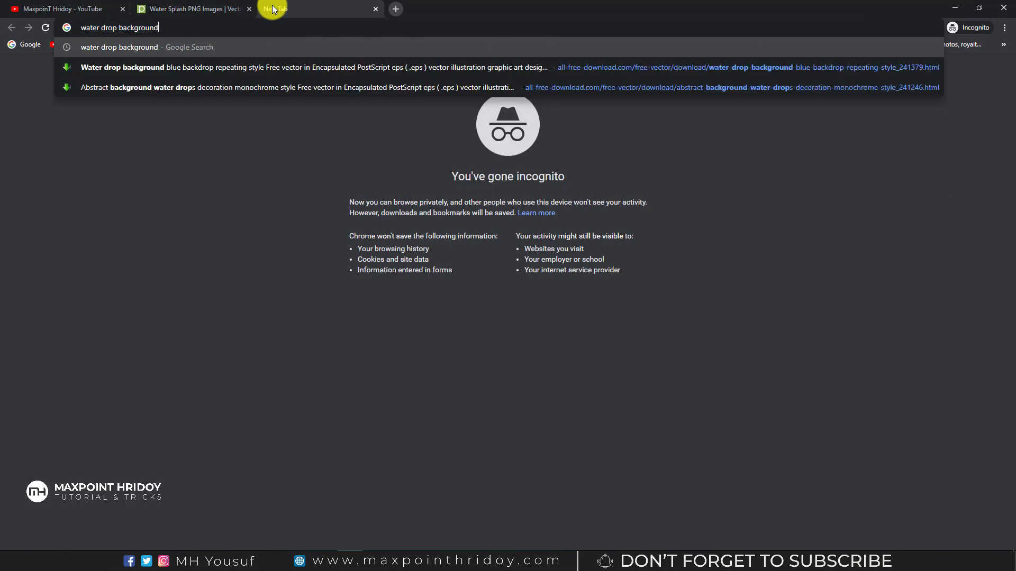
{"action": "key", "text": "Return"}
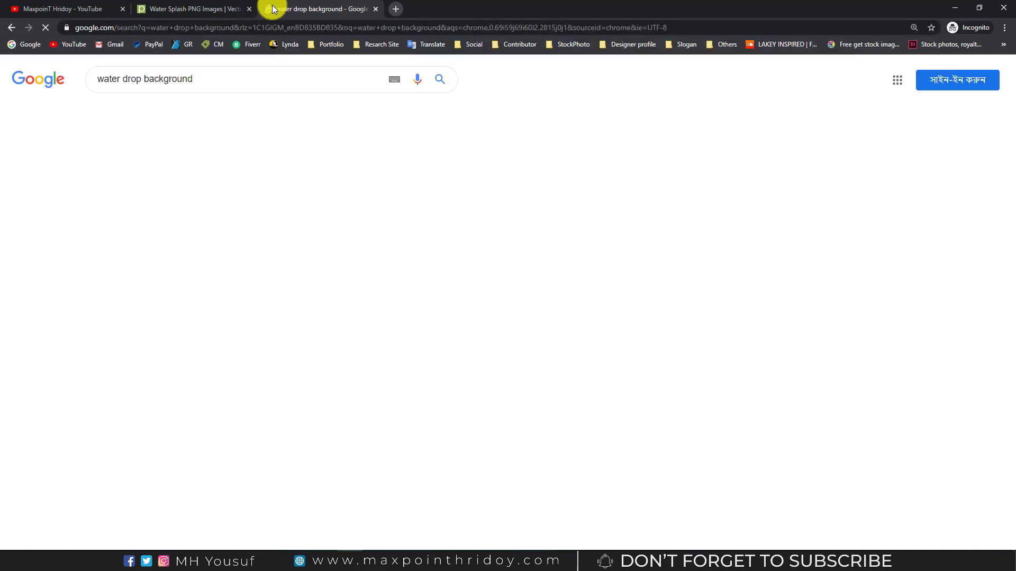
{"action": "left_click", "coordinate": [174, 177]}
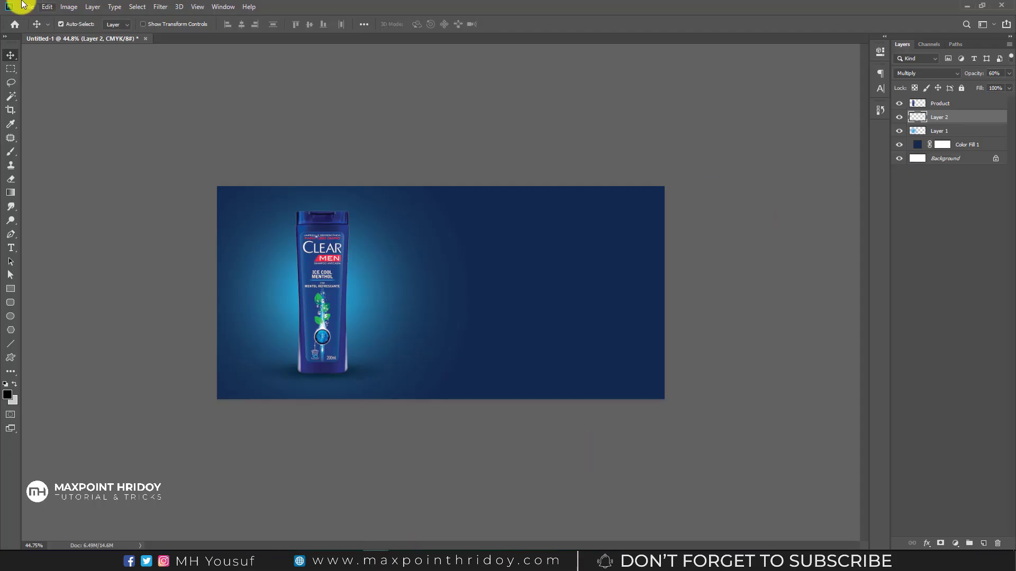
Place the 180451 water-drop image embedded, scaled to fill the canvas and rotated 180°
{"action": "left_click", "coordinate": [30, 8]}
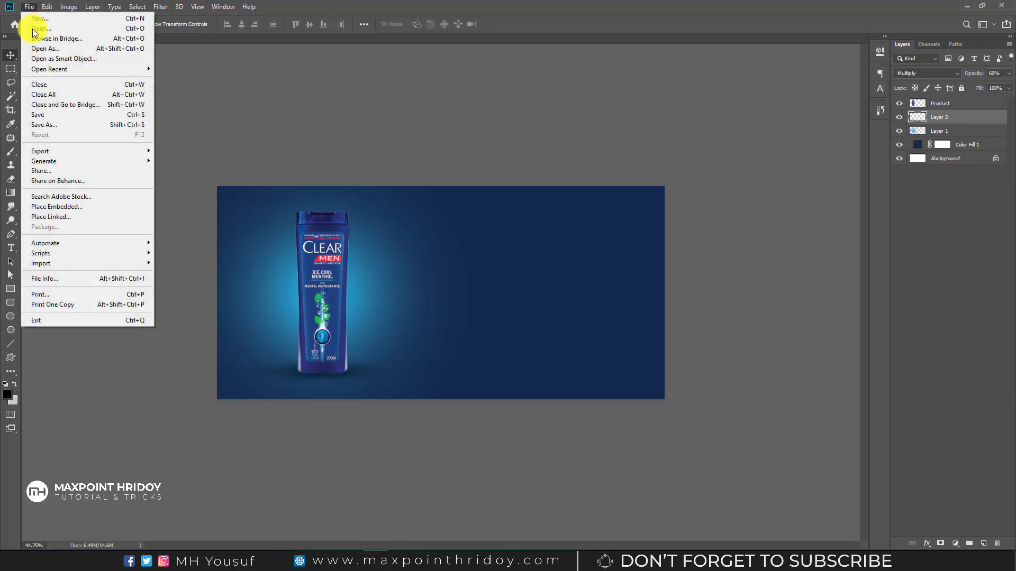
{"action": "left_click", "coordinate": [63, 202]}
{"action": "left_click", "coordinate": [251, 87]}
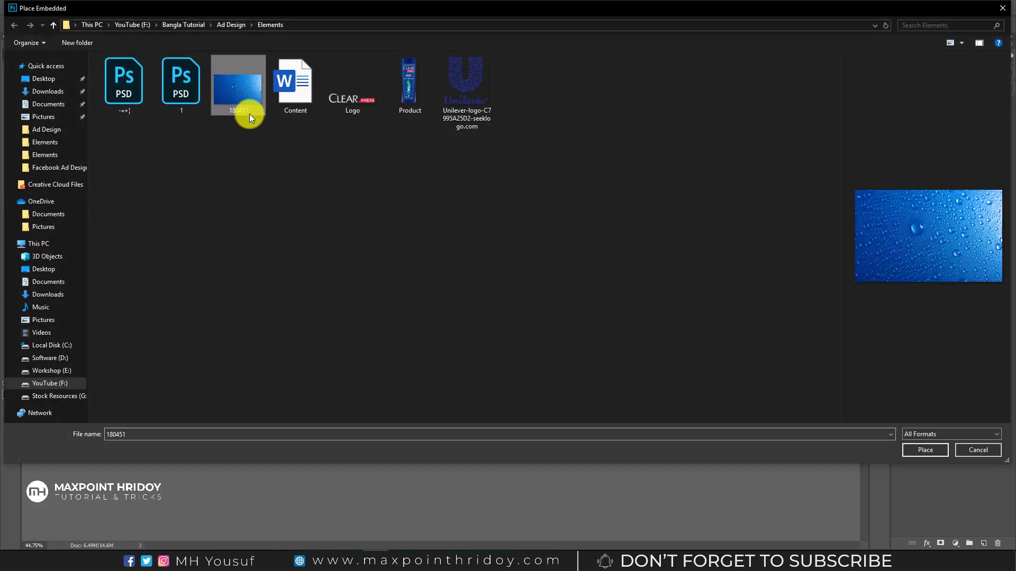
{"action": "left_click", "coordinate": [921, 450]}
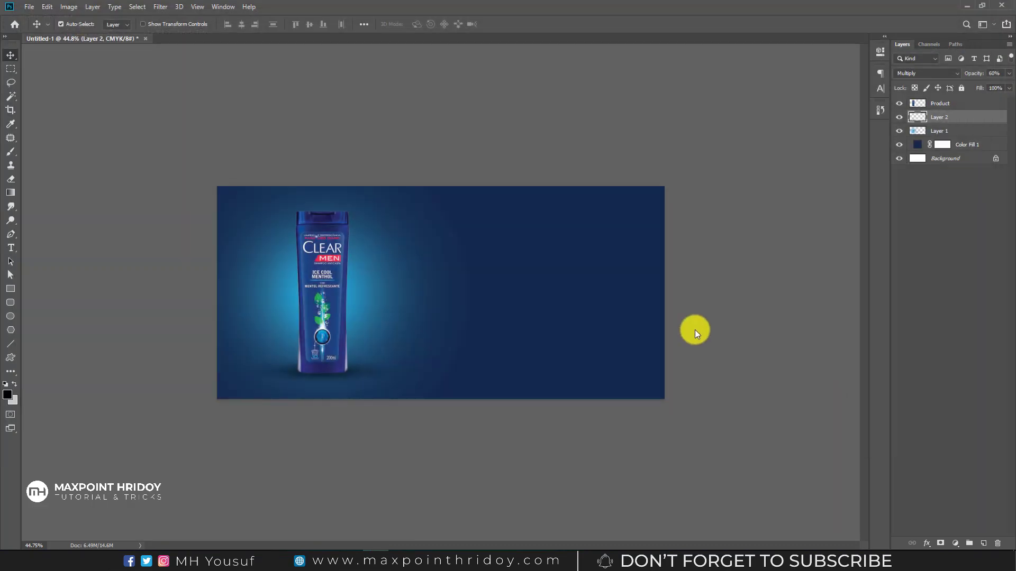
{"action": "left_click_drag", "start_coordinate": [615, 294], "coordinate": [665, 294]}
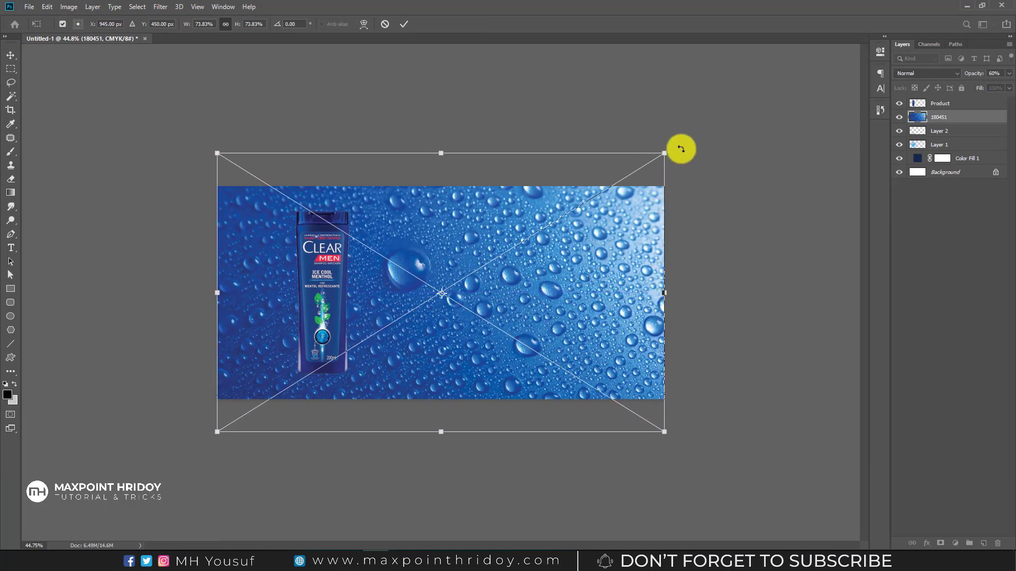
{"action": "left_click_drag", "start_coordinate": [683, 159], "coordinate": [275, 391]}
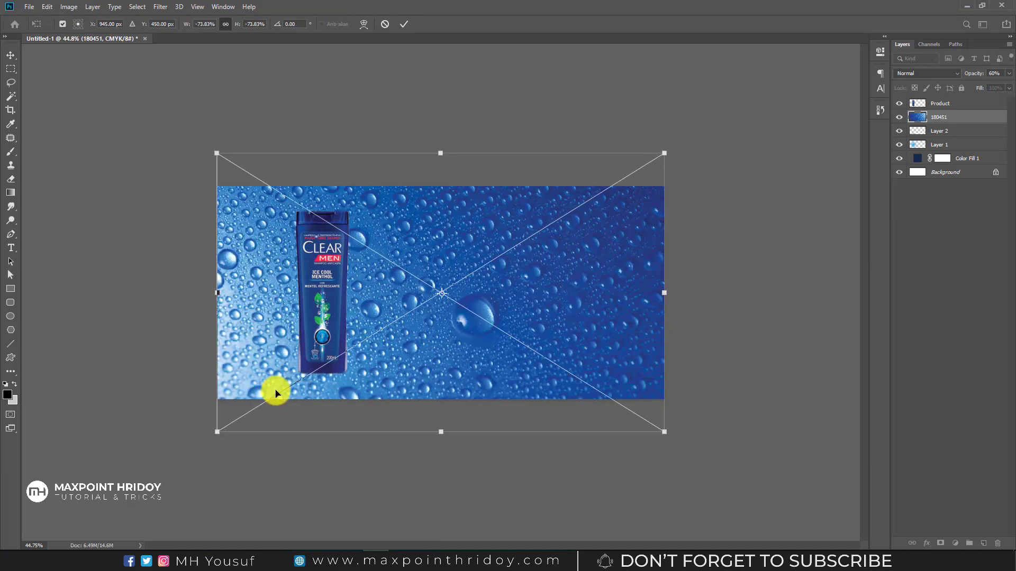
{"action": "left_click", "coordinate": [405, 25]}
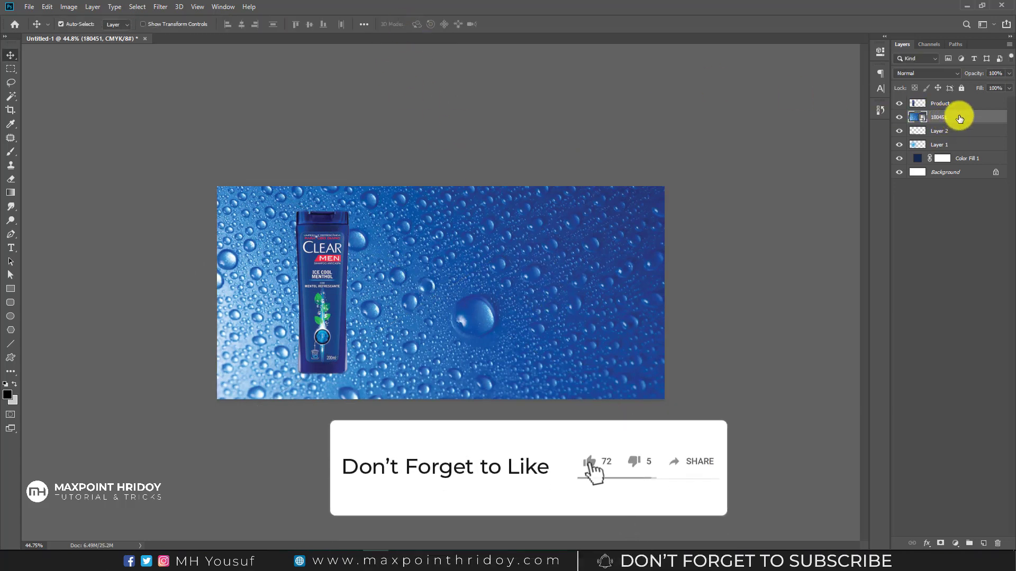
Move layer 180451 below Layer 2 and set its blend mode to Soft Light
{"action": "left_click_drag", "start_coordinate": [959, 118], "coordinate": [958, 131]}
{"action": "left_click_drag", "start_coordinate": [957, 139], "coordinate": [955, 138]}
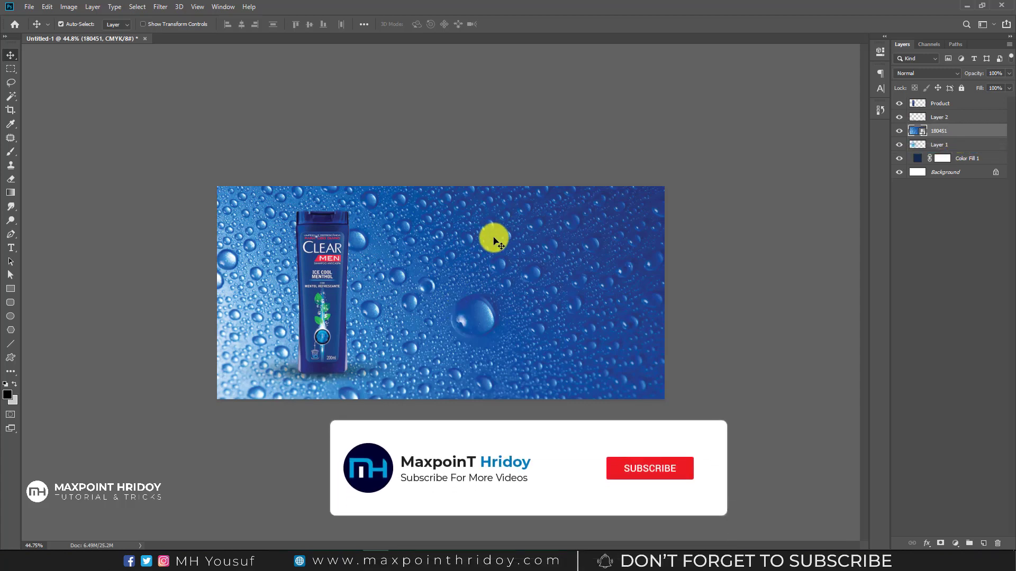
{"action": "left_click", "coordinate": [923, 74]}
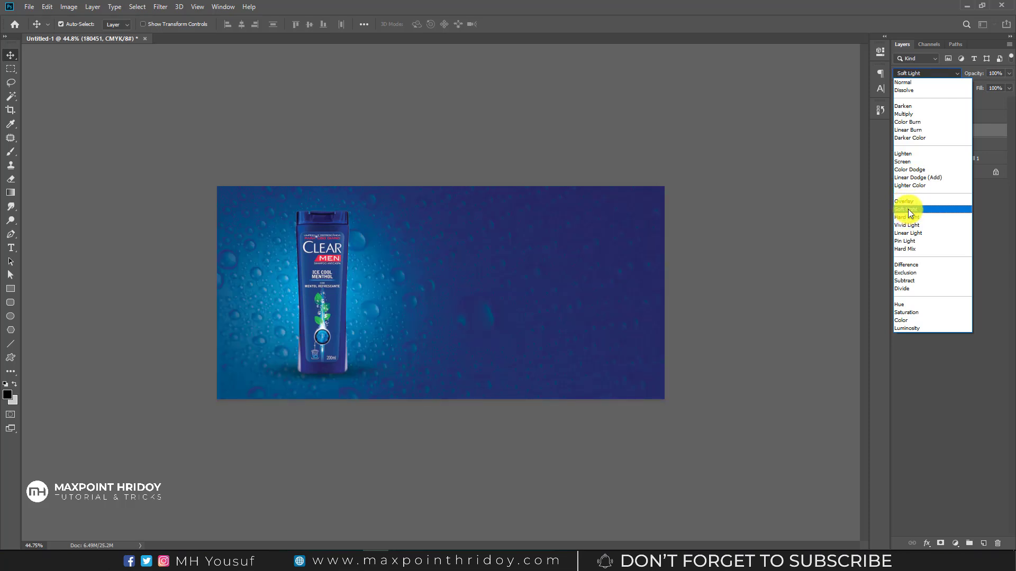
{"action": "left_click", "coordinate": [908, 208]}
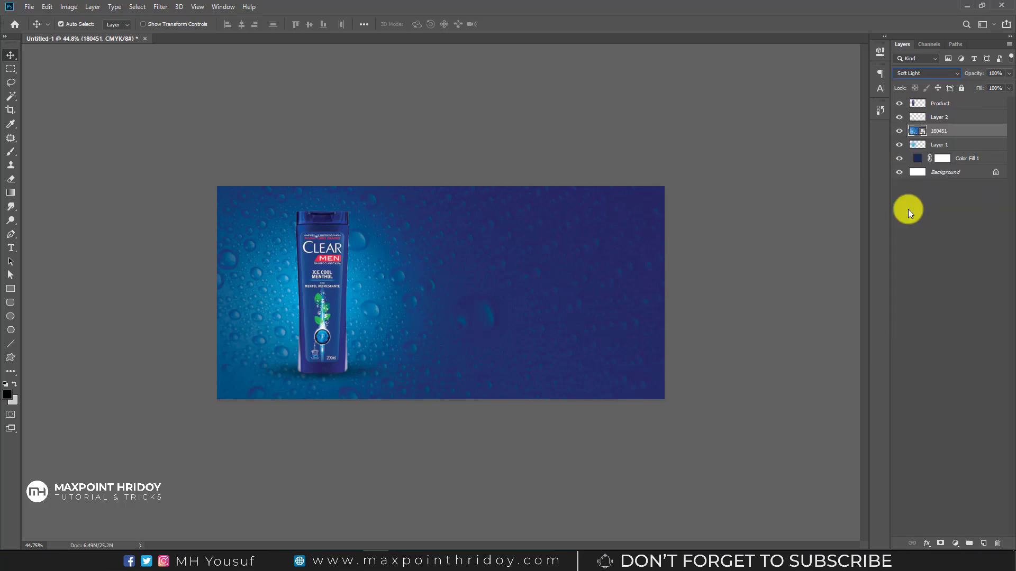
Select shadow Layer 2 and toggle its visibility to compare, previewing its blend modes
{"action": "left_click", "coordinate": [352, 371]}
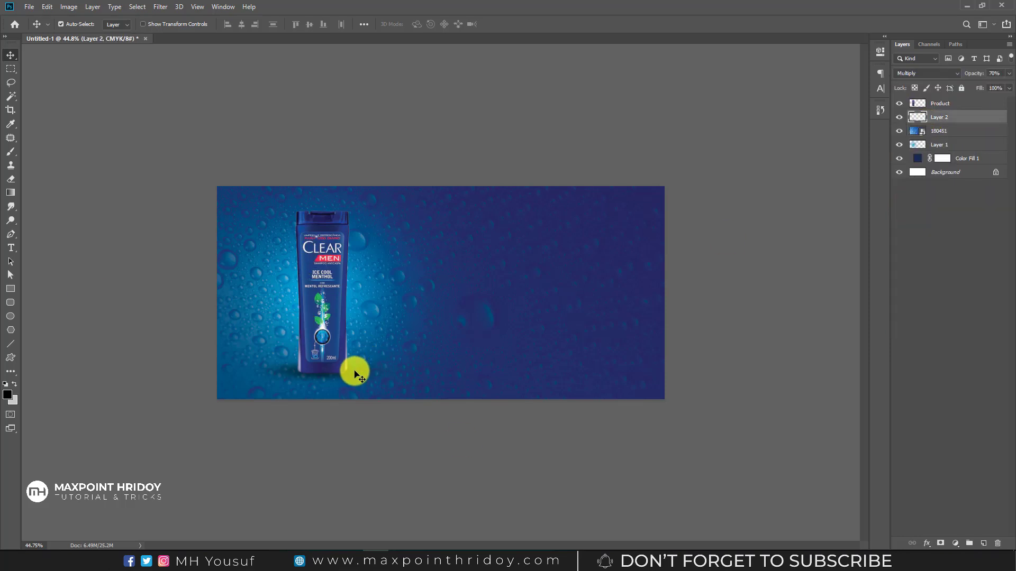
{"action": "left_click", "coordinate": [900, 118]}
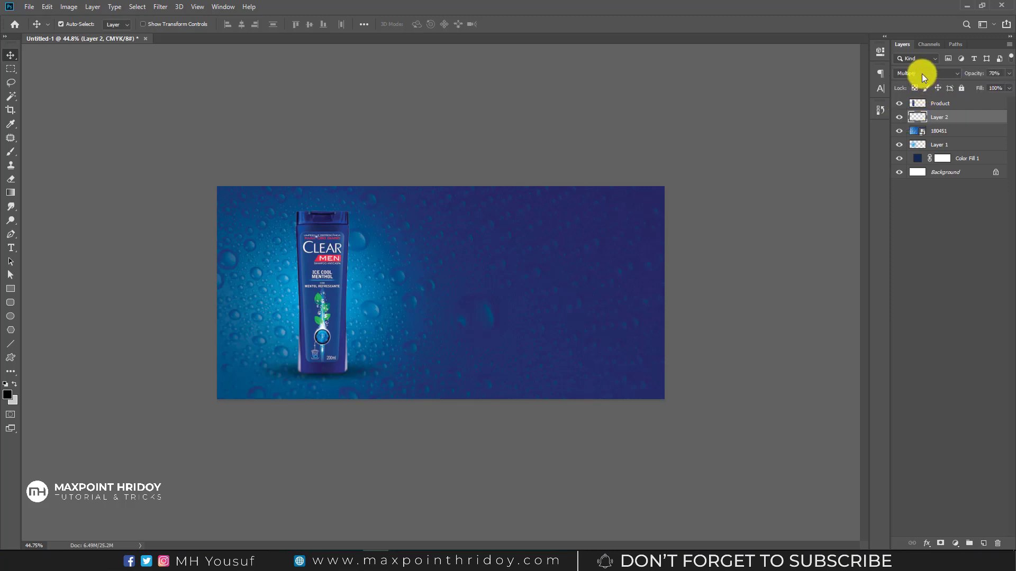
{"action": "left_click", "coordinate": [922, 72]}
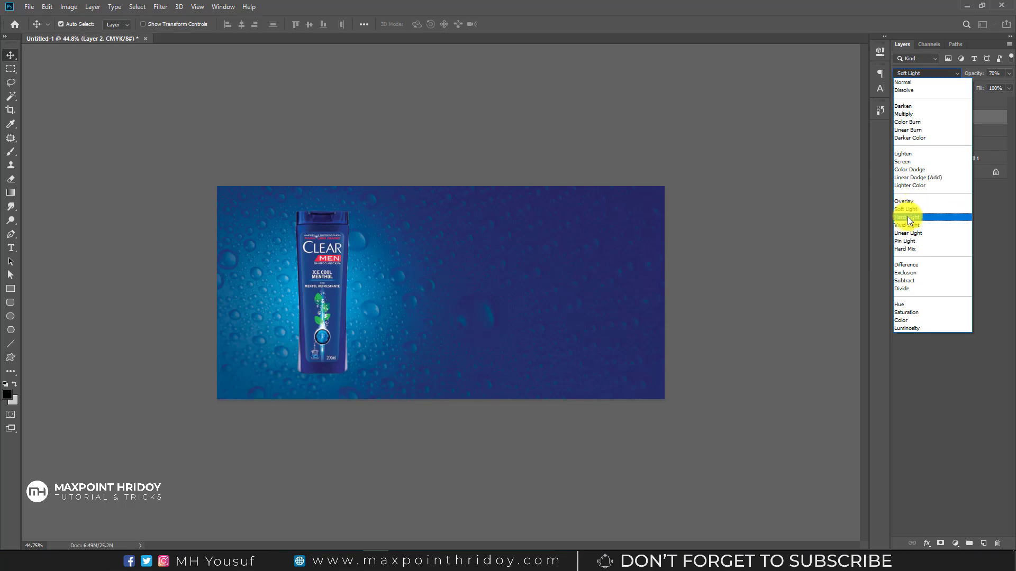
Set Layer 2 to Hard Mix at 60% opacity and the water-drop layer to 80% opacity
{"action": "left_click", "coordinate": [905, 249]}
{"action": "left_click", "coordinate": [347, 404]}
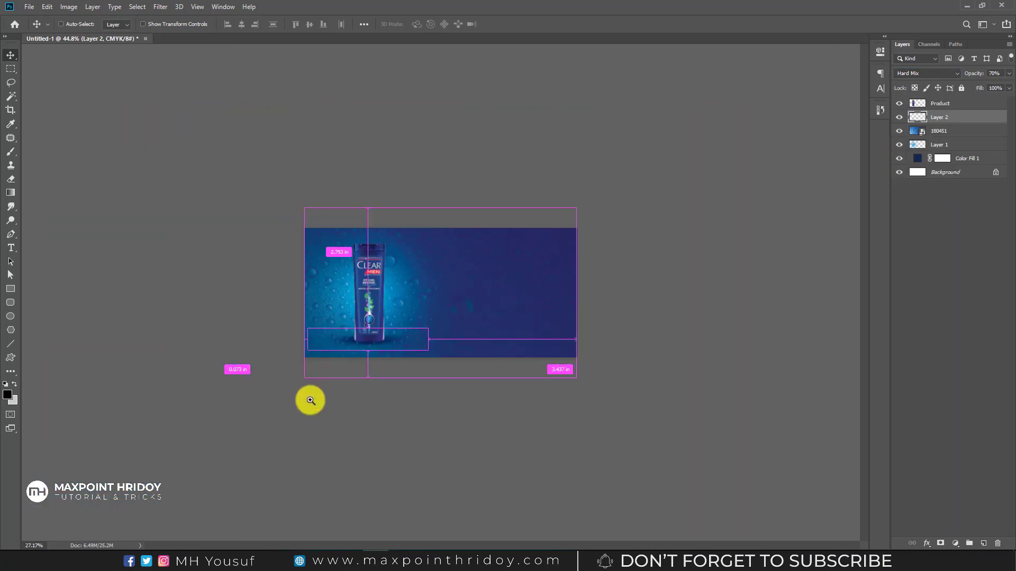
{"action": "left_click_drag", "start_coordinate": [347, 404], "coordinate": [317, 404]}
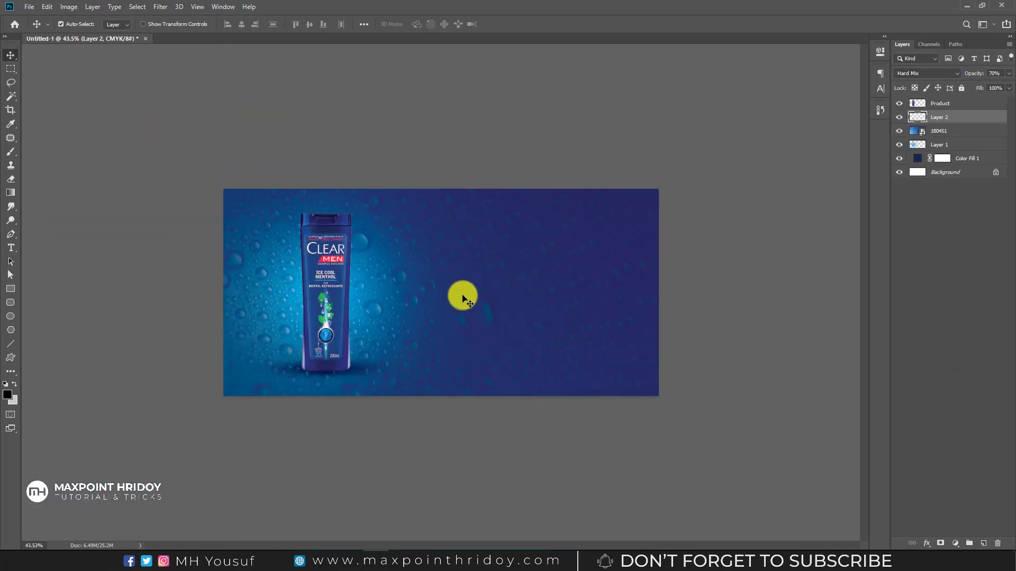
{"action": "left_click", "coordinate": [488, 243]}
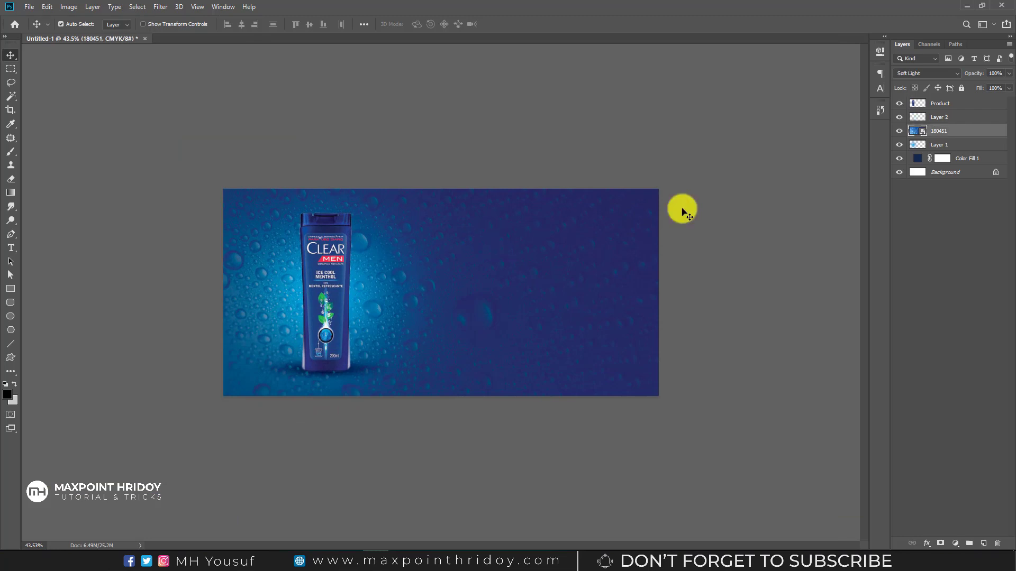
{"action": "left_click", "coordinate": [1008, 73]}
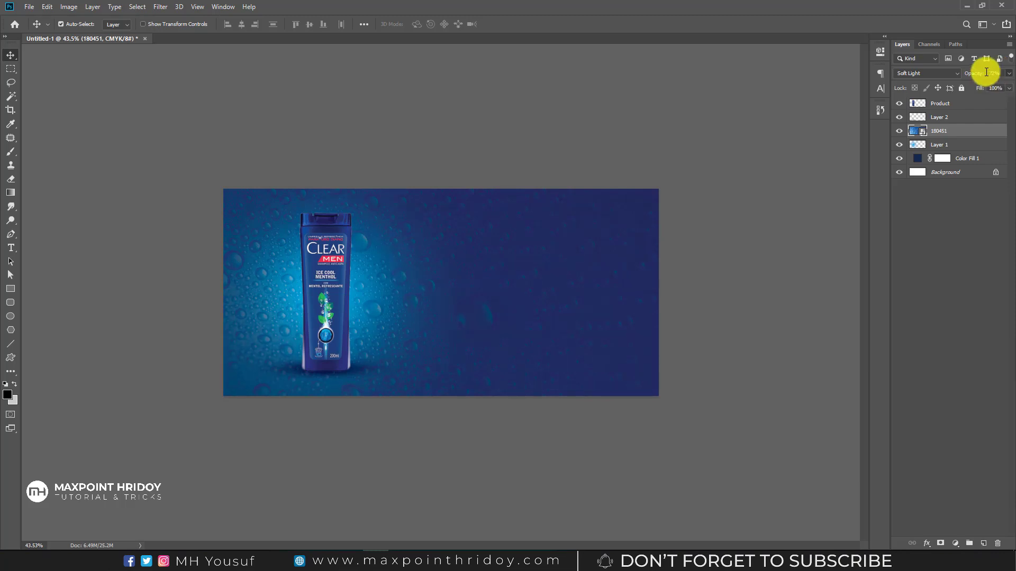
{"action": "left_click_drag", "start_coordinate": [996, 89], "coordinate": [964, 74]}
{"action": "type", "text": "0"}
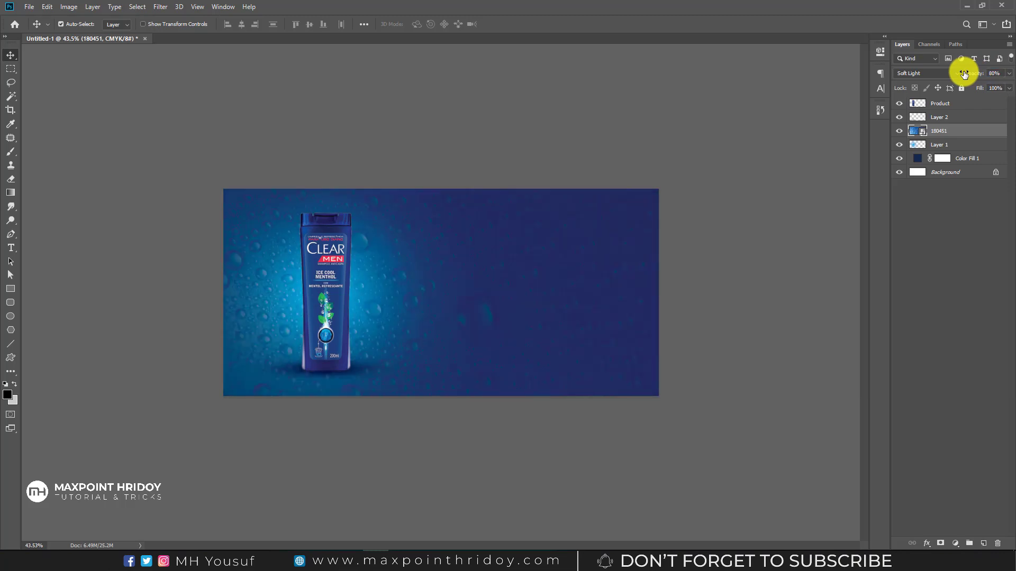
{"action": "left_click", "coordinate": [360, 367]}
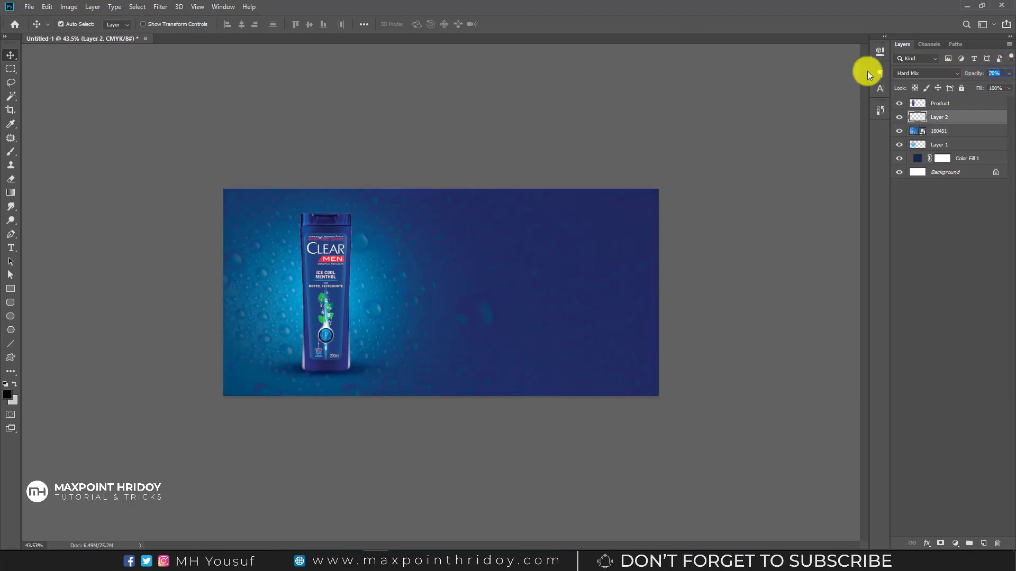
{"action": "type", "text": "60"}
{"action": "key", "text": "Return"}
Free-transform Layer 1 to stretch its glow wider, to about 106%
{"action": "left_click", "coordinate": [947, 144]}
{"action": "key", "text": "ctrl+t"}
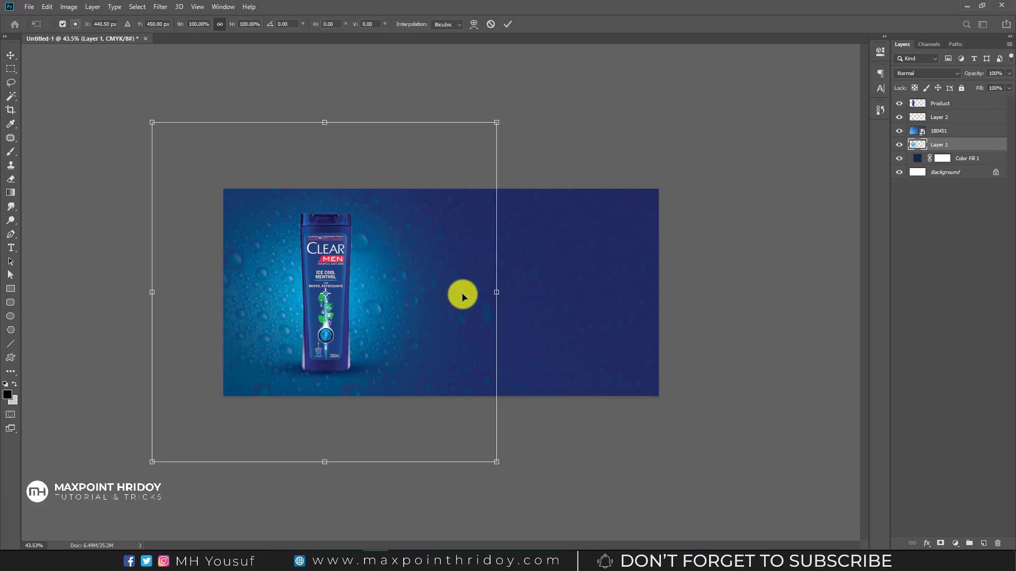
{"action": "mouse_move", "coordinate": [497, 293]}
{"action": "left_mouse_down"}
{"action": "mouse_move", "coordinate": [520, 290]}
{"action": "mouse_move", "coordinate": [510, 286]}
{"action": "left_mouse_up"}
{"action": "key", "text": "Return"}
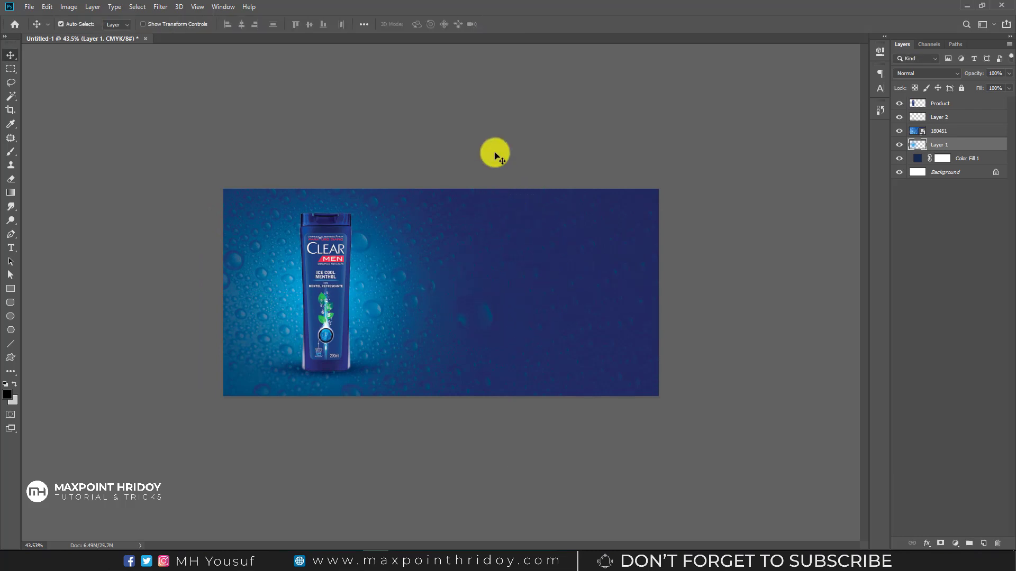
Select the word 2X in the Word Content document, then return to Photoshop
{"action": "left_click", "coordinate": [140, 561]}
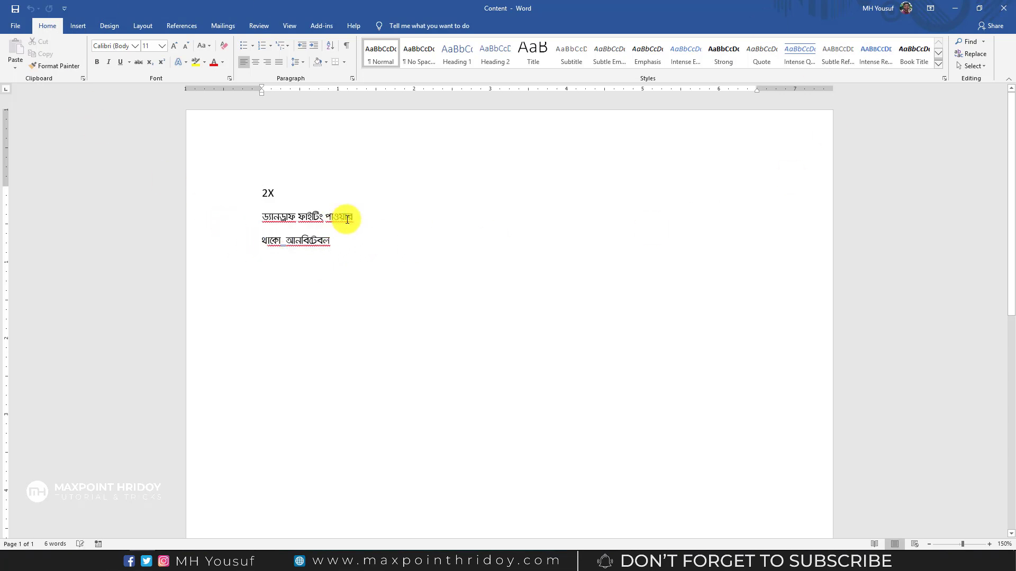
{"action": "double_click", "coordinate": [267, 193]}
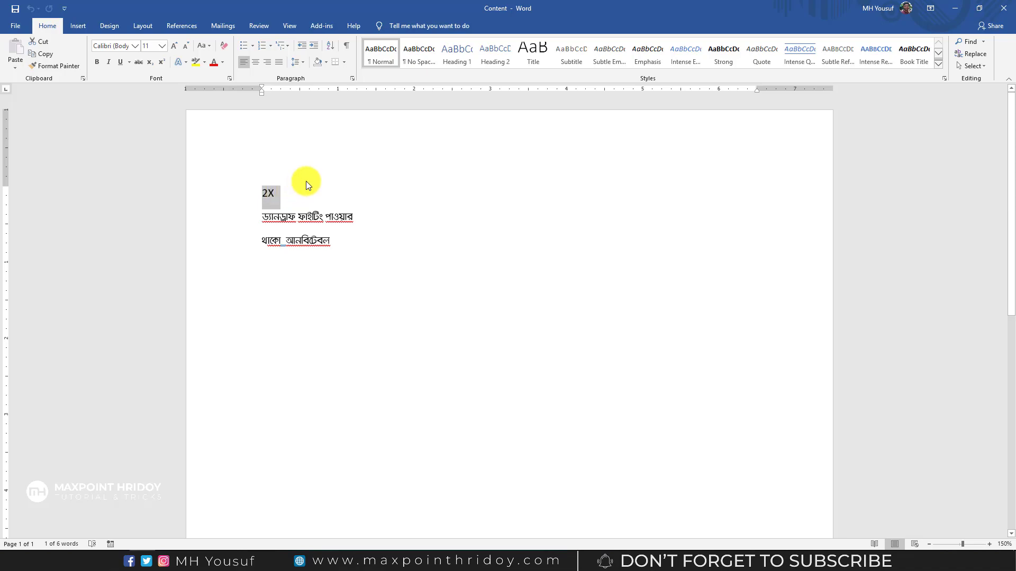
{"action": "left_click", "coordinate": [955, 8]}
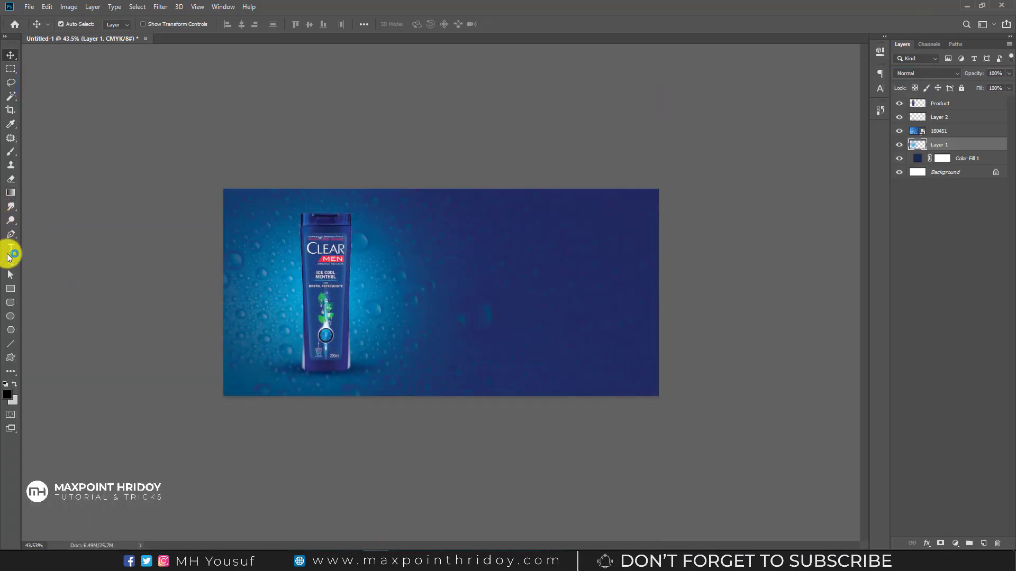
Add a 2X text layer right of the bottle at 55 pt
{"action": "left_click", "coordinate": [10, 249]}
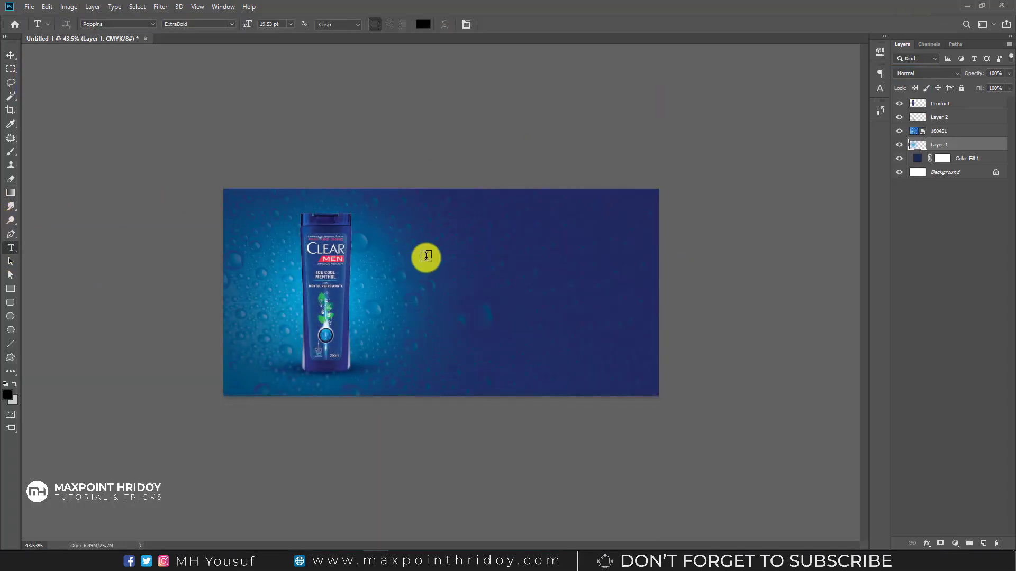
{"action": "left_click", "coordinate": [465, 259]}
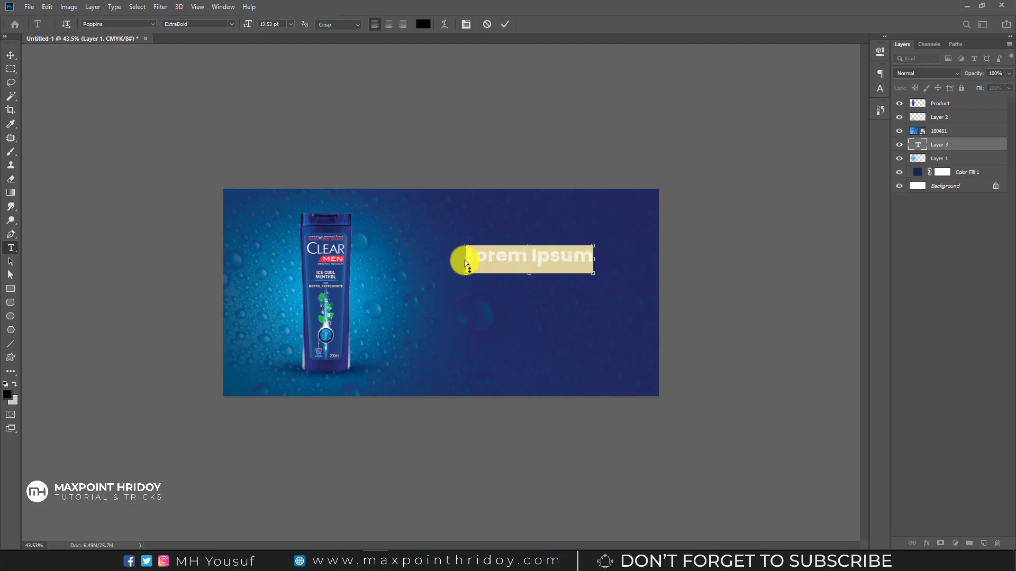
{"action": "type", "text": "20"}
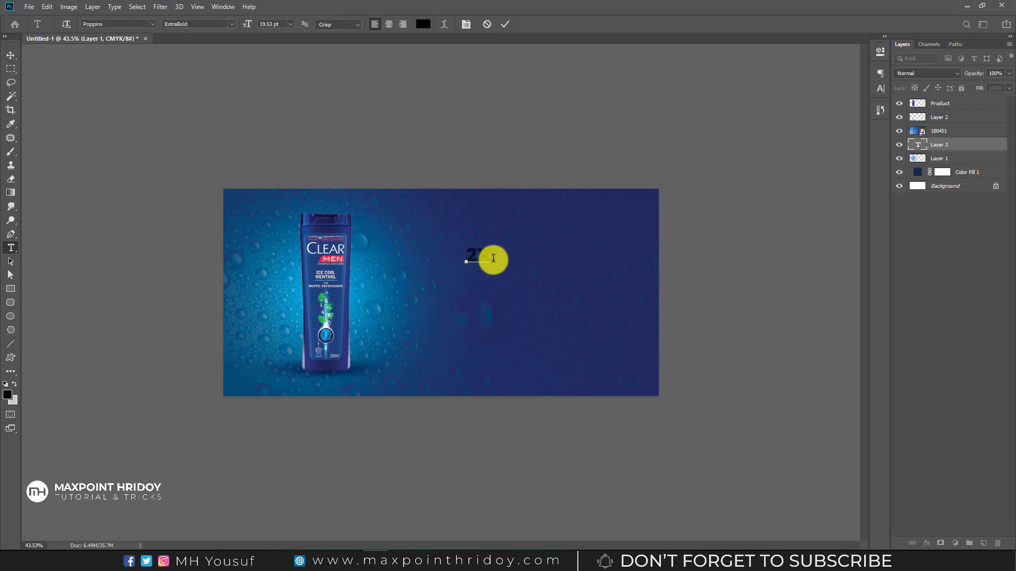
{"action": "type", "text": "X"}
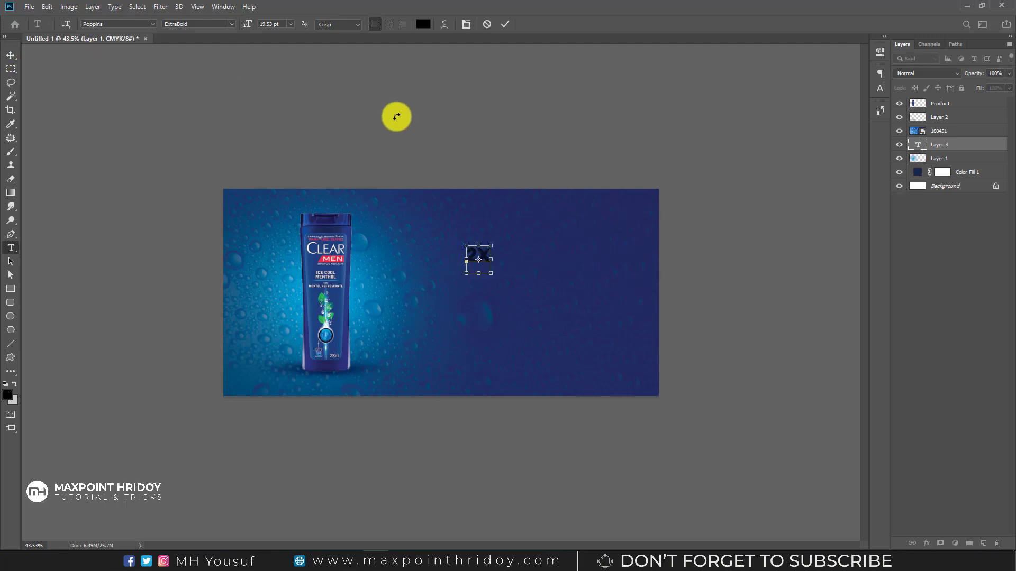
{"action": "key", "text": "ctrl+a"}
{"action": "left_click", "coordinate": [278, 24]}
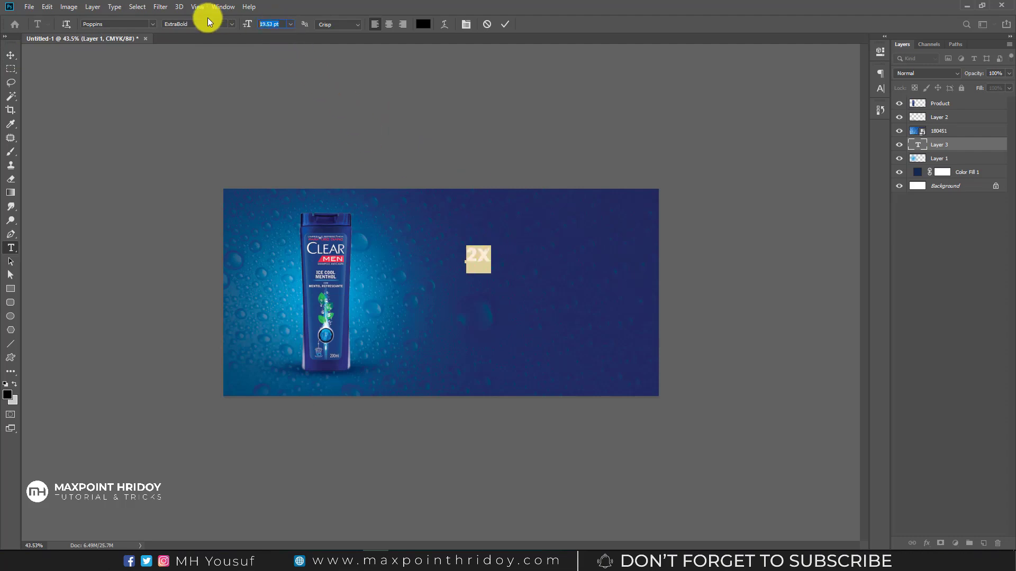
{"action": "type", "text": "55"}
{"action": "key", "text": "Return"}
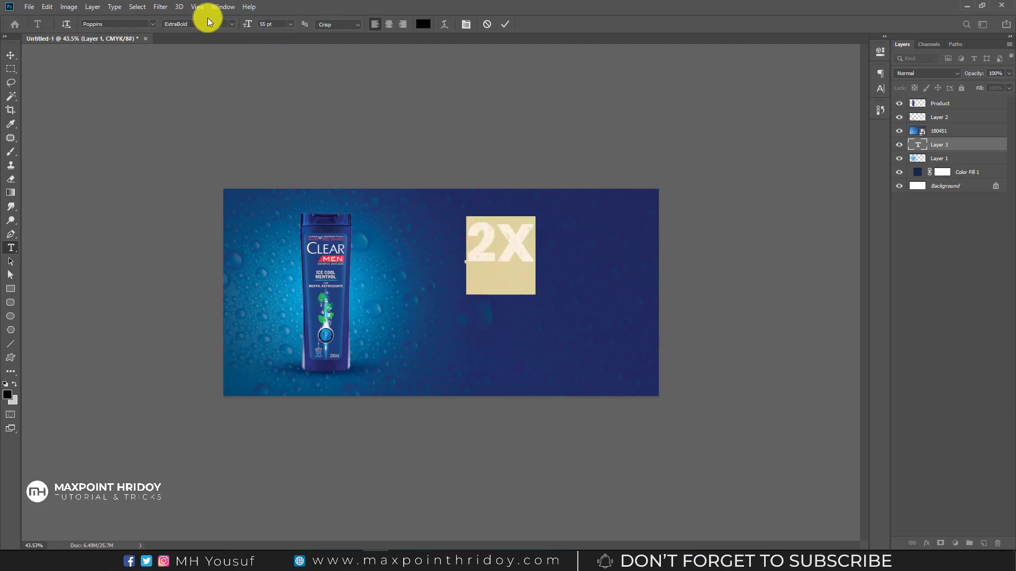
Colour the 2X text bright cyan and commit it
{"action": "left_click", "coordinate": [423, 25]}
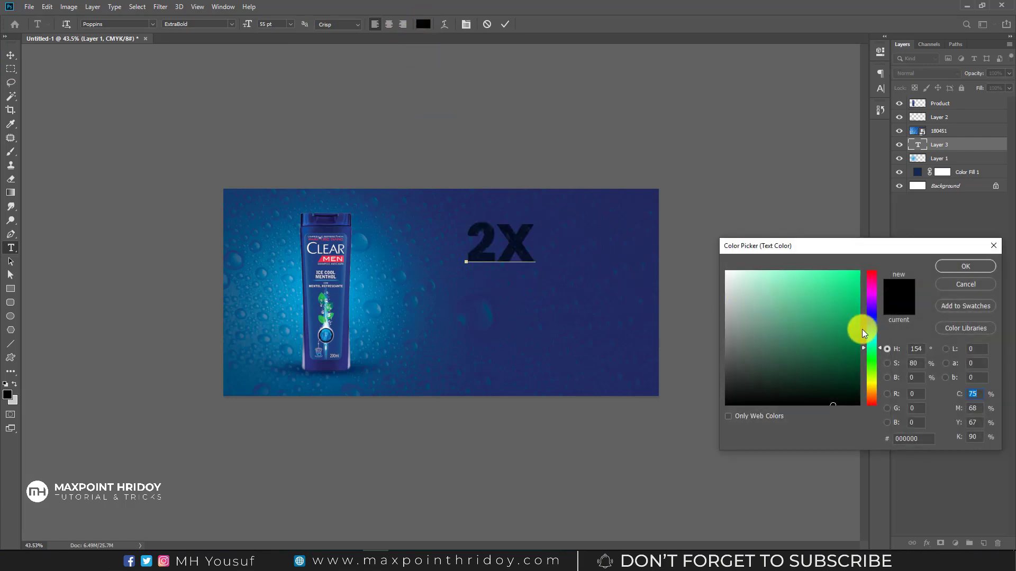
{"action": "left_click_drag", "start_coordinate": [865, 347], "coordinate": [866, 332]}
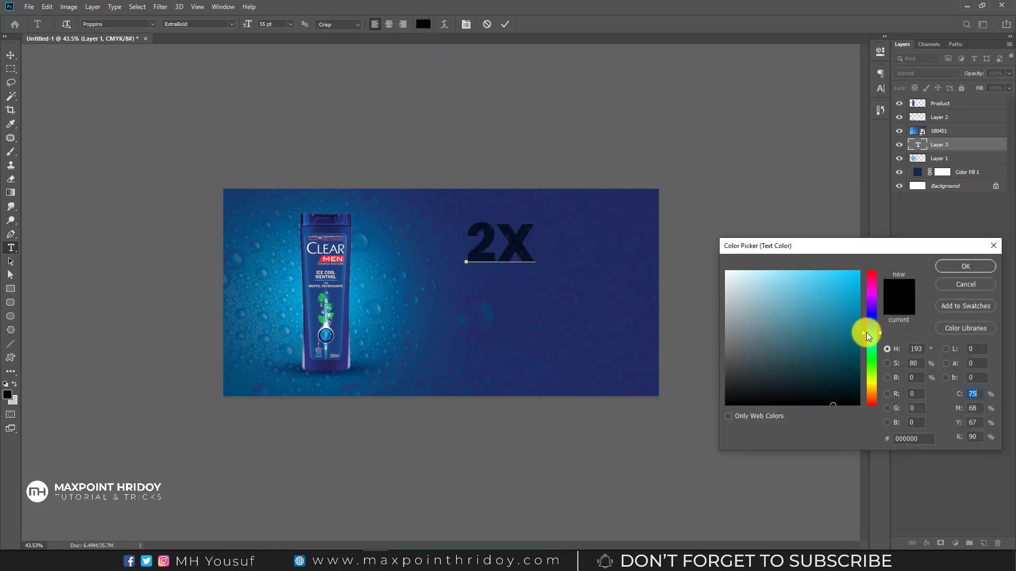
{"action": "left_click", "coordinate": [860, 270]}
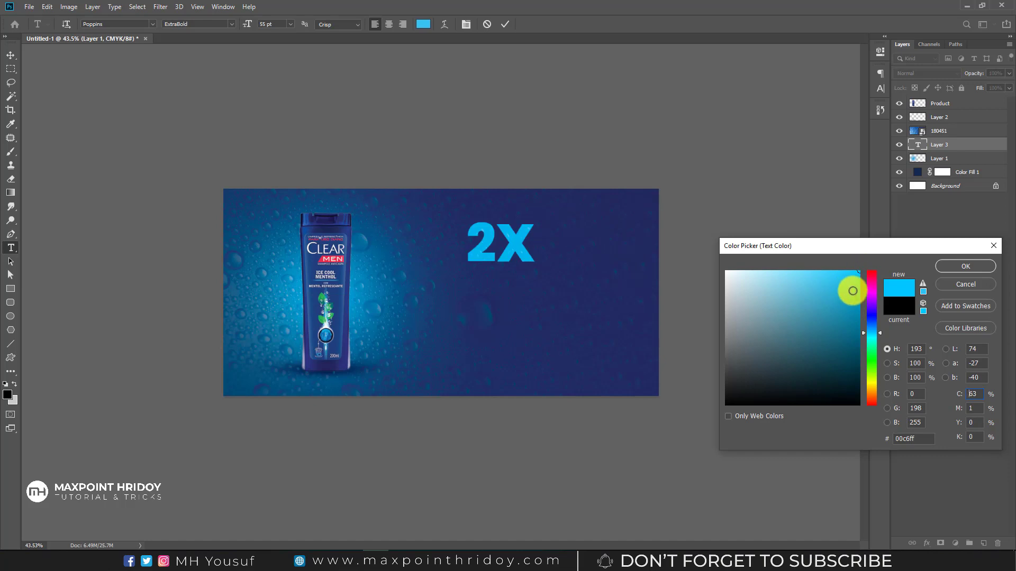
{"action": "left_click", "coordinate": [860, 279]}
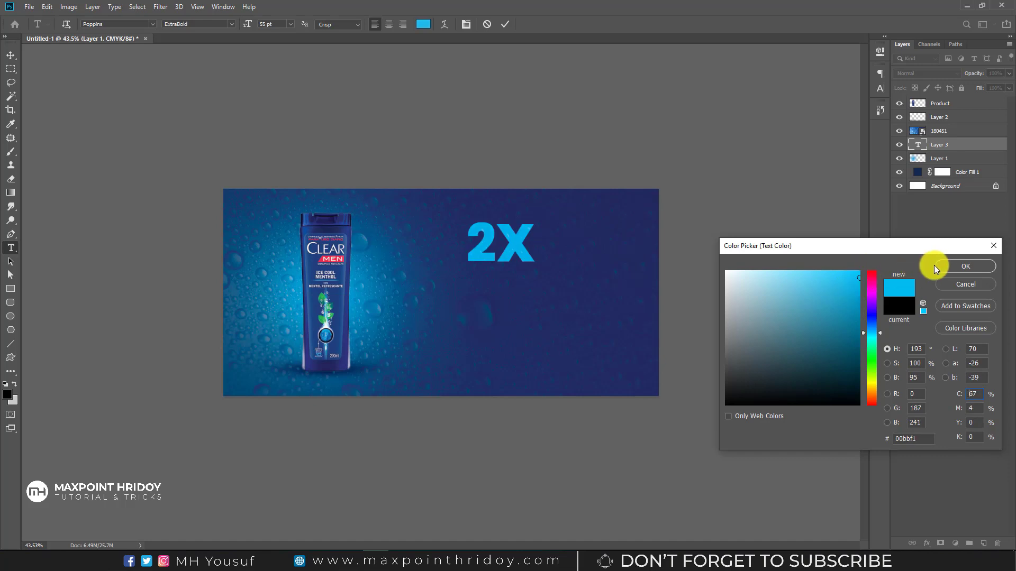
{"action": "left_click", "coordinate": [951, 266]}
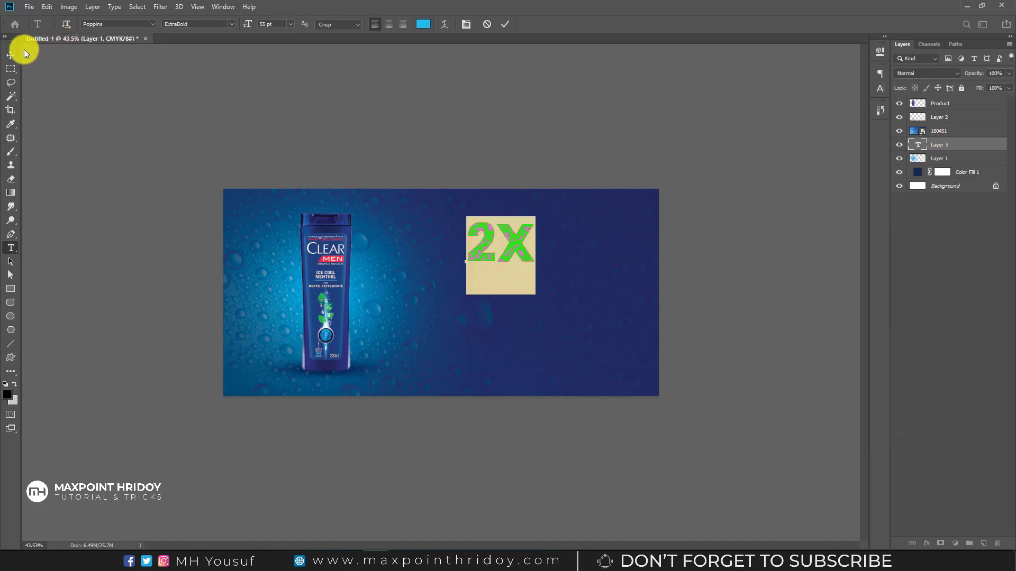
{"action": "left_click", "coordinate": [11, 55]}
Stack the 2X layer above Product and shift it left and down toward the bottle
{"action": "left_click_drag", "start_coordinate": [955, 148], "coordinate": [942, 101]}
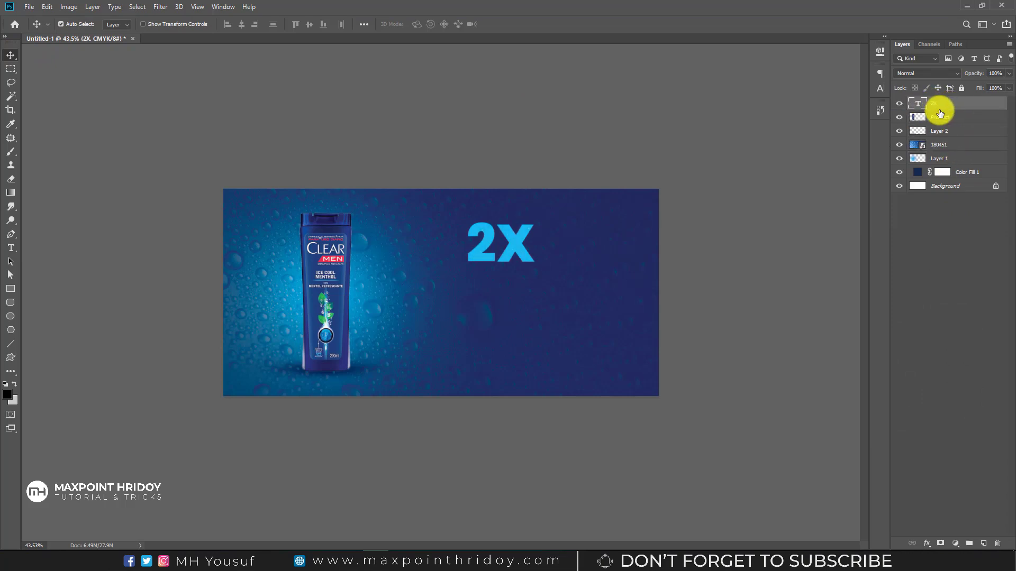
{"action": "left_click_drag", "start_coordinate": [520, 245], "coordinate": [486, 258]}
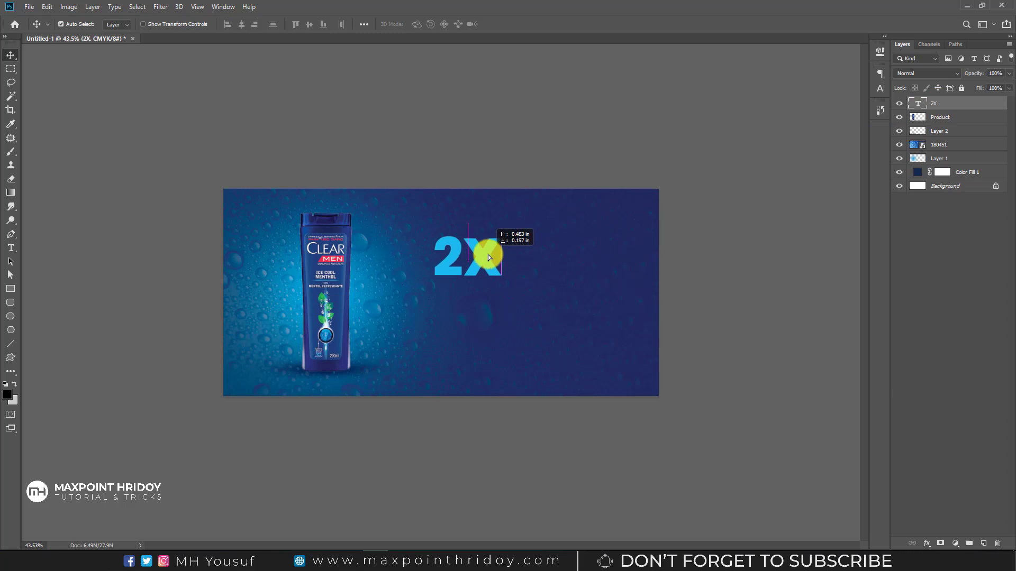
{"action": "left_click", "coordinate": [962, 6]}
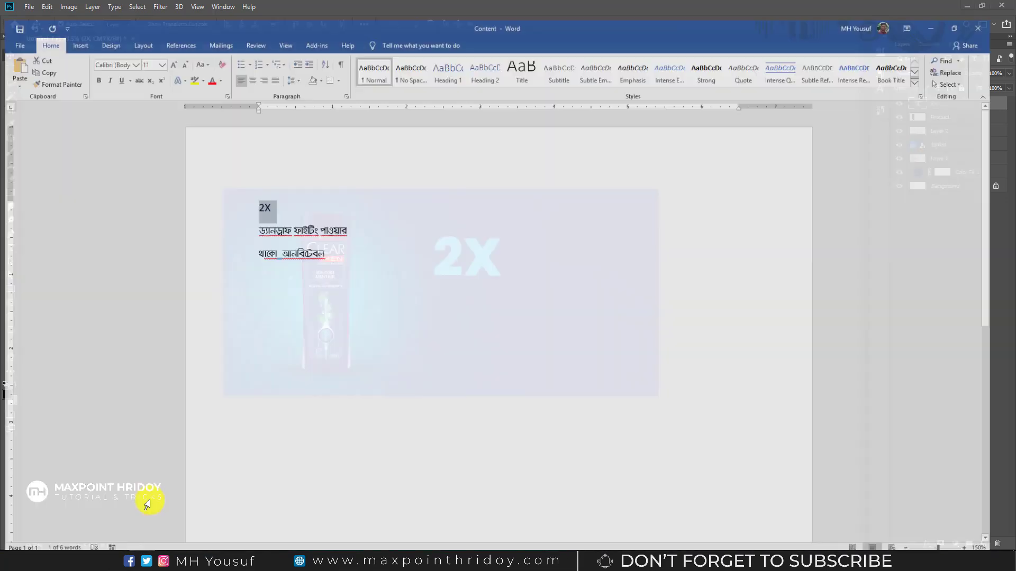
{"action": "left_click", "coordinate": [958, 7]}
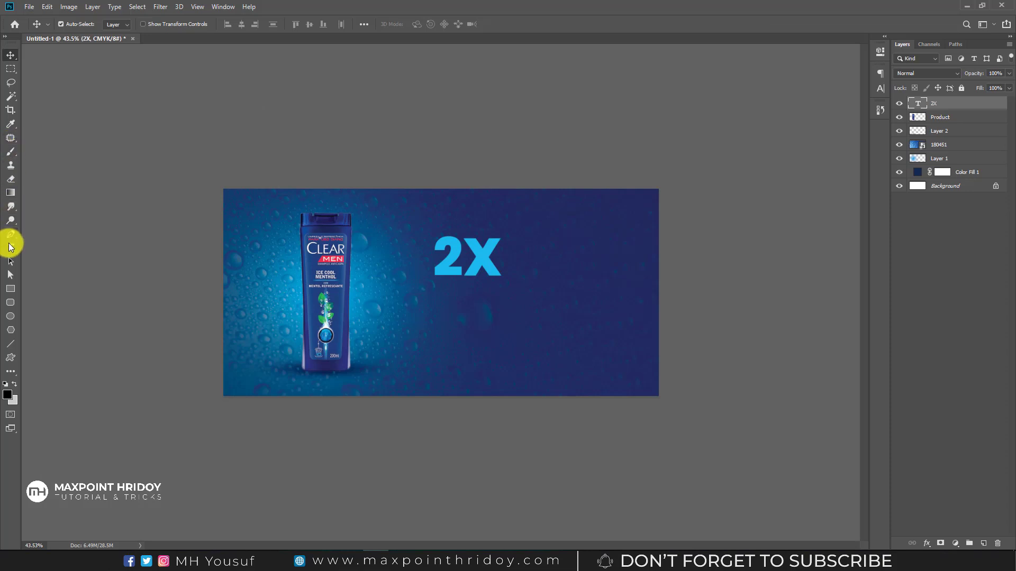
{"action": "left_click", "coordinate": [11, 248]}
Paste 'ড্যানড্রাফ ফাইটিং পাওয়ার' below the 2X in KongshoMJ Bold 46 pt, moved left
{"action": "left_click", "coordinate": [458, 324]}
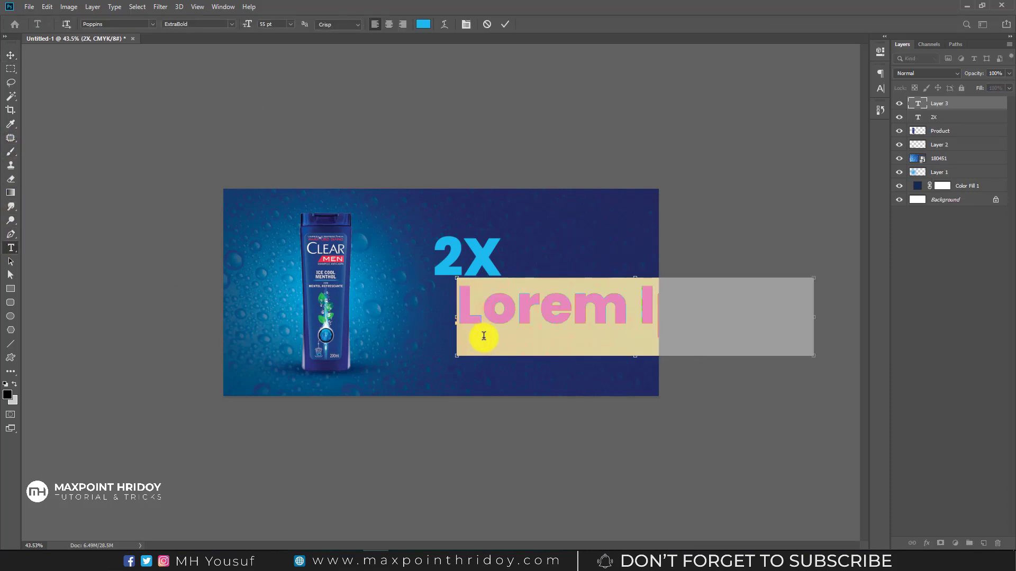
{"action": "key", "text": "ctrl+v"}
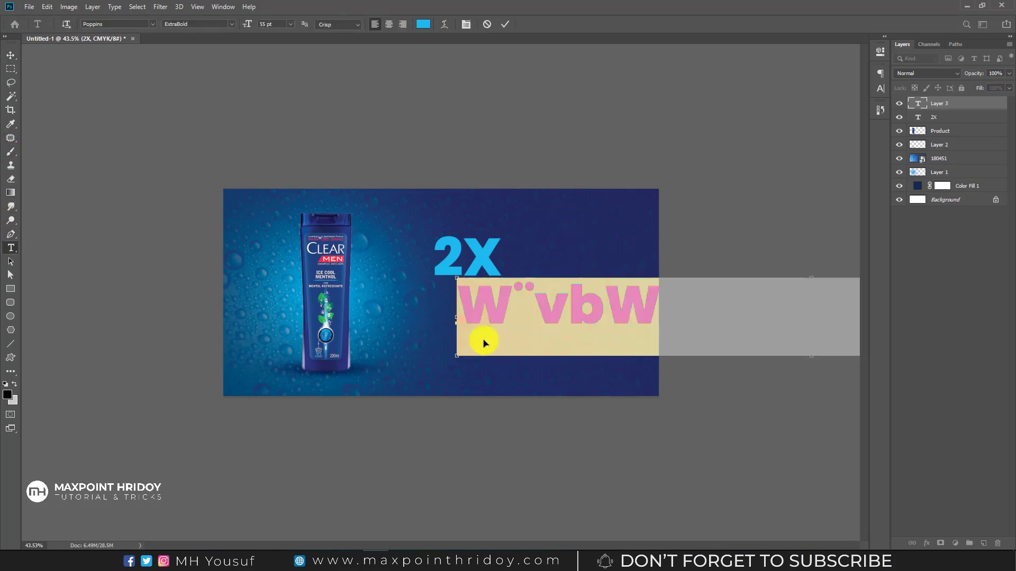
{"action": "key", "text": "ctrl+a"}
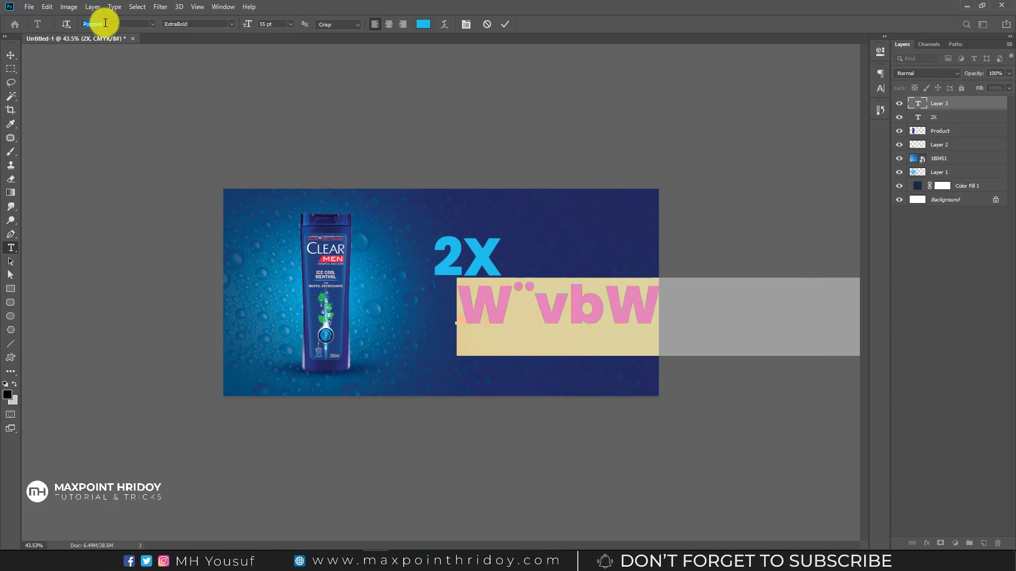
{"action": "type", "text": "kon"}
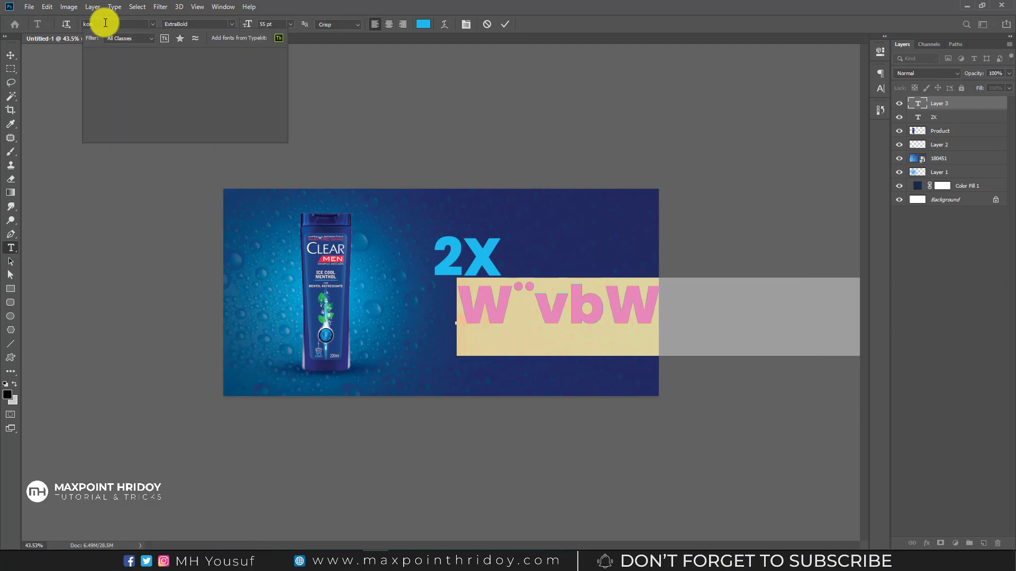
{"action": "left_click", "coordinate": [129, 116]}
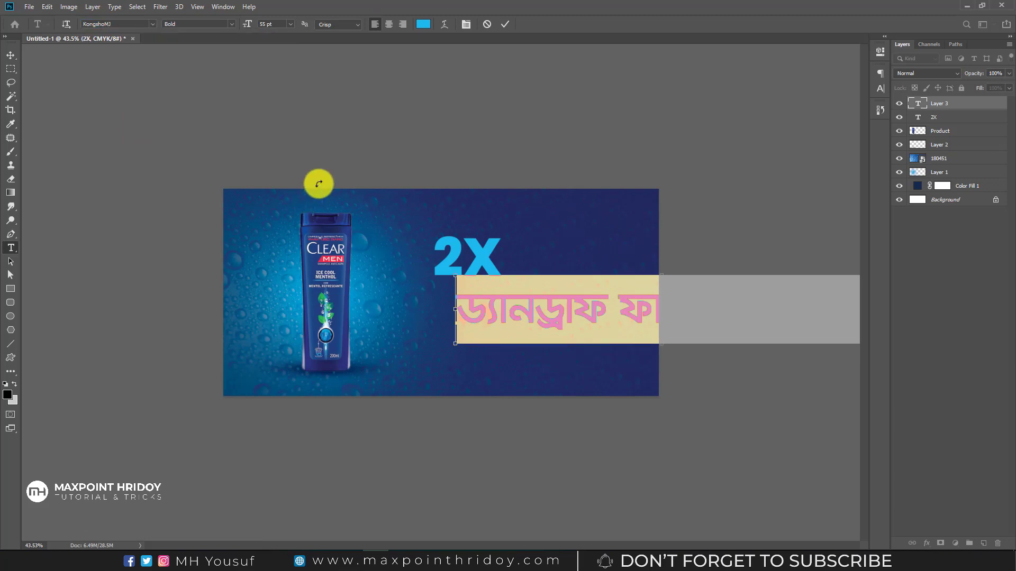
{"action": "key", "text": "ctrl+shift+comma"}
{"action": "key", "text": "ctrl+shift+comma"}
{"action": "key", "text": "ctrl+shift+comma"}
{"action": "key", "text": "ctrl+shift+comma"}
{"action": "key", "text": "ctrl+shift+comma"}
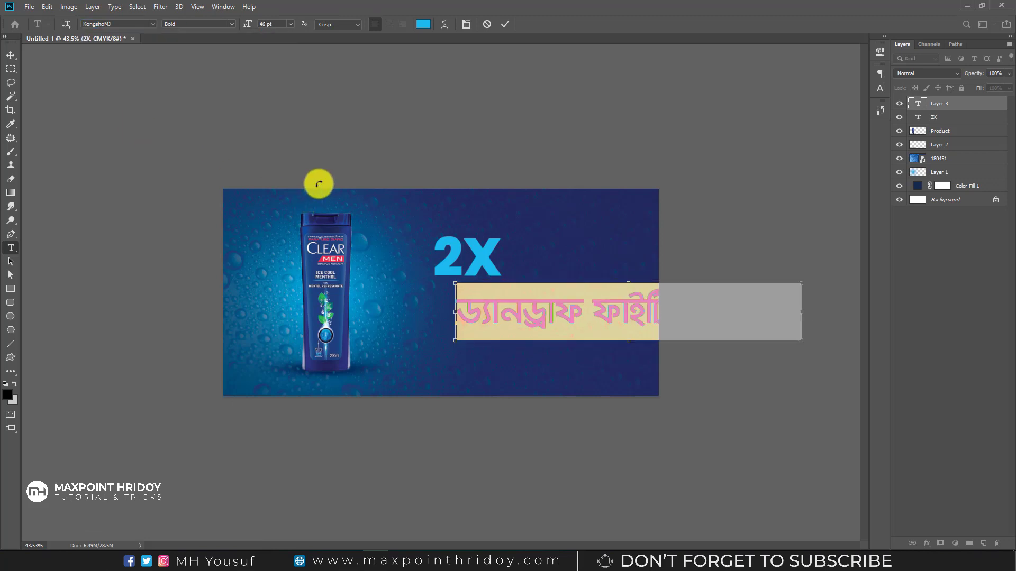
{"action": "left_click", "coordinate": [10, 55]}
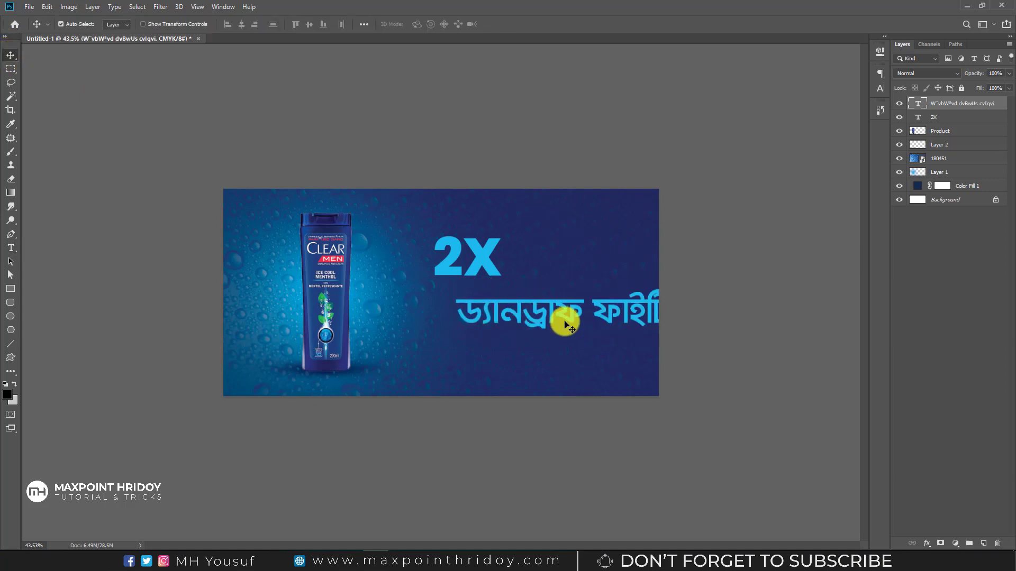
{"action": "left_click_drag", "start_coordinate": [545, 312], "coordinate": [401, 307]}
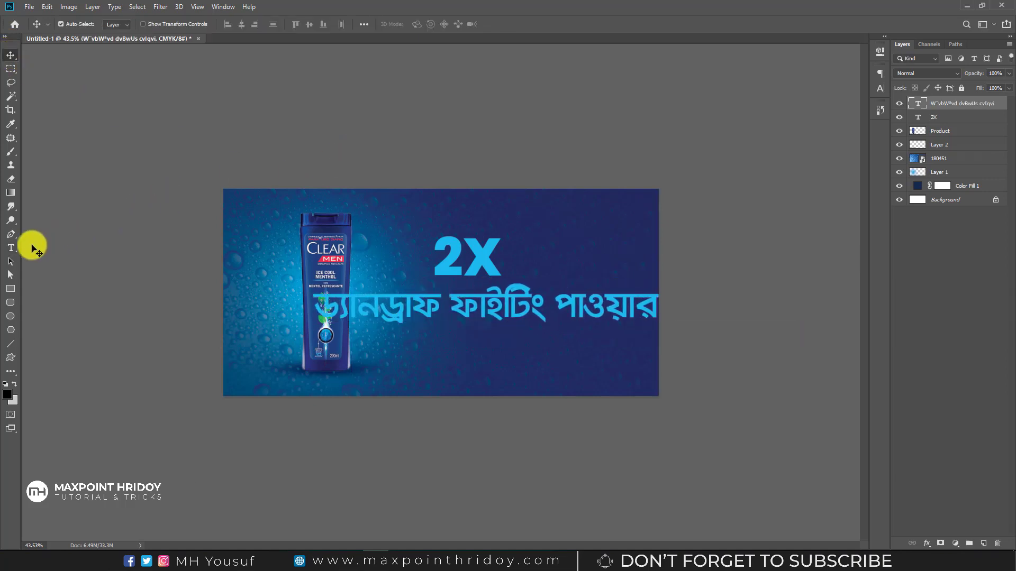
Break the Bengali headline before পাওয়ার so it spans two lines
{"action": "left_click", "coordinate": [11, 248]}
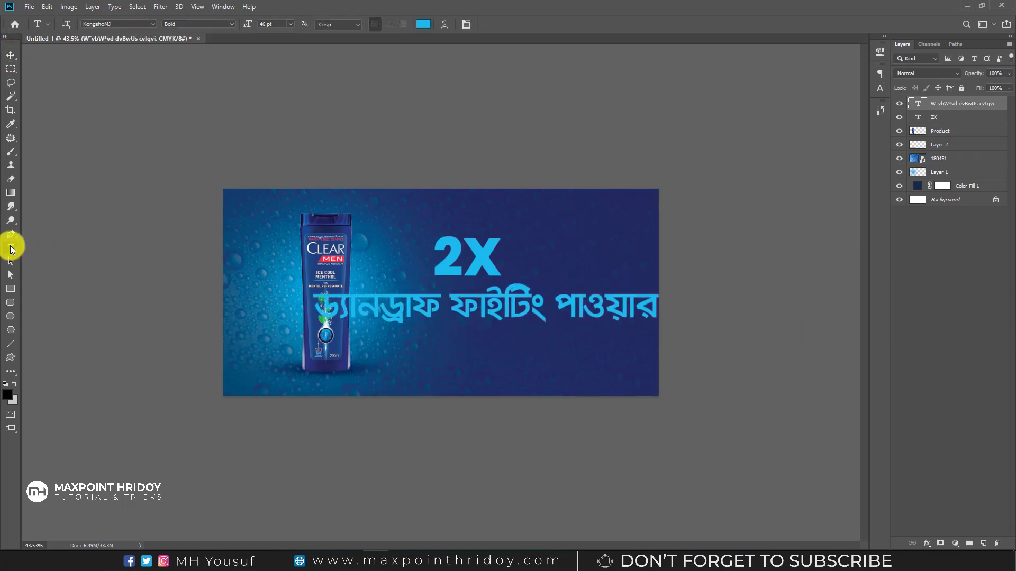
{"action": "left_click", "coordinate": [556, 307]}
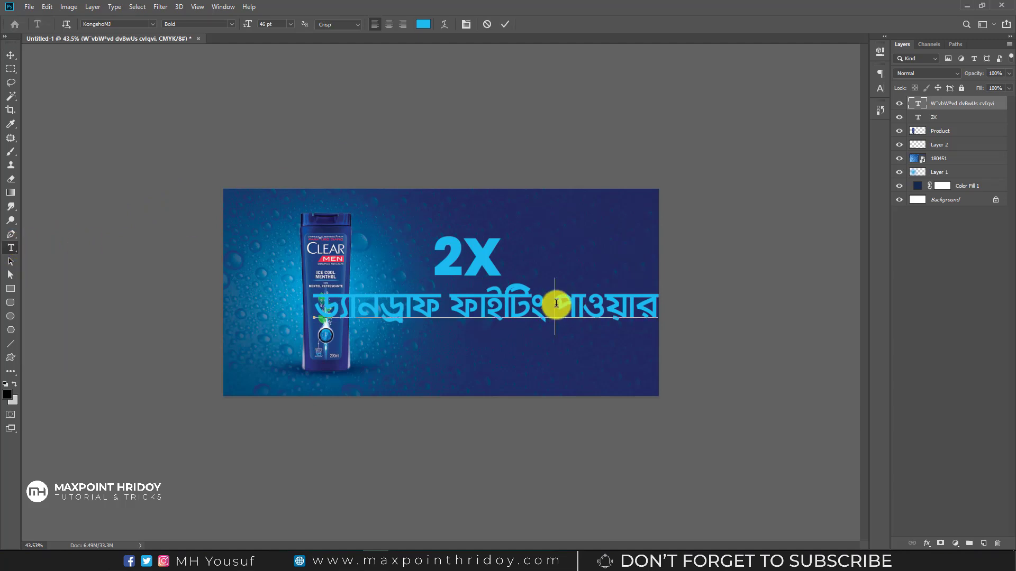
{"action": "key", "text": "Return"}
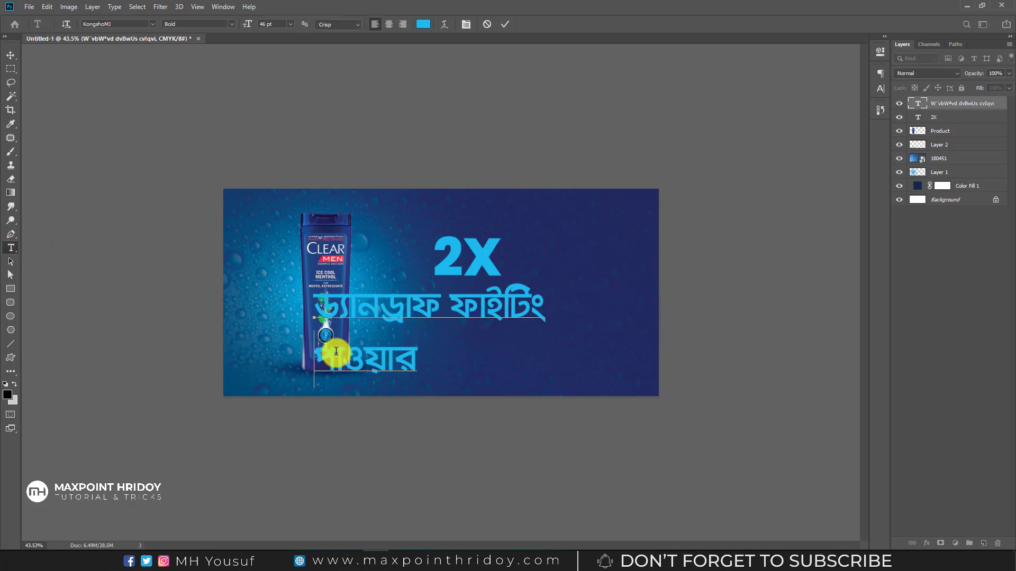
{"action": "left_click_drag", "start_coordinate": [316, 357], "coordinate": [448, 362]}
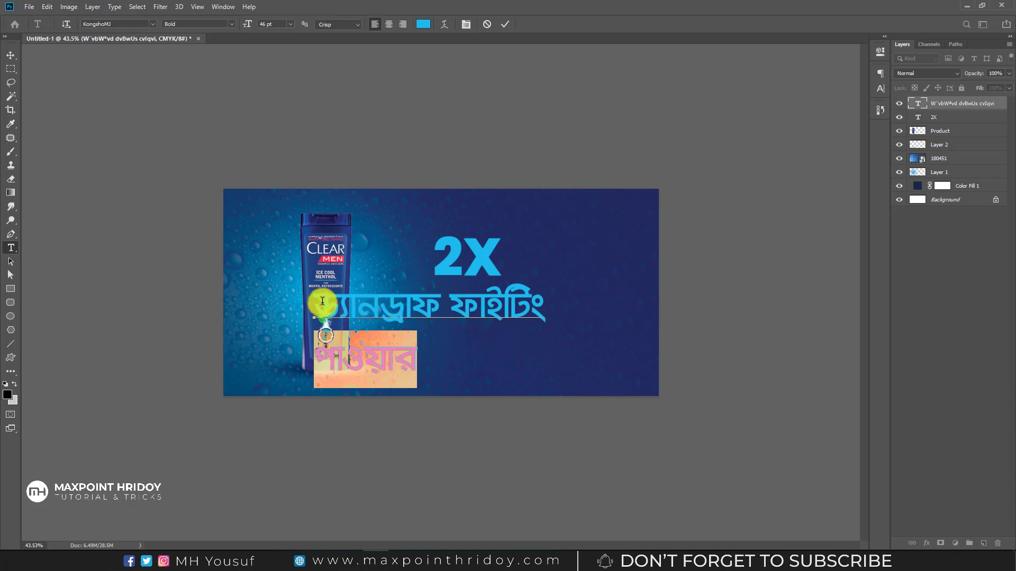
{"action": "left_click_drag", "start_coordinate": [315, 302], "coordinate": [548, 302]}
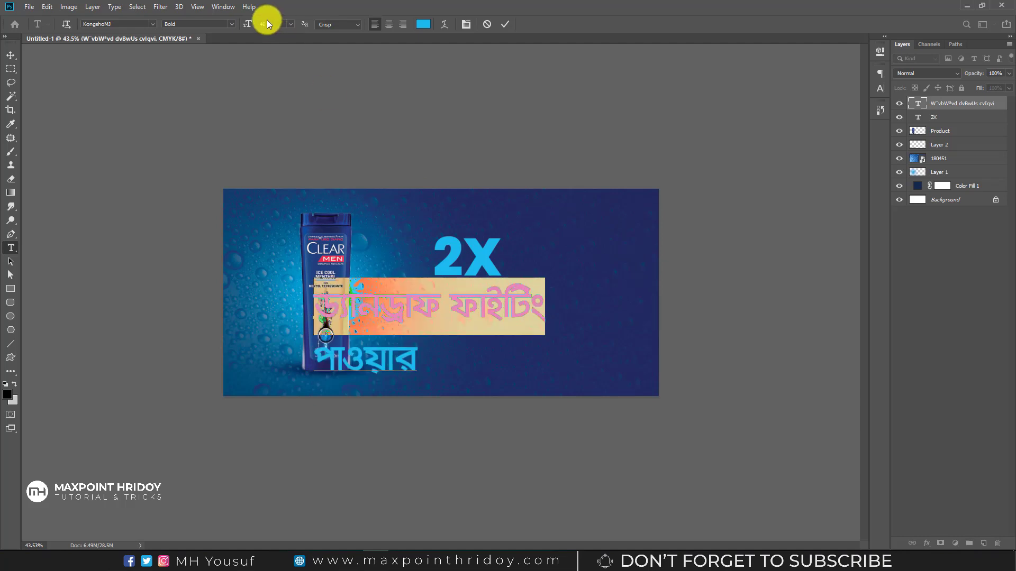
Reselect the first line ড্যানড্রাফ ফাইটিং and shrink it to 21 pt
{"action": "scroll", "coordinate": [273, 25], "scroll_direction": "down", "scroll_amount": 3}
{"action": "scroll", "coordinate": [272, 29], "scroll_direction": "down", "scroll_amount": 3}
{"action": "scroll", "coordinate": [272, 30], "scroll_direction": "down", "scroll_amount": 2}
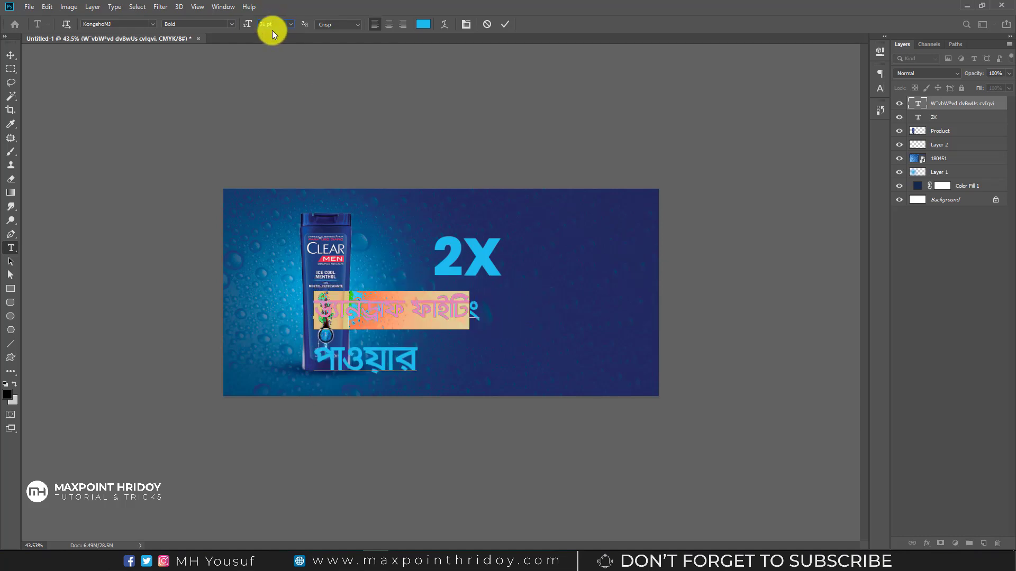
{"action": "scroll", "coordinate": [272, 30], "scroll_direction": "down", "scroll_amount": 2}
{"action": "scroll", "coordinate": [272, 30], "scroll_direction": "down", "scroll_amount": 2}
{"action": "scroll", "coordinate": [271, 30], "scroll_direction": "down", "scroll_amount": 2}
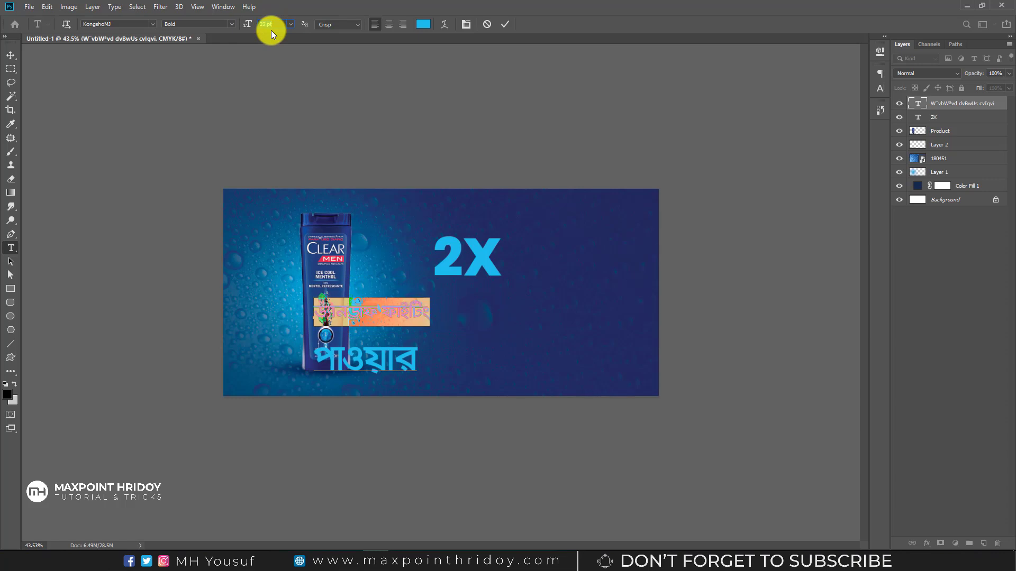
{"action": "left_click", "coordinate": [342, 316]}
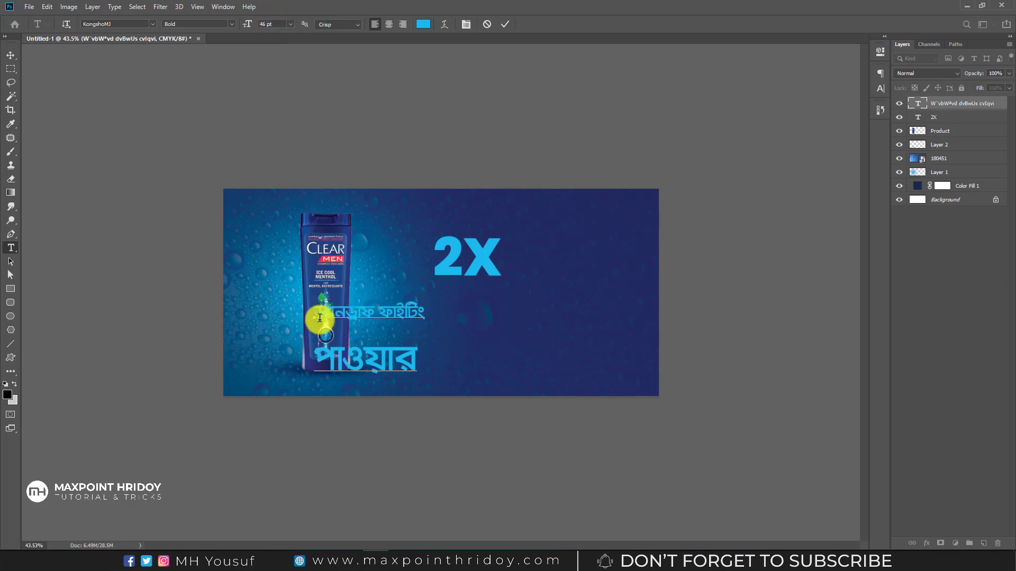
{"action": "left_click_drag", "start_coordinate": [314, 316], "coordinate": [447, 318]}
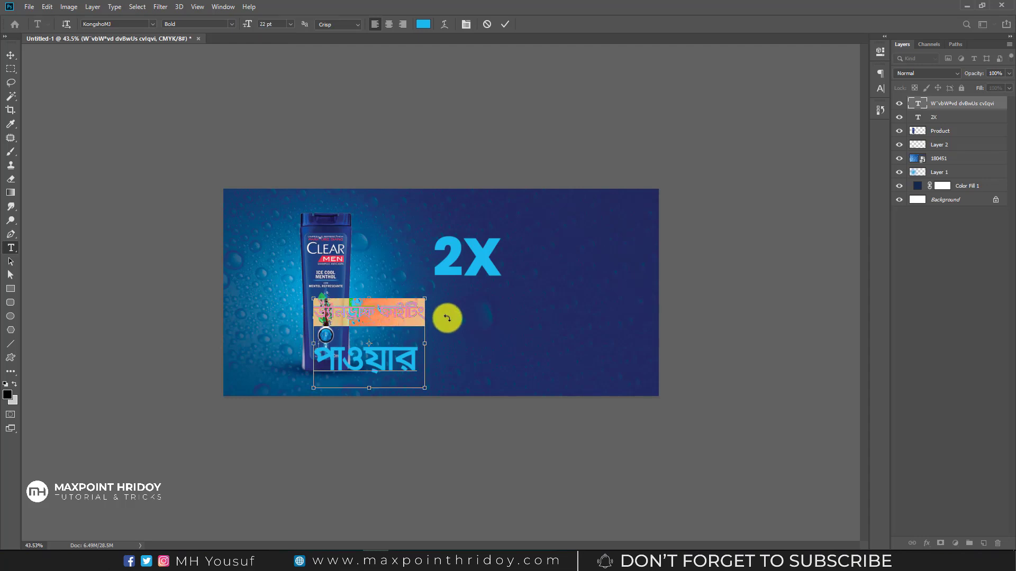
{"action": "key", "text": "ctrl+shift+comma"}
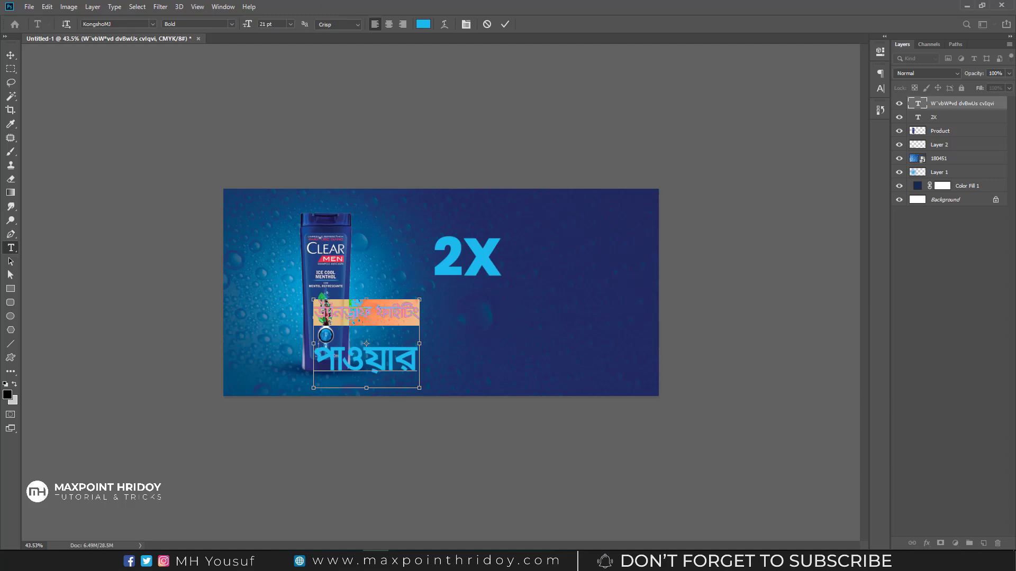
{"action": "key", "text": "ctrl+a"}
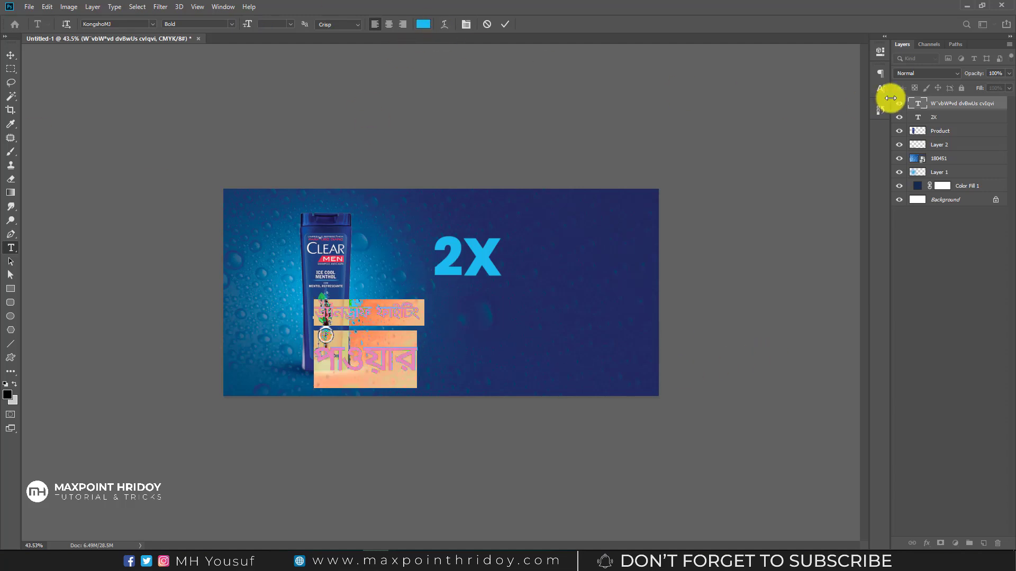
Set the Bengali headline's leading to 31 pt and move it beside the 2X
{"action": "left_click", "coordinate": [882, 89]}
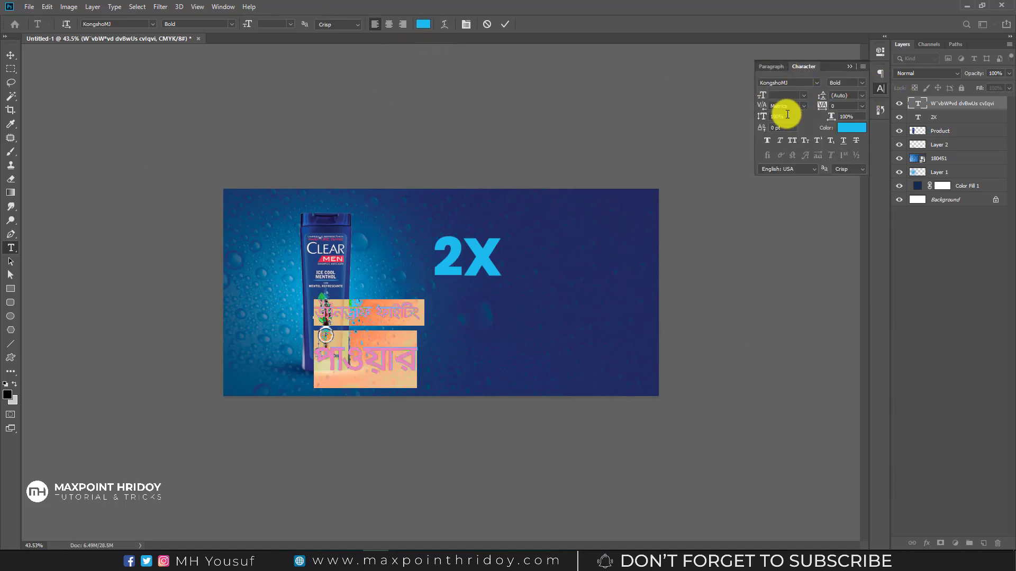
{"action": "left_click", "coordinate": [218, 7]}
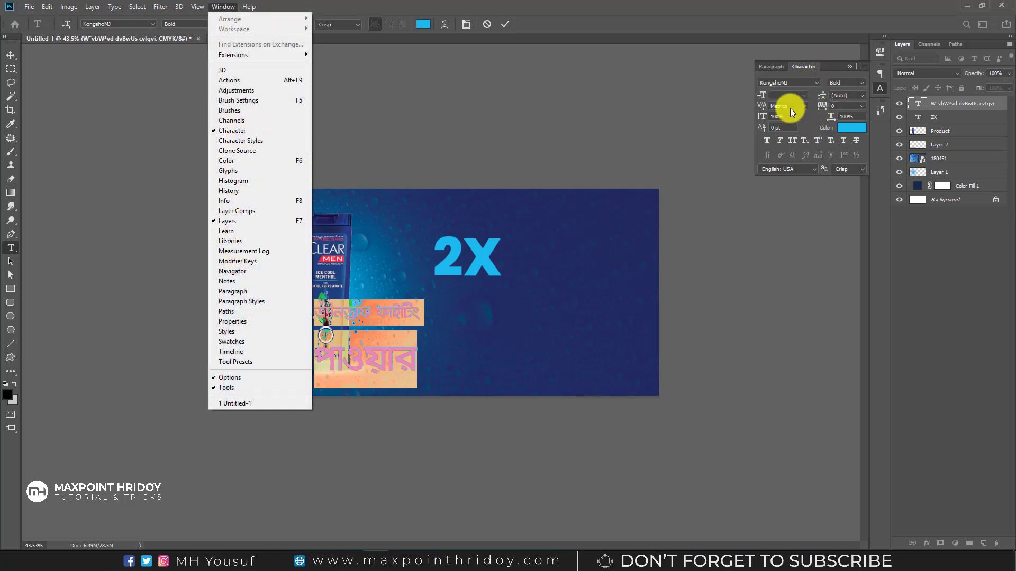
{"action": "left_click", "coordinate": [862, 97]}
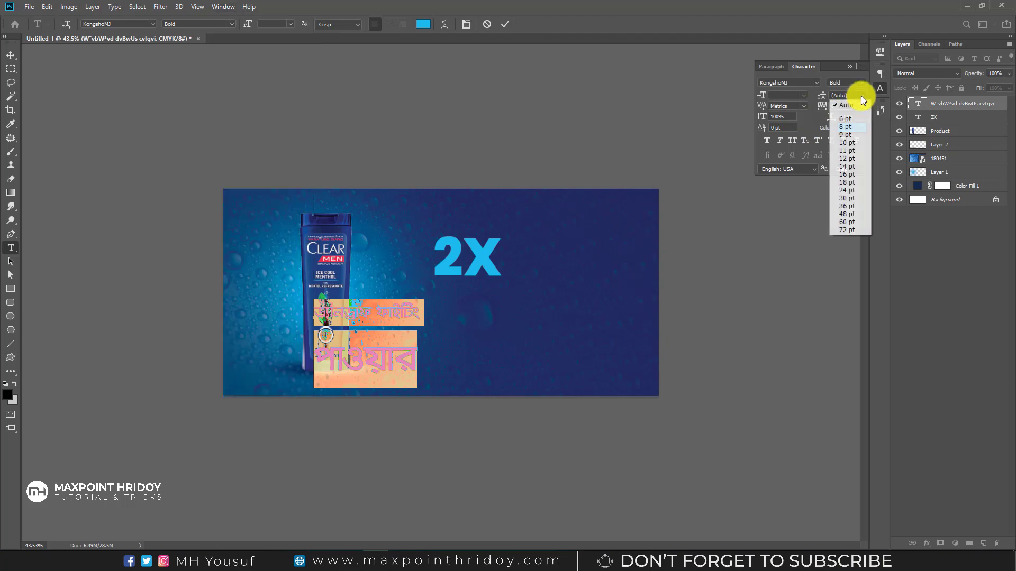
{"action": "left_click", "coordinate": [847, 174]}
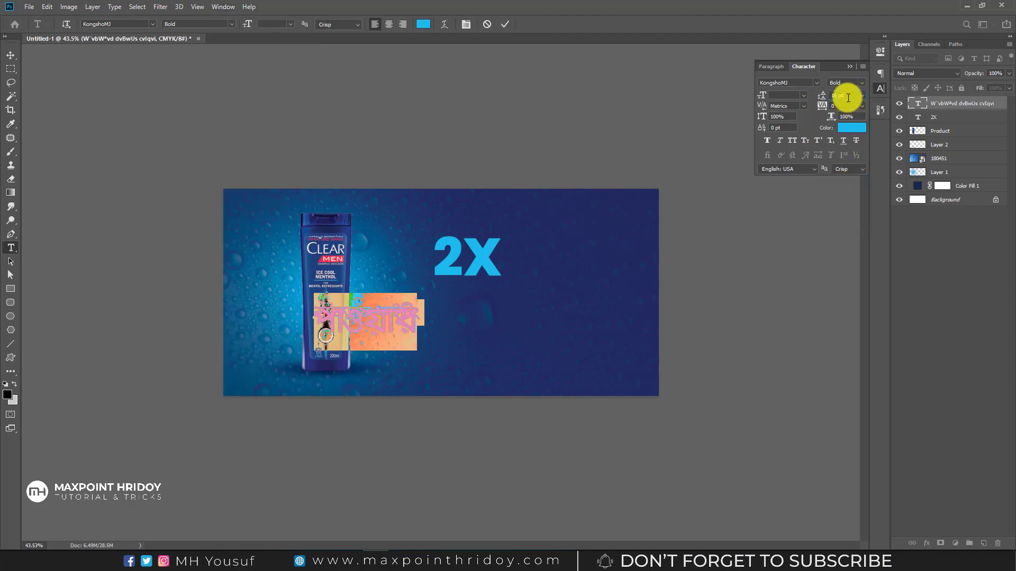
{"action": "scroll", "coordinate": [848, 98], "scroll_direction": "up", "scroll_amount": 5}
{"action": "scroll", "coordinate": [848, 98], "scroll_direction": "up", "scroll_amount": 5}
{"action": "scroll", "coordinate": [848, 98], "scroll_direction": "up", "scroll_amount": 5}
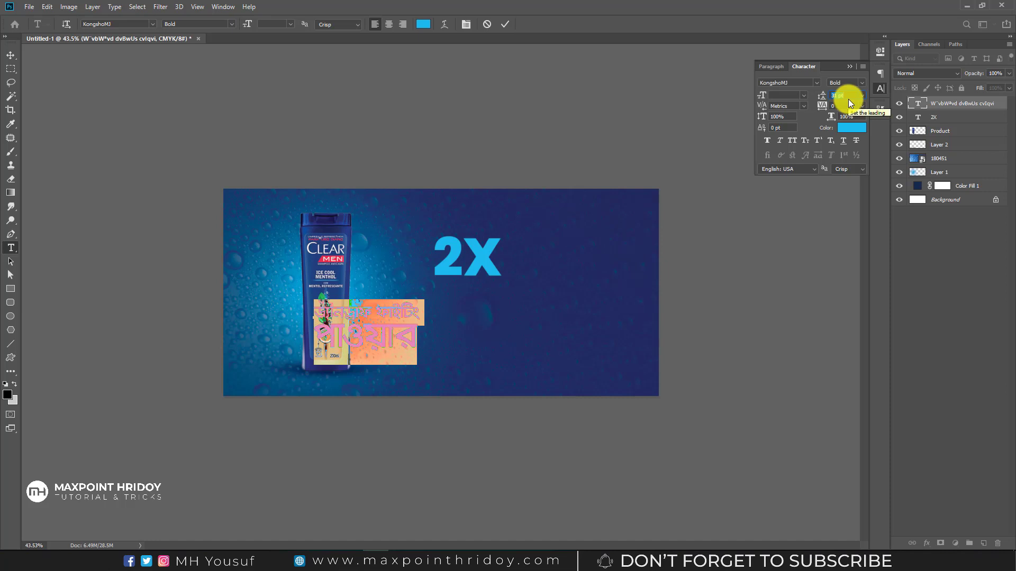
{"action": "left_click", "coordinate": [11, 55]}
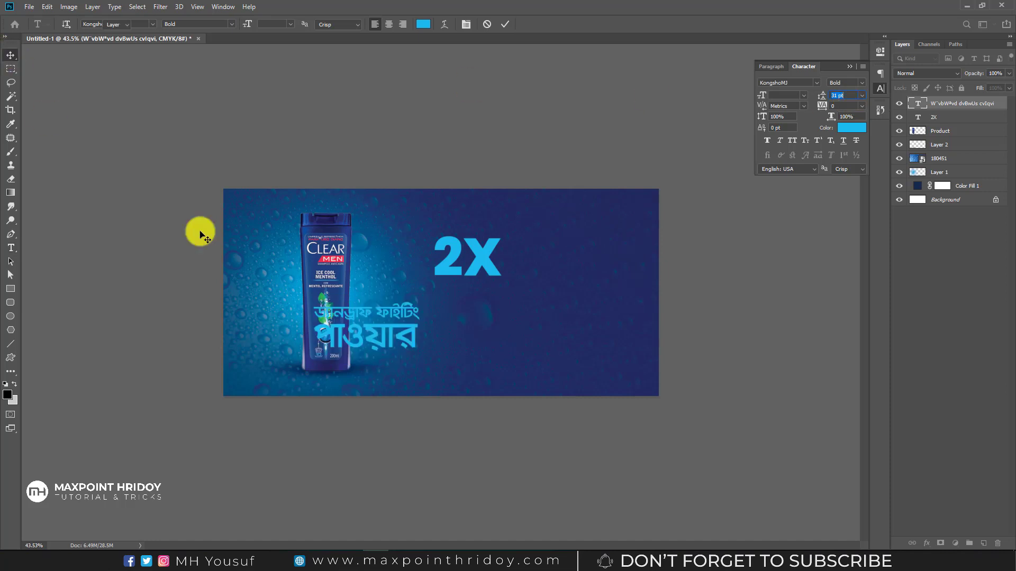
{"action": "left_click_drag", "start_coordinate": [379, 319], "coordinate": [572, 247]}
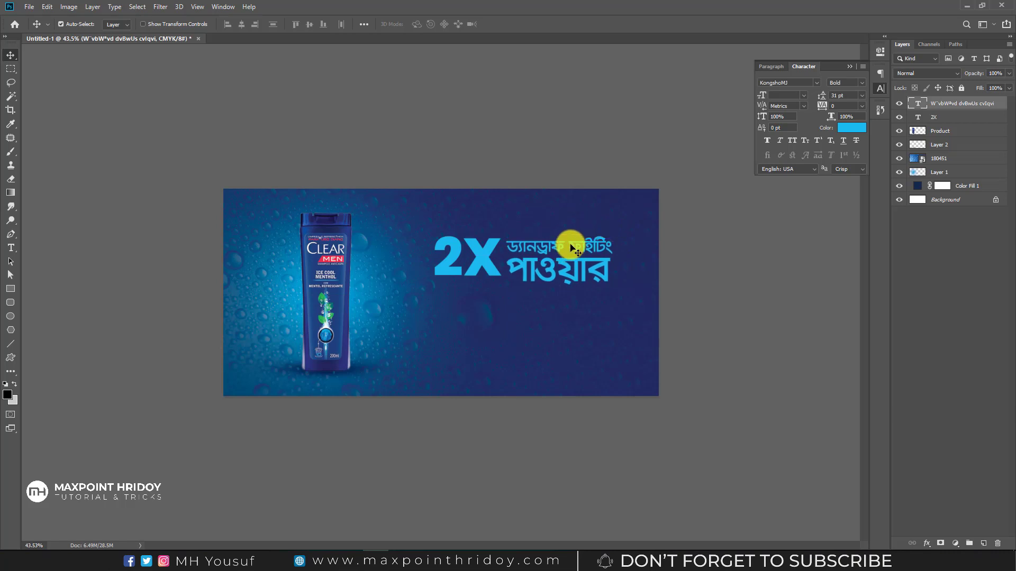
Scale the Bengali headline to about 92% and nudge it closer to the 2X
{"action": "left_click_drag", "start_coordinate": [571, 246], "coordinate": [571, 246]}
{"action": "key", "text": "Up"}
{"action": "key", "text": "Up"}
{"action": "key", "text": "Up"}
{"action": "key", "text": "Up"}
{"action": "key", "text": "Up"}
{"action": "key", "text": "Up"}
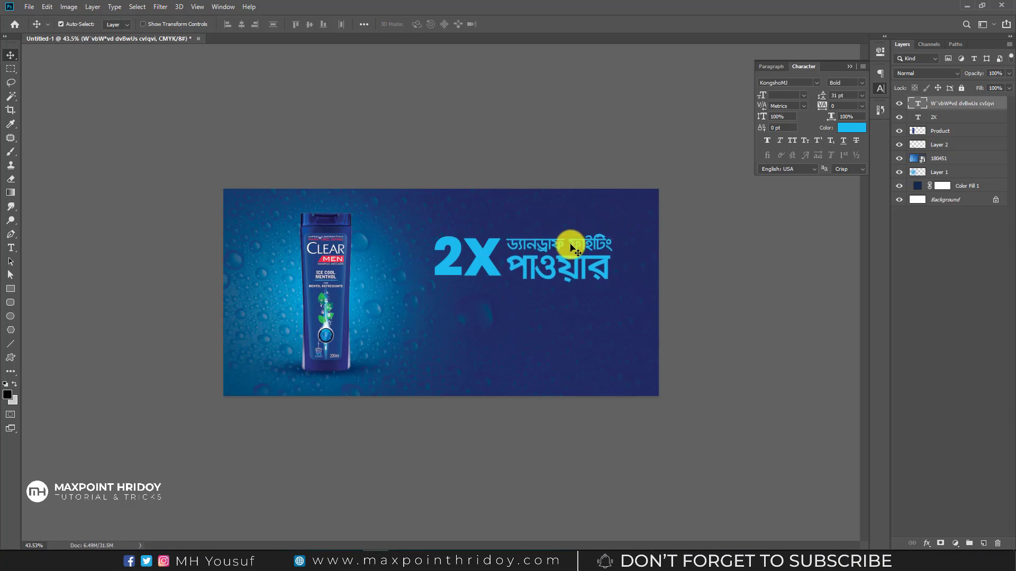
{"action": "key", "text": "ctrl+t"}
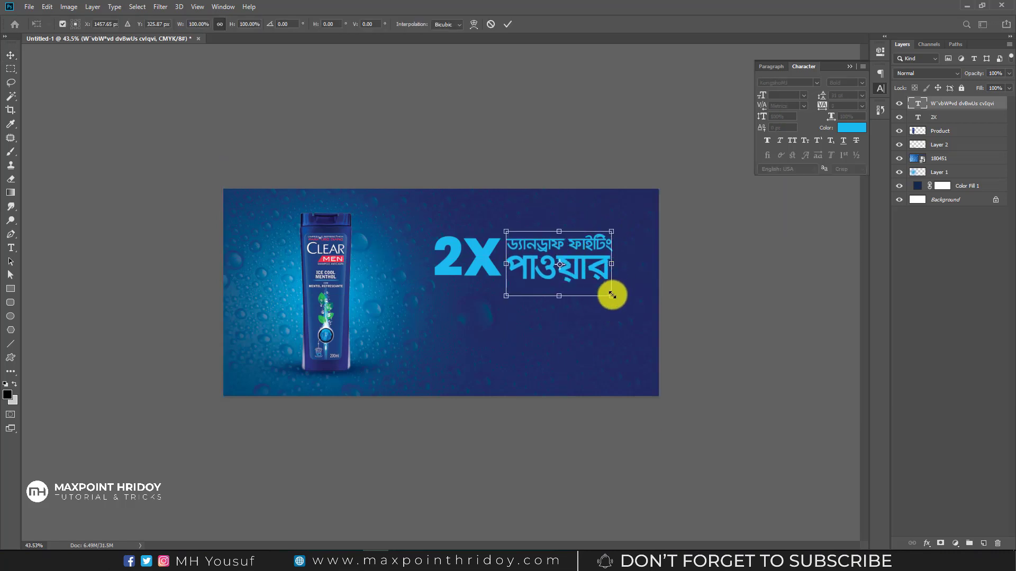
{"action": "left_click_drag", "start_coordinate": [610, 294], "coordinate": [602, 288]}
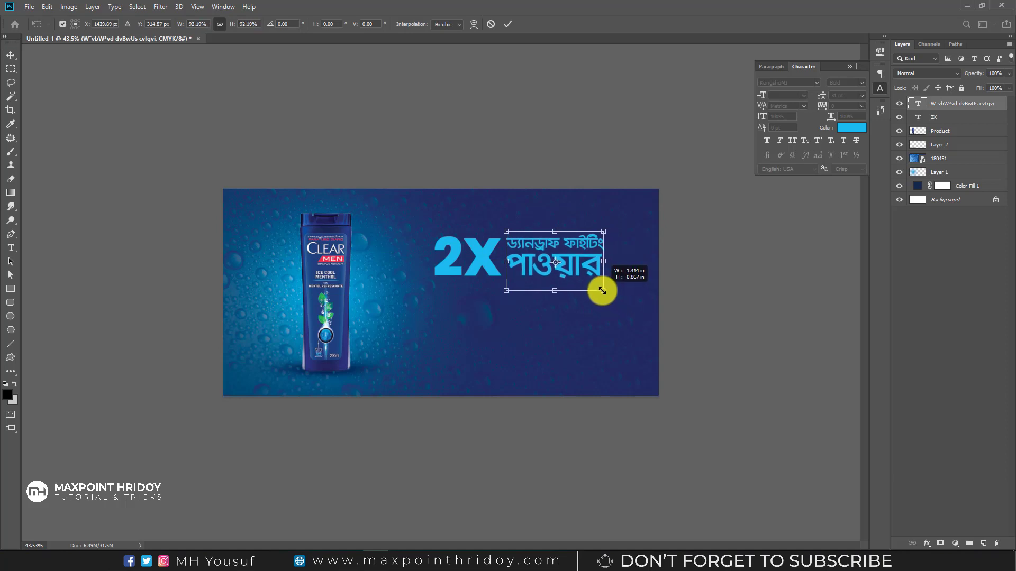
{"action": "key", "text": "Return"}
{"action": "mouse_move", "coordinate": [558, 248]}
{"action": "left_mouse_down"}
{"action": "mouse_move", "coordinate": [516, 247]}
{"action": "mouse_move", "coordinate": [567, 250]}
{"action": "left_mouse_up"}
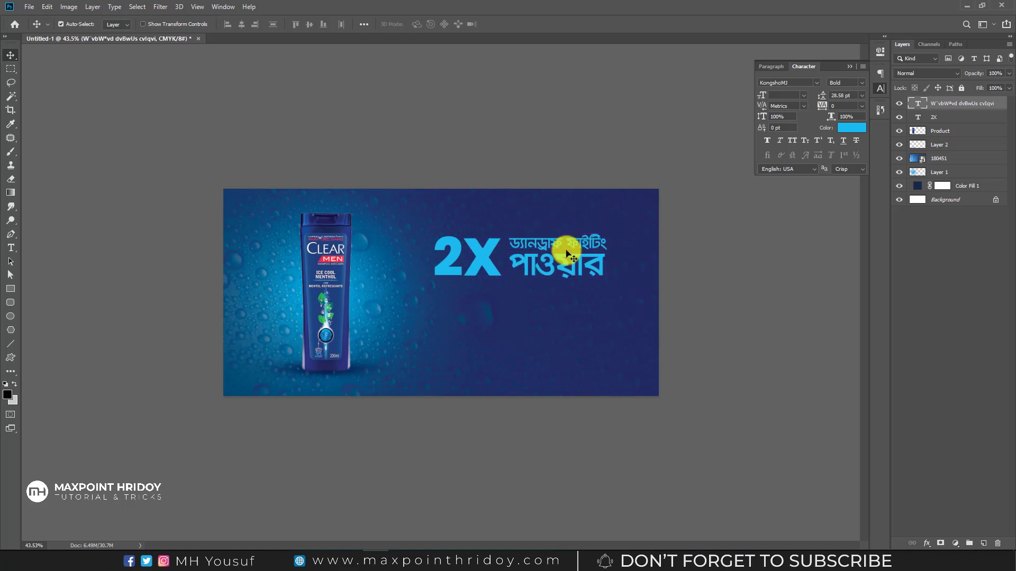
Recolour the headline off-white #f3f3f3 and shift the 2X group slightly right and up
{"action": "left_click", "coordinate": [846, 129]}
{"action": "left_click_drag", "start_coordinate": [768, 316], "coordinate": [720, 277]}
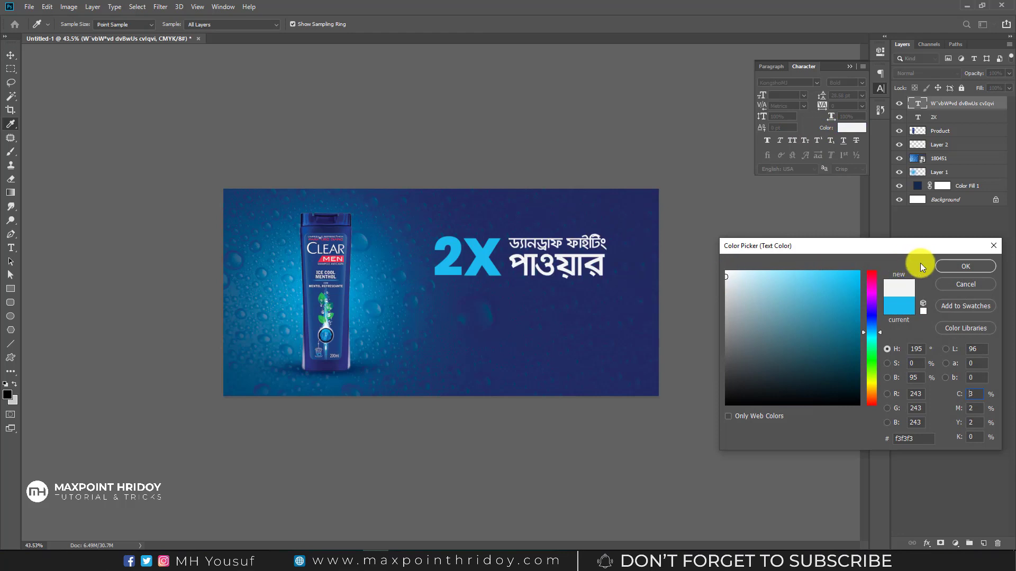
{"action": "left_click", "coordinate": [953, 266]}
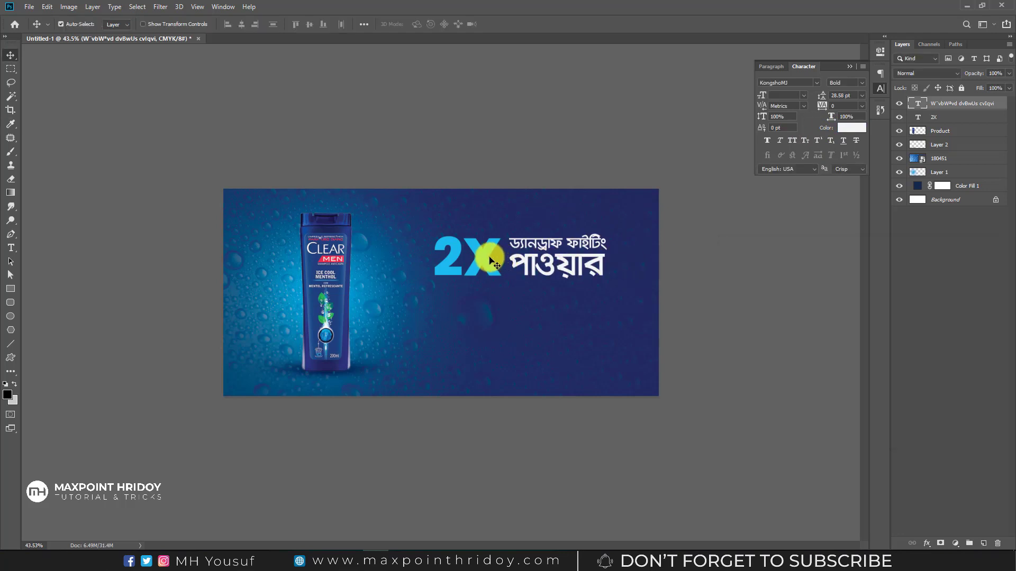
{"action": "left_click_drag", "start_coordinate": [440, 250], "coordinate": [447, 246]}
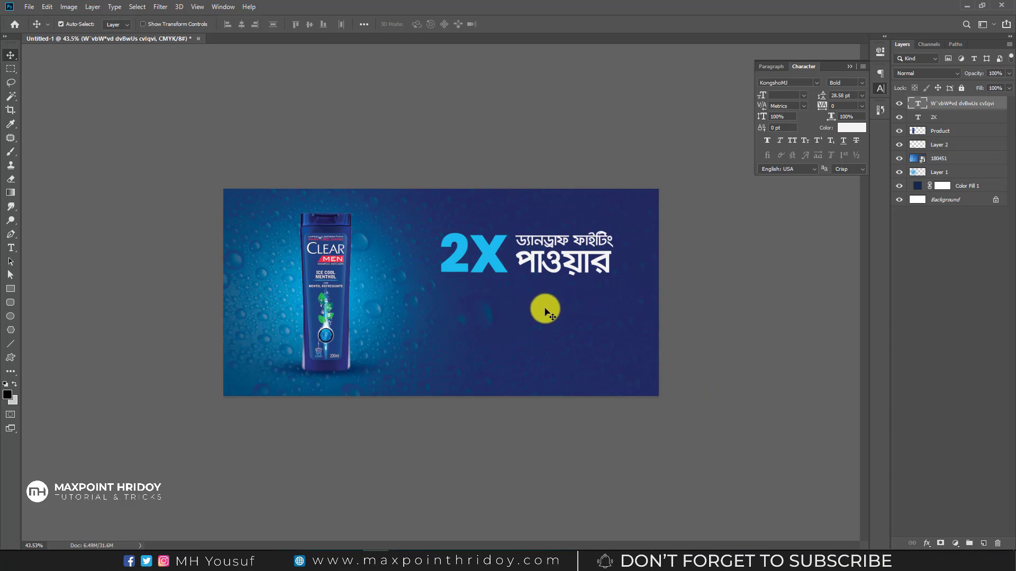
{"action": "left_click", "coordinate": [10, 345]}
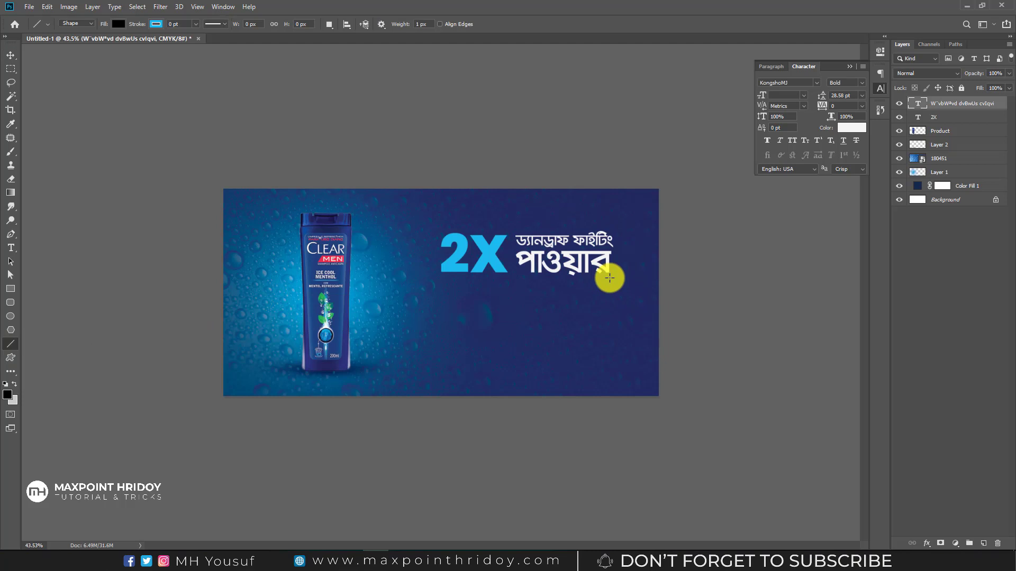
Draw a horizontal line under the headline with 1 pt stroke and 5 px height
{"action": "left_click_drag", "start_coordinate": [609, 278], "coordinate": [440, 278]}
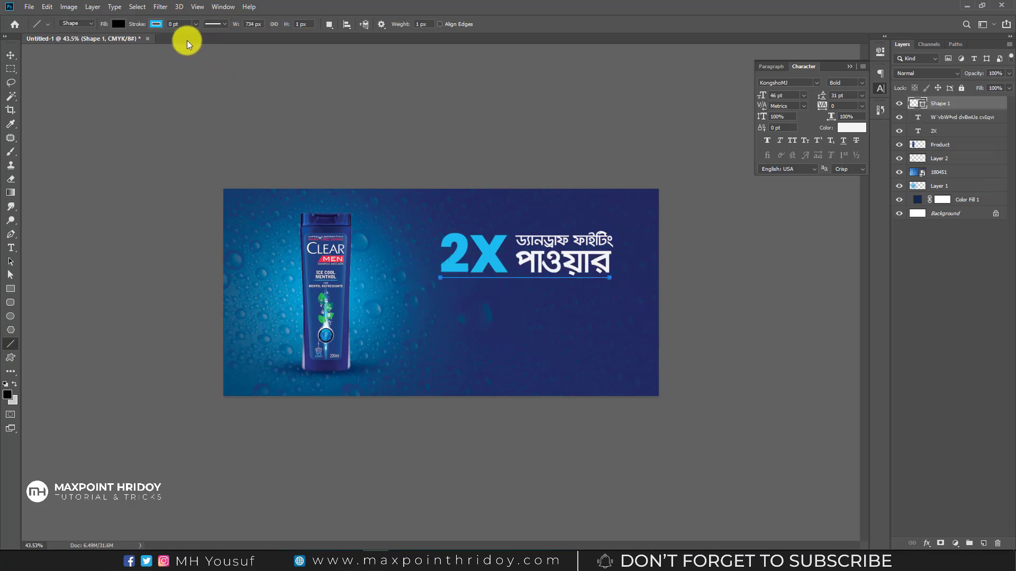
{"action": "left_click", "coordinate": [185, 25]}
{"action": "type", "text": "1"}
{"action": "key", "text": "Return"}
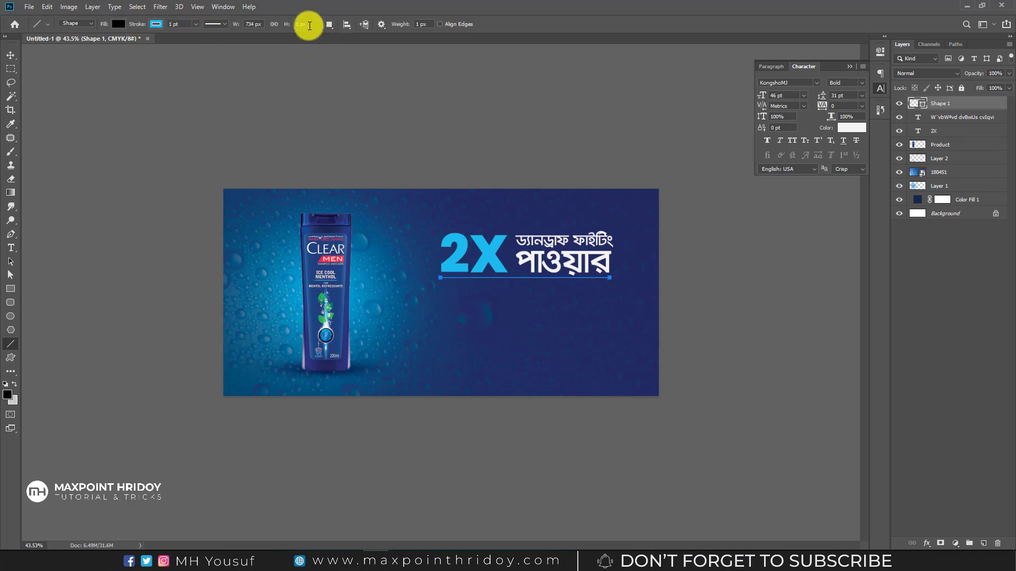
{"action": "left_click", "coordinate": [306, 24]}
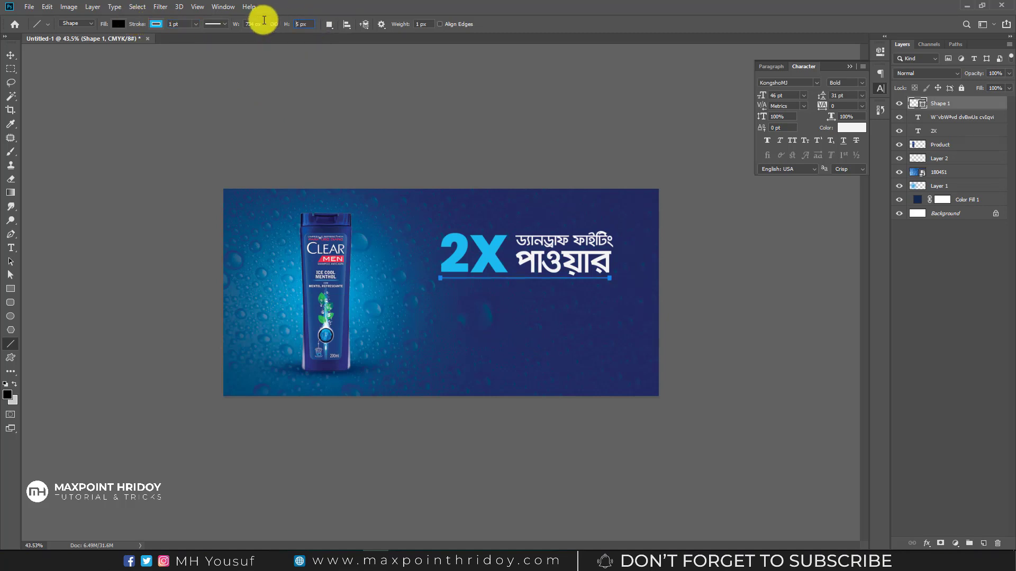
{"action": "key", "text": "Return"}
Give the underline the 2X's cyan as stroke colour and nudge it down slightly
{"action": "left_click", "coordinate": [156, 25]}
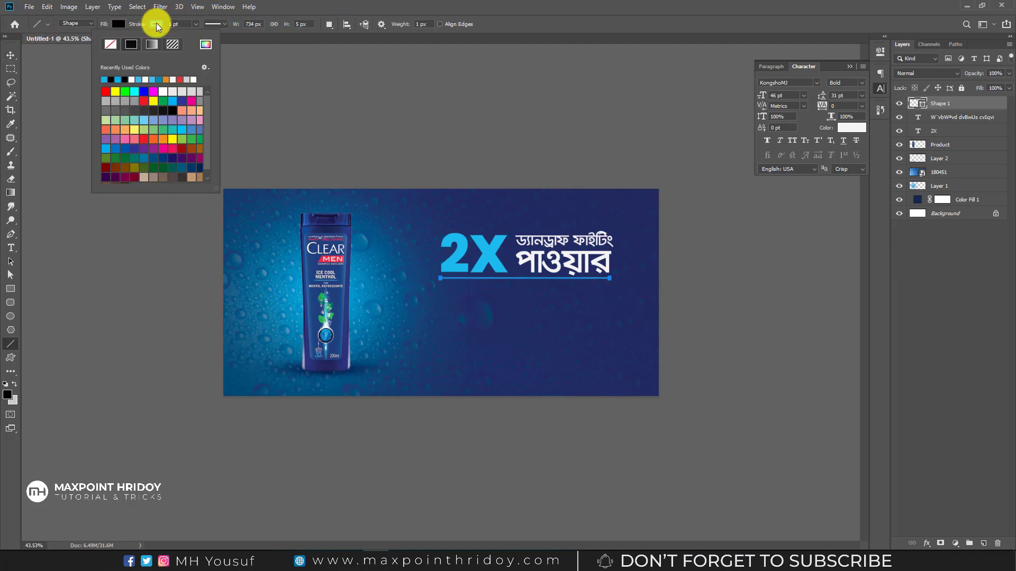
{"action": "left_click", "coordinate": [205, 44]}
{"action": "left_click", "coordinate": [440, 242]}
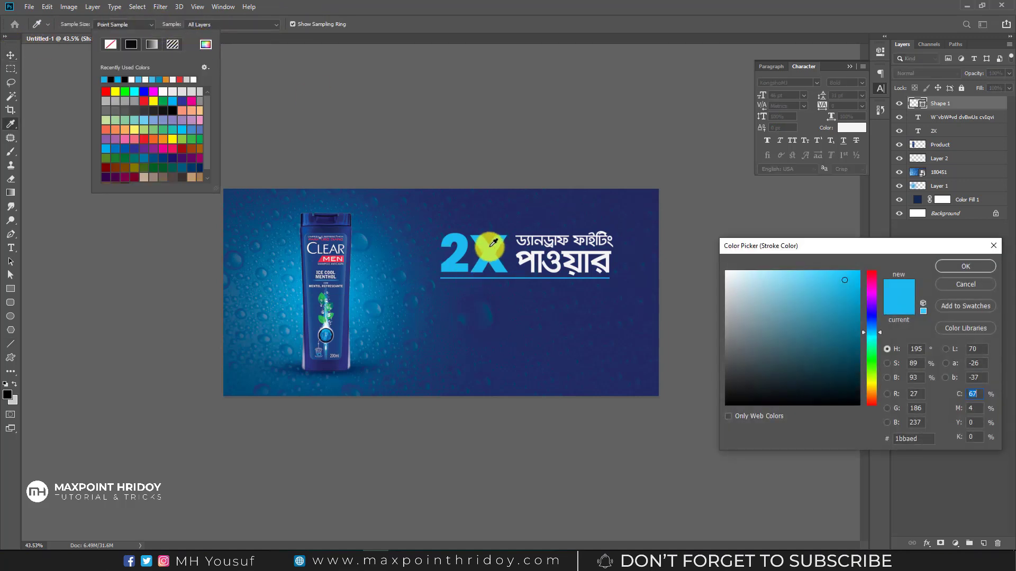
{"action": "left_click", "coordinate": [966, 265]}
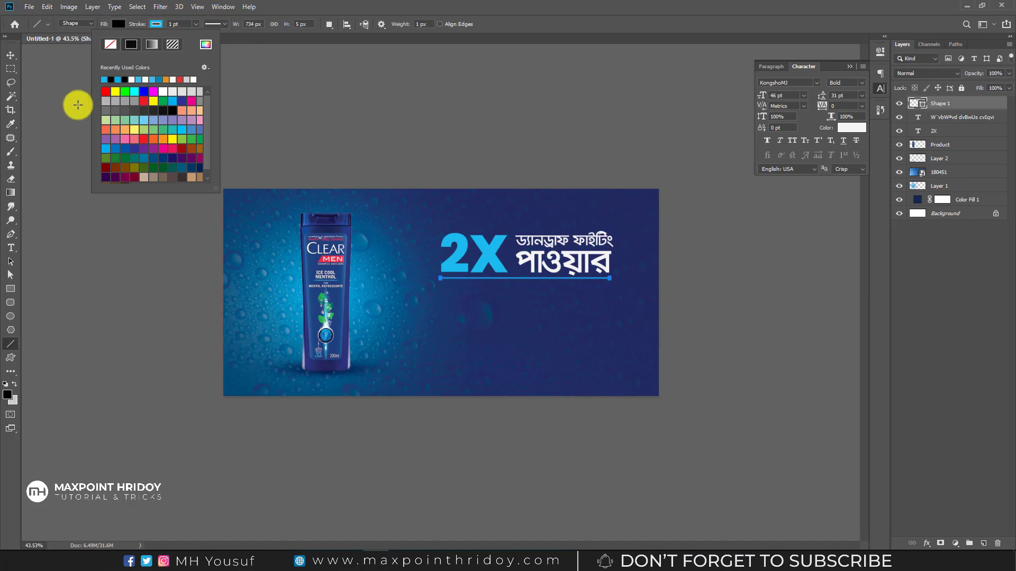
{"action": "left_click", "coordinate": [10, 55]}
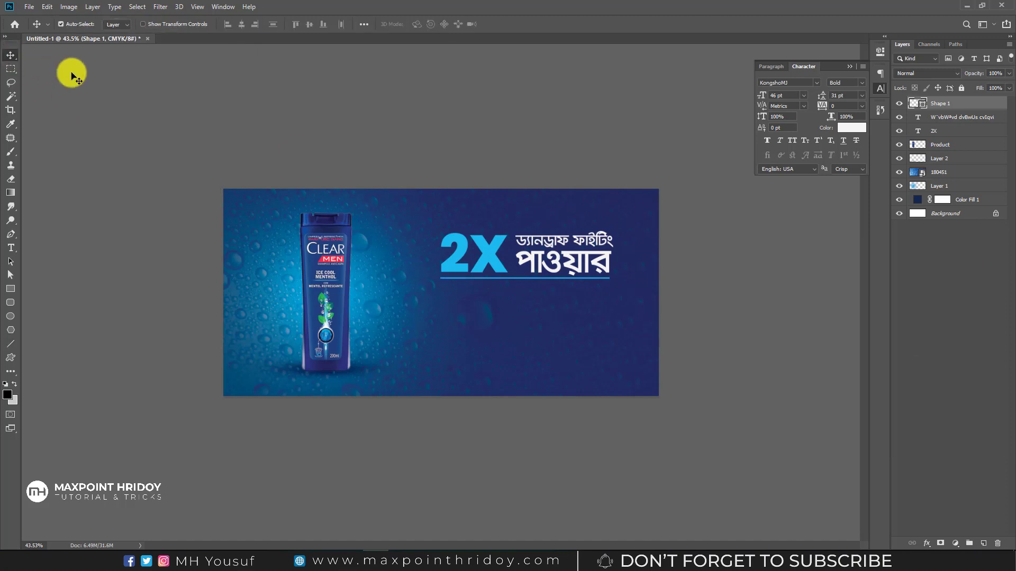
{"action": "key", "text": "shift+Down"}
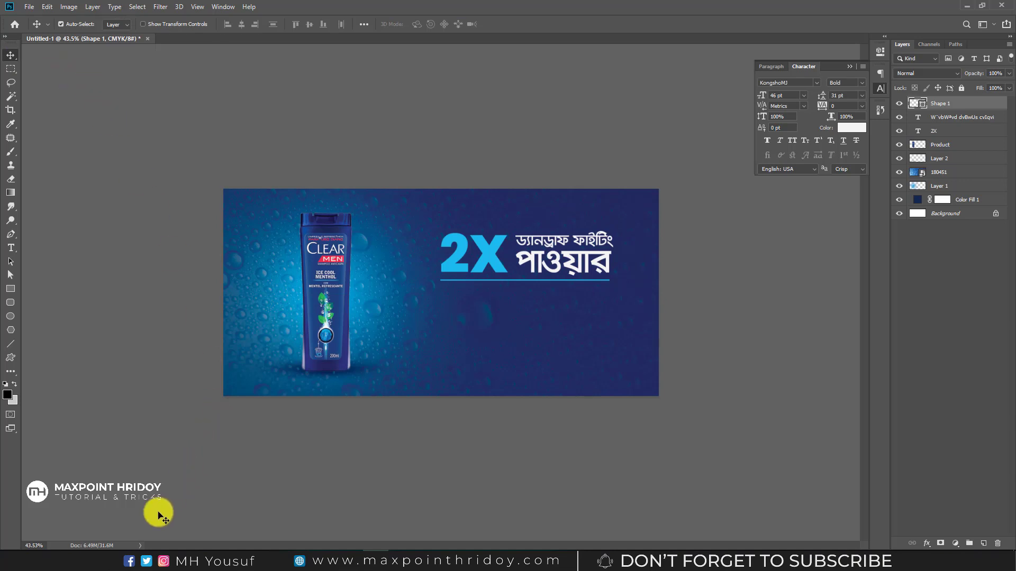
Select the third copy line থাকো আনবিটেবল in Word, then return to Photoshop
{"action": "left_click", "coordinate": [143, 551]}
{"action": "left_click_drag", "start_coordinate": [336, 243], "coordinate": [274, 241]}
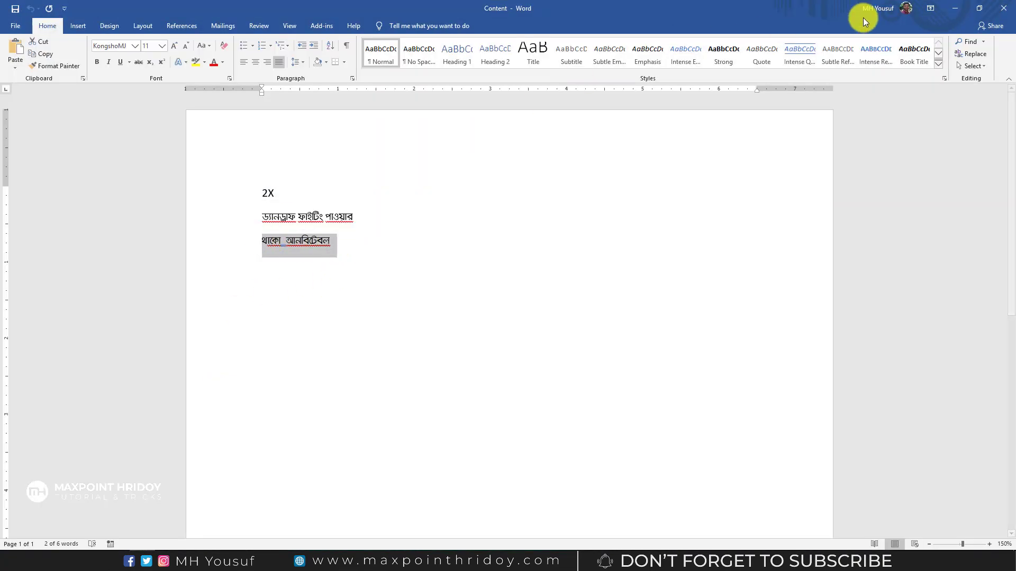
{"action": "left_click", "coordinate": [955, 8]}
Duplicate the headline below the underline and retype it as 'থাকো আনবিটেবল'
{"action": "left_click", "coordinate": [564, 259]}
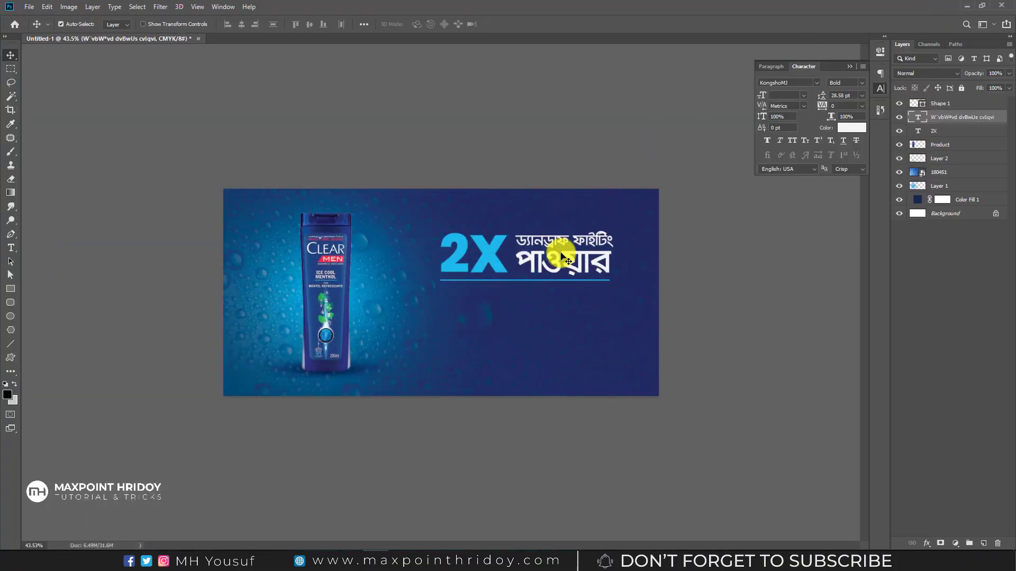
{"action": "left_click_drag", "start_coordinate": [554, 240], "coordinate": [556, 306]}
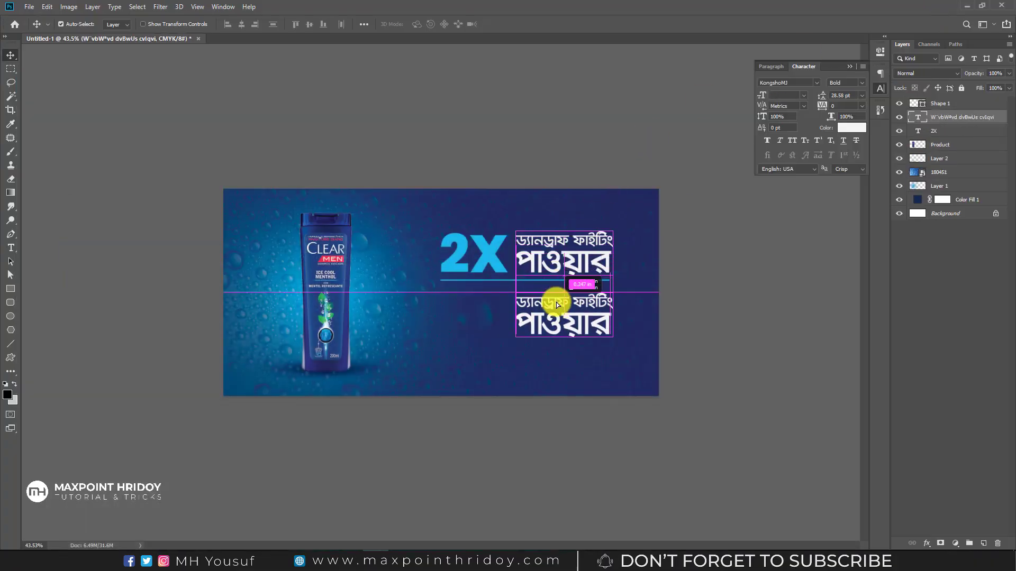
{"action": "double_click", "coordinate": [557, 301]}
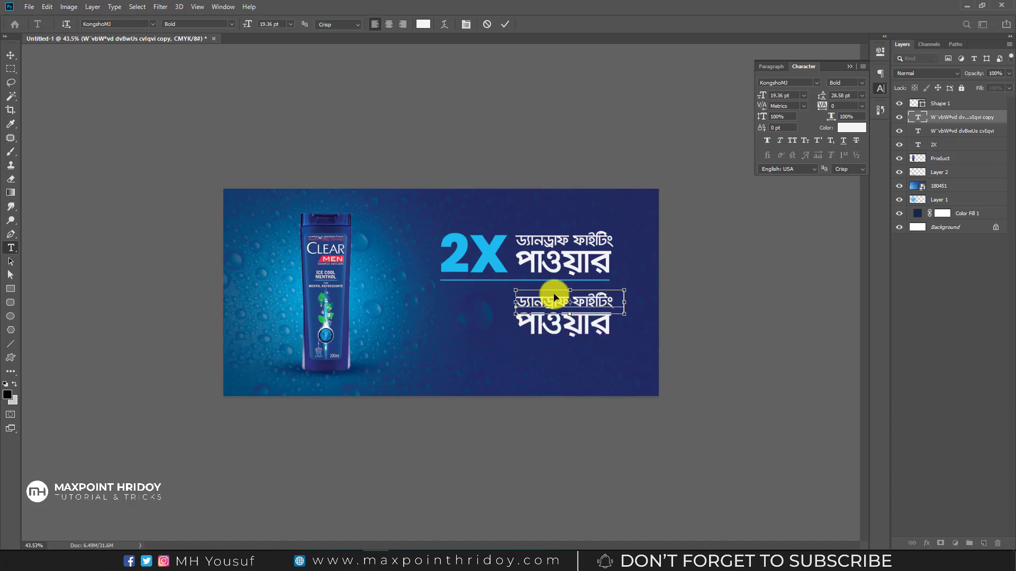
{"action": "type", "text": "থাকো আনবিটেবল"}
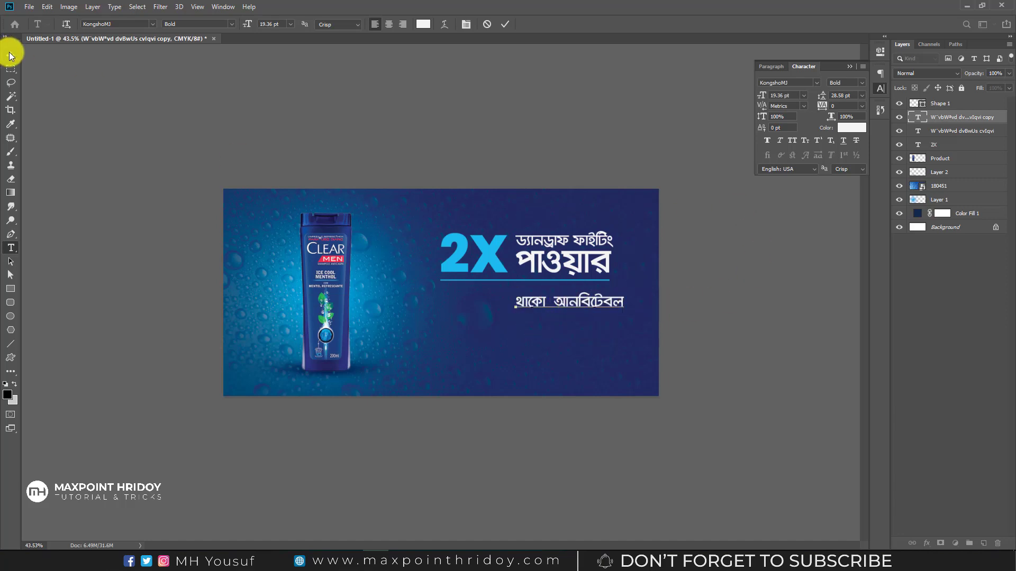
{"action": "left_click", "coordinate": [10, 56]}
Shift the new line left and scale it up about 156% to span the headline width
{"action": "left_click_drag", "start_coordinate": [578, 307], "coordinate": [564, 307]}
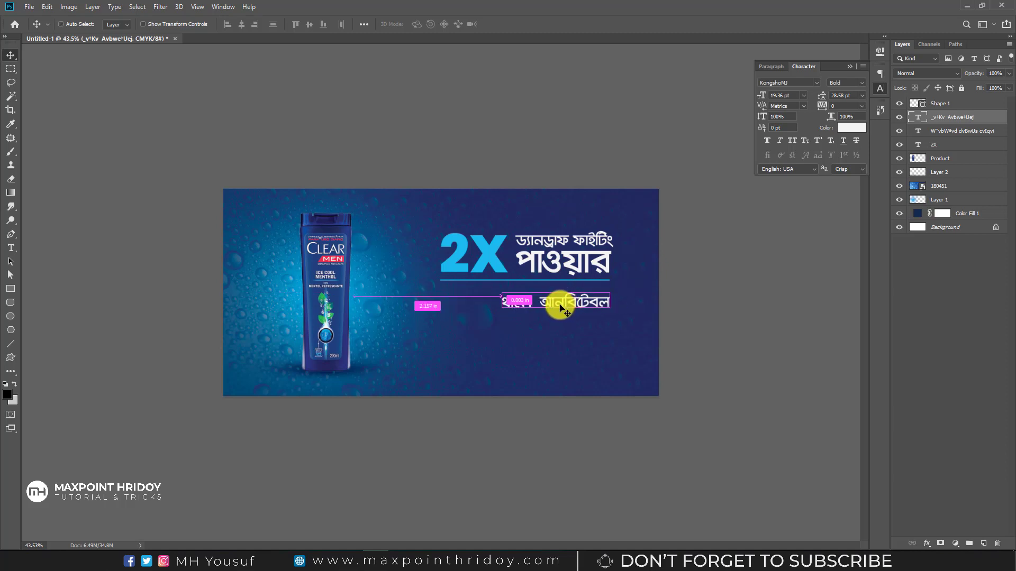
{"action": "key", "text": "ctrl+t"}
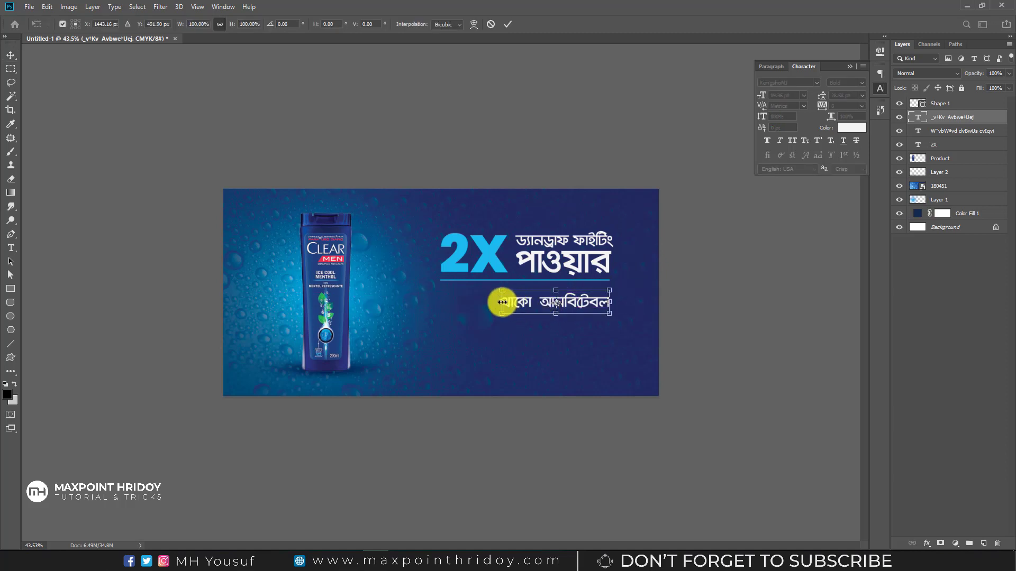
{"action": "left_click_drag", "start_coordinate": [502, 302], "coordinate": [446, 308]}
{"action": "key", "text": "Return"}
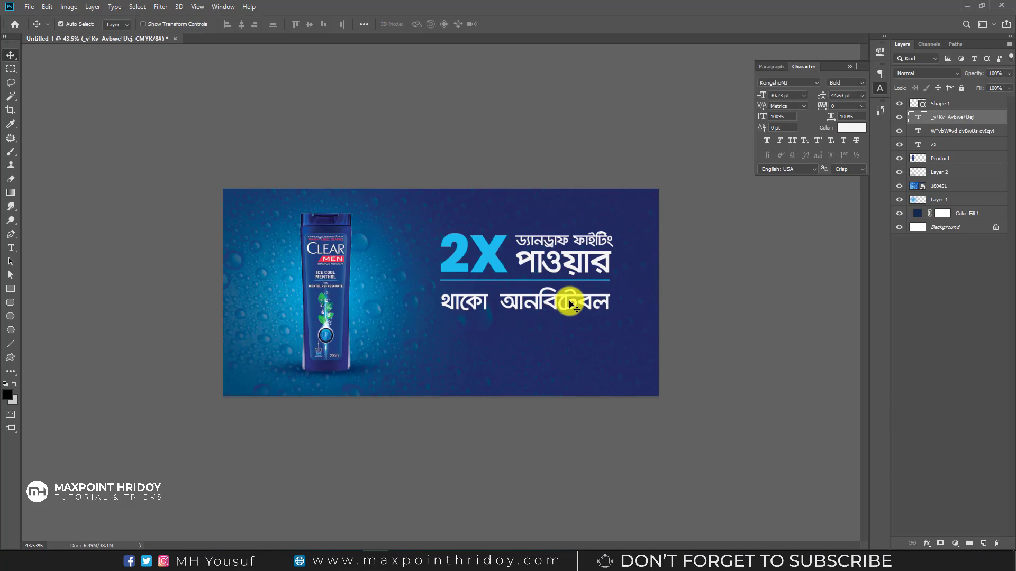
Recolour the 'থাকো আনবিটেবল' line to the 2X cyan, #1bbaed, sampled with the eyedropper
{"action": "left_click", "coordinate": [851, 128]}
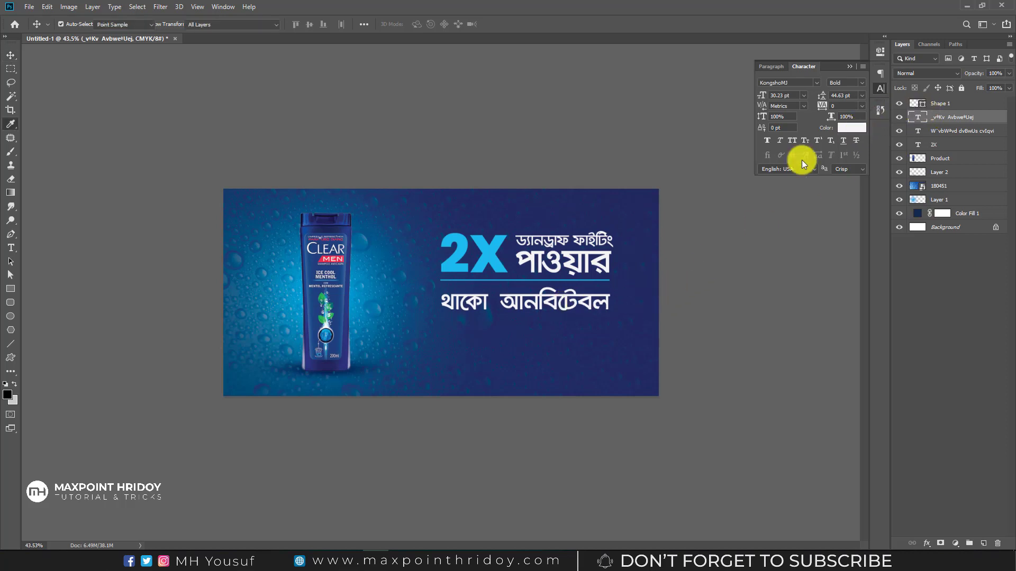
{"action": "left_click", "coordinate": [490, 251]}
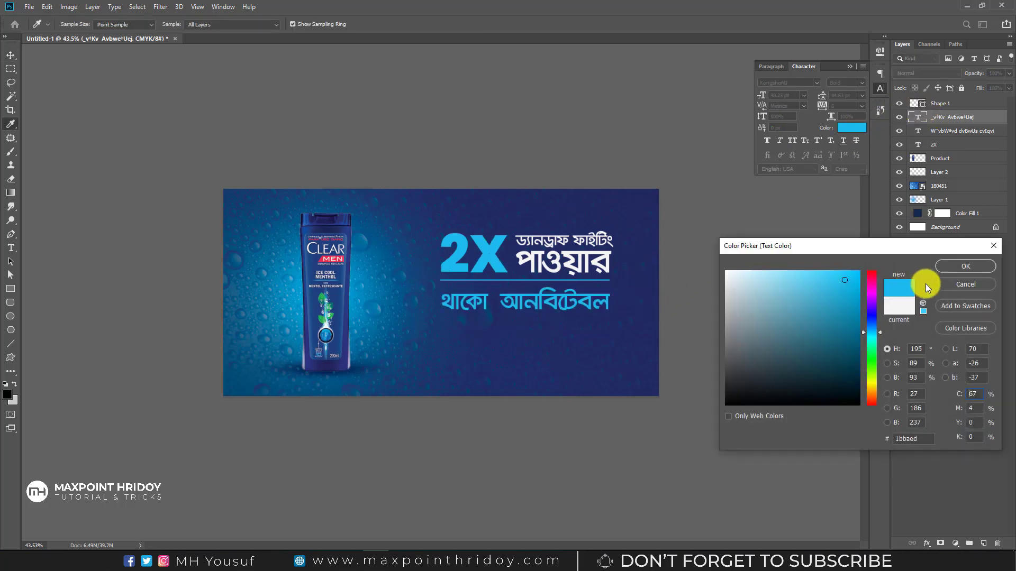
{"action": "left_click", "coordinate": [958, 264]}
{"action": "left_click", "coordinate": [602, 284]}
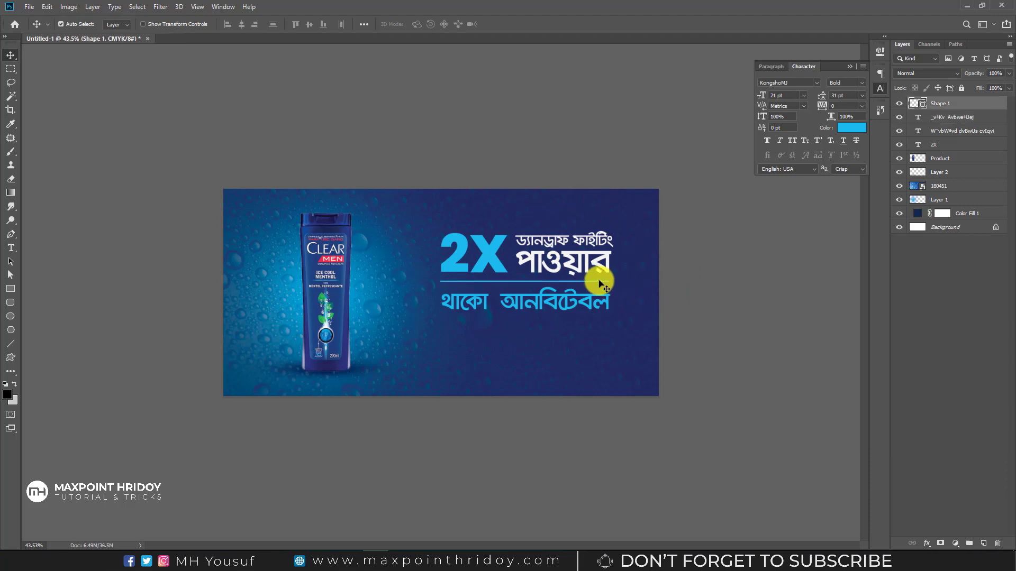
{"action": "left_click", "coordinate": [582, 305]}
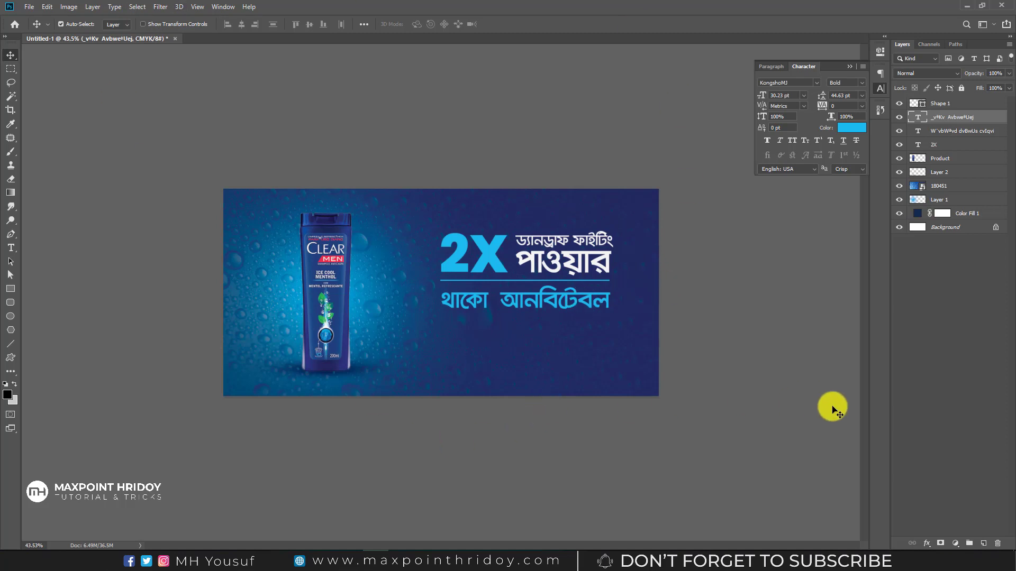
{"action": "left_click", "coordinate": [29, 7]}
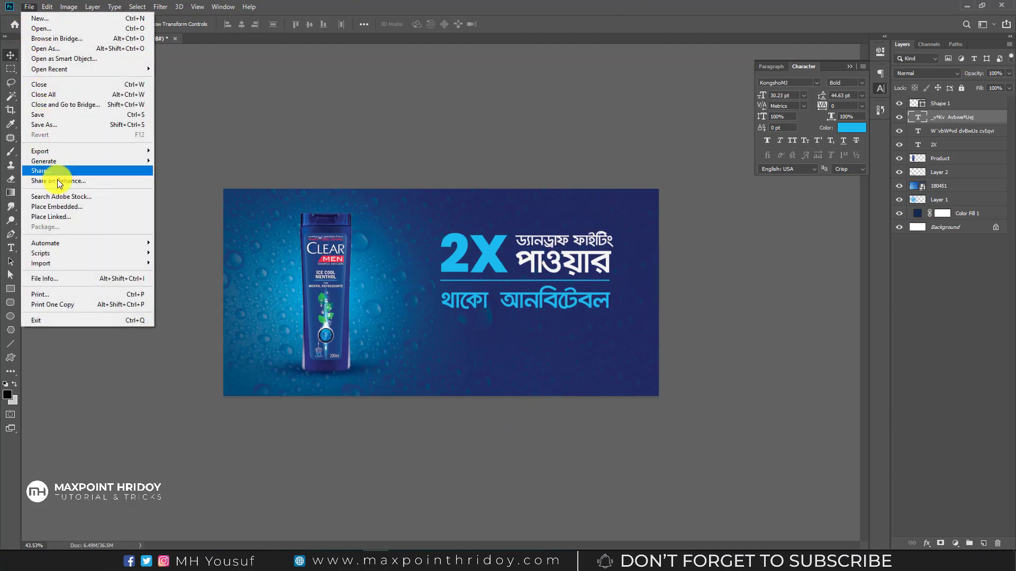
Embed the Clear Men Logo image, scaled to about 19.7%, beneath the Bengali headlines
{"action": "left_click", "coordinate": [75, 206]}
{"action": "left_click", "coordinate": [362, 103]}
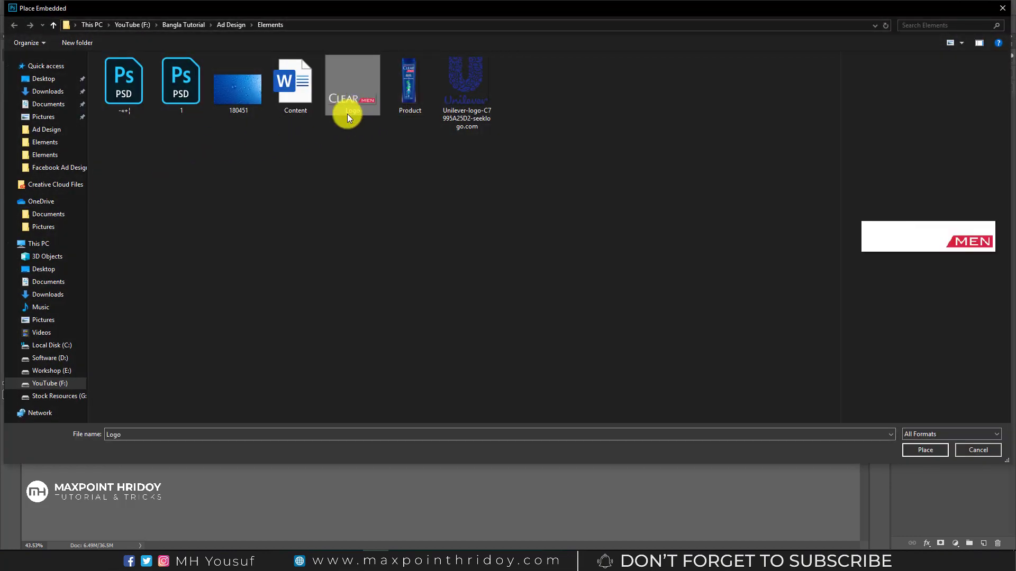
{"action": "left_click", "coordinate": [918, 451]}
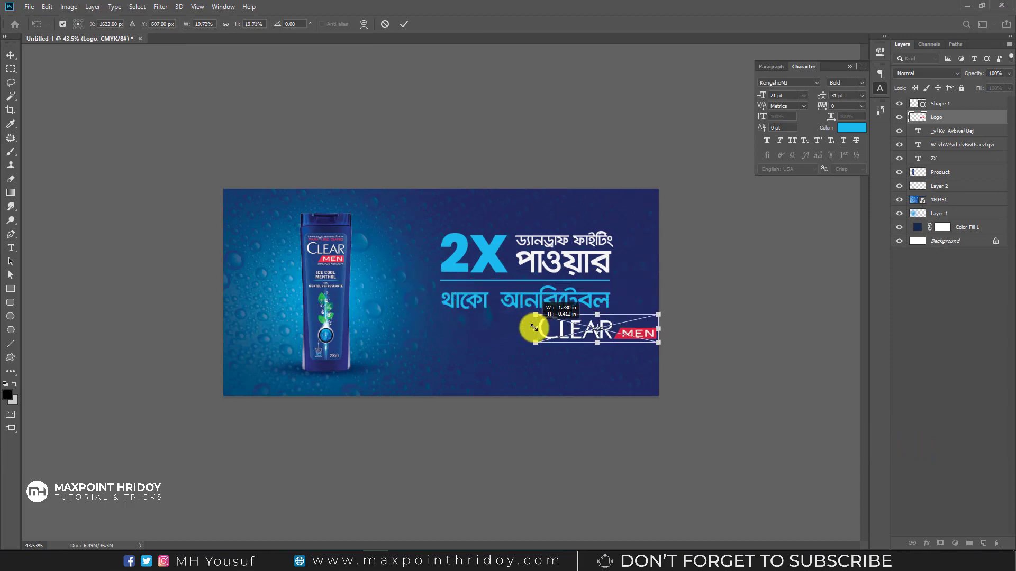
{"action": "left_click_drag", "start_coordinate": [226, 239], "coordinate": [536, 314]}
{"action": "left_click_drag", "start_coordinate": [644, 343], "coordinate": [592, 372]}
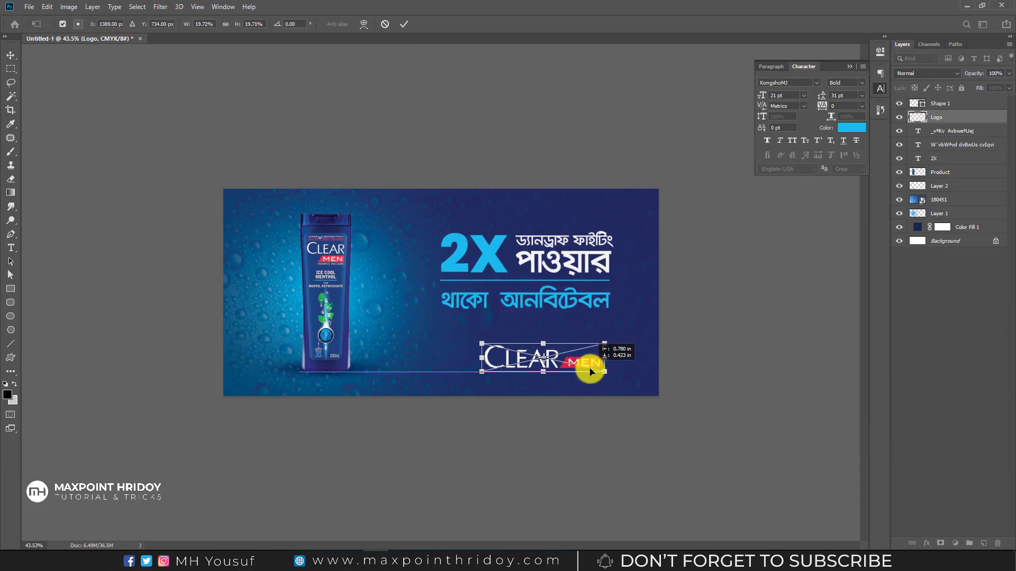
{"action": "key", "text": "Return"}
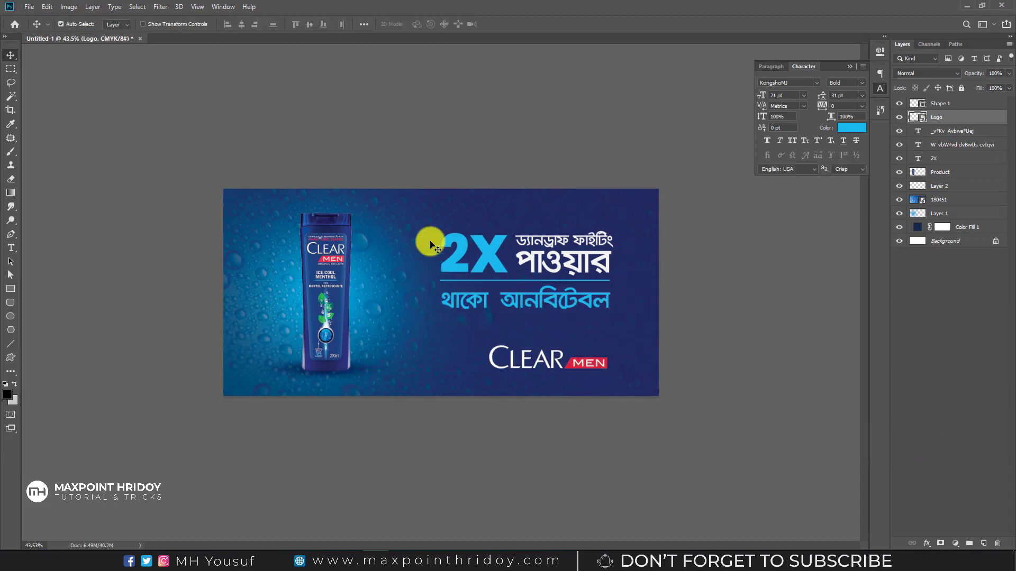
{"action": "left_click", "coordinate": [29, 6]}
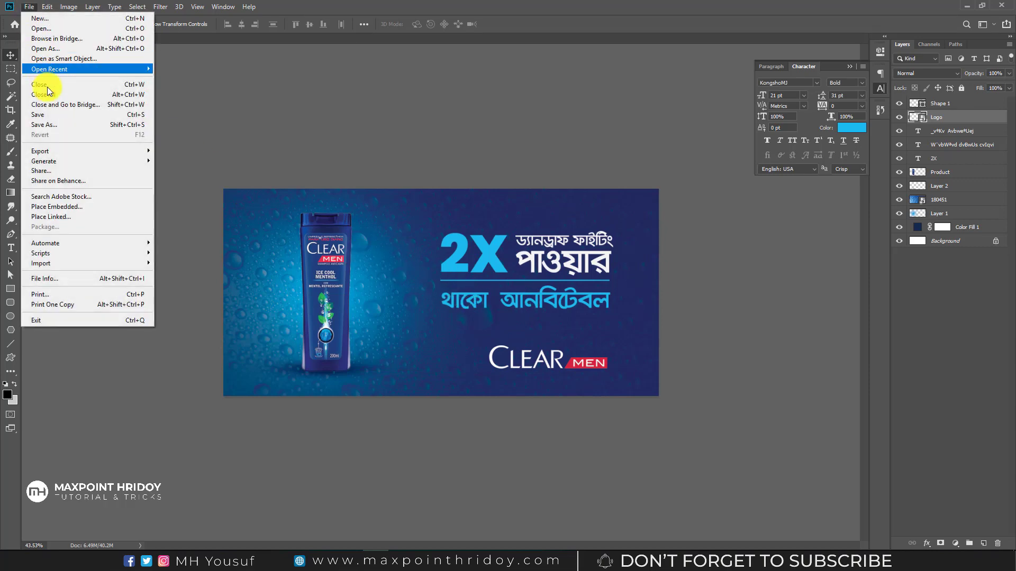
Embed the Unilever logo and shrink it into the banner's top-left corner
{"action": "left_click", "coordinate": [71, 206]}
{"action": "left_click", "coordinate": [465, 93]}
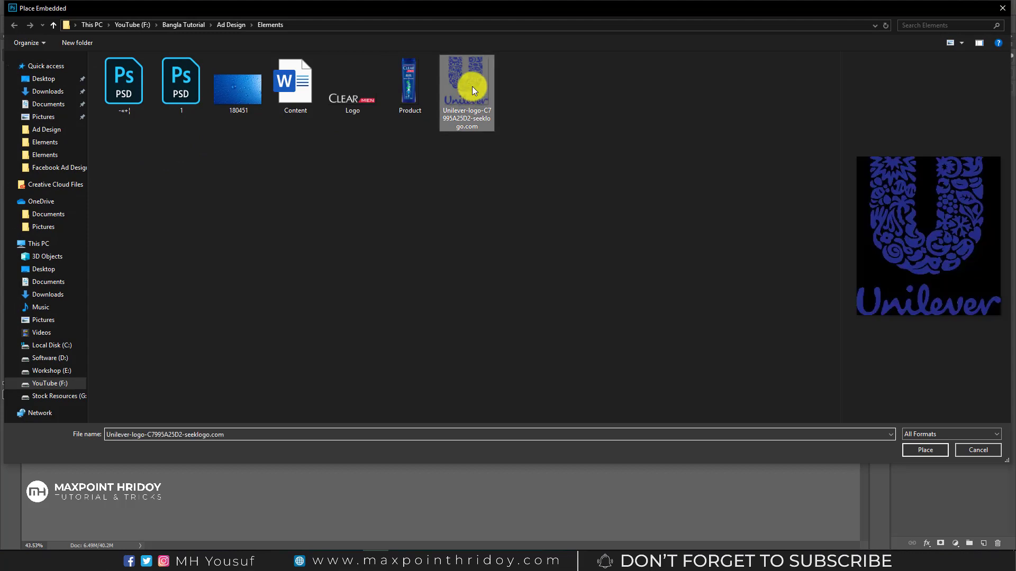
{"action": "double_click", "coordinate": [472, 86]}
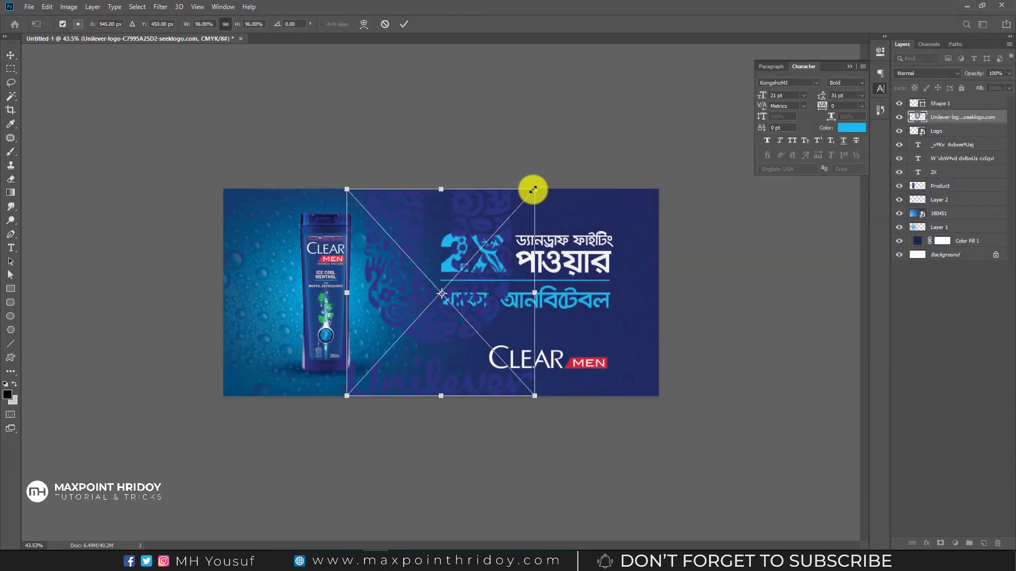
{"action": "mouse_move", "coordinate": [533, 189]}
{"action": "left_mouse_down"}
{"action": "mouse_move", "coordinate": [393, 389]}
{"action": "mouse_move", "coordinate": [363, 386]}
{"action": "mouse_move", "coordinate": [249, 217]}
{"action": "left_mouse_up"}
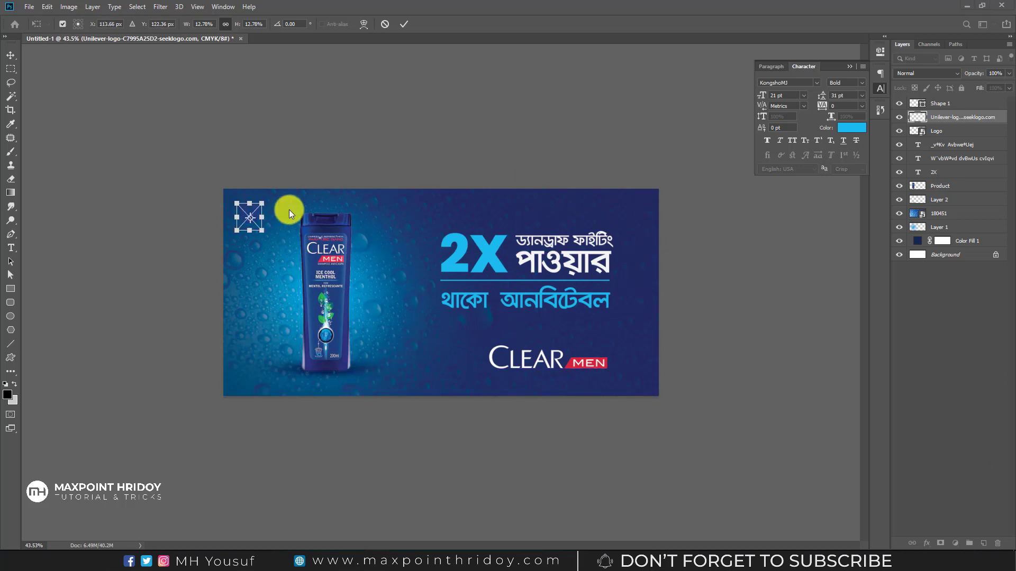
{"action": "left_click", "coordinate": [404, 24]}
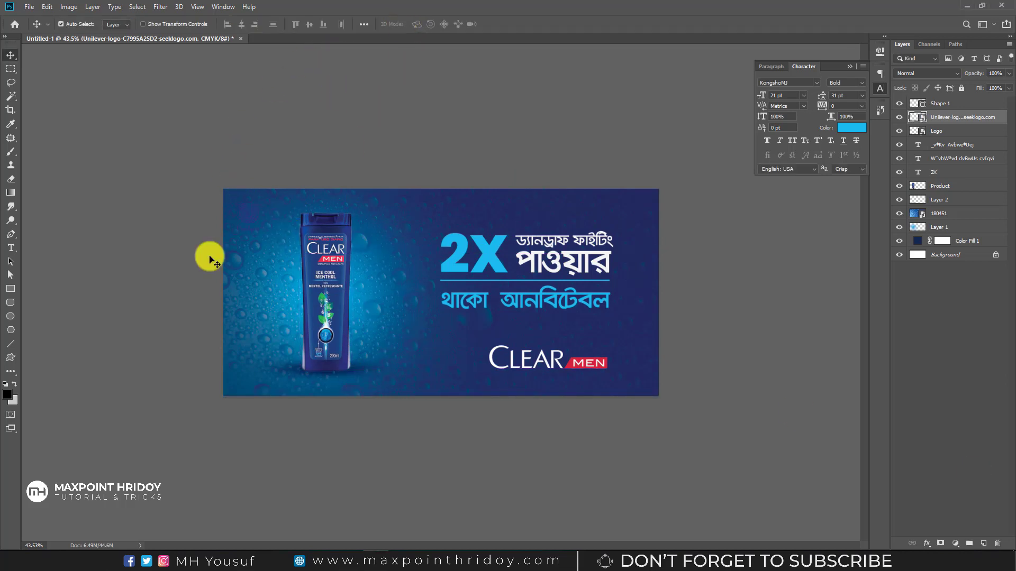
Give the Unilever logo layer a white Color Overlay in Blending Options
{"action": "right_click", "coordinate": [976, 118]}
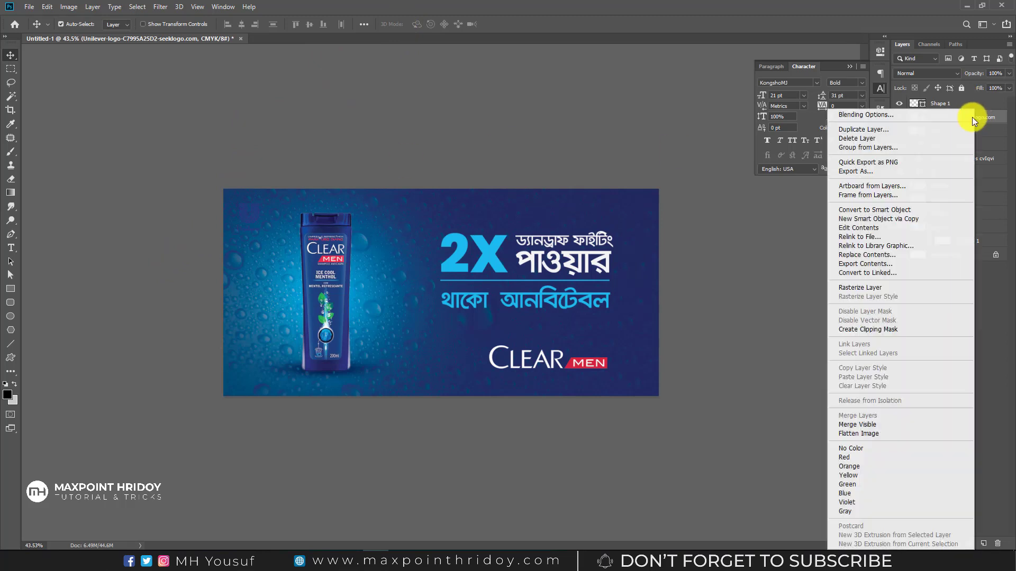
{"action": "left_click", "coordinate": [891, 115]}
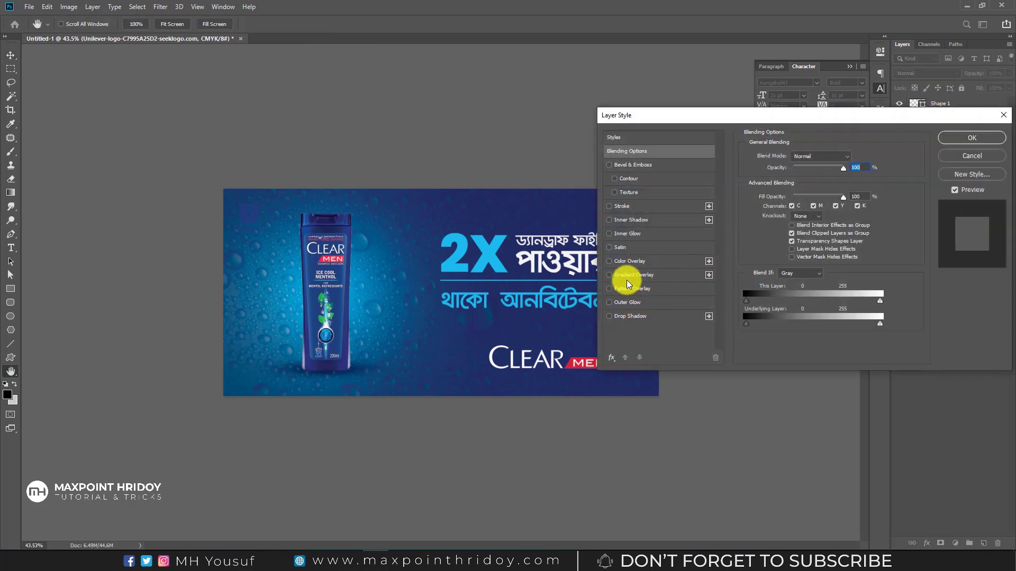
{"action": "left_click", "coordinate": [623, 262]}
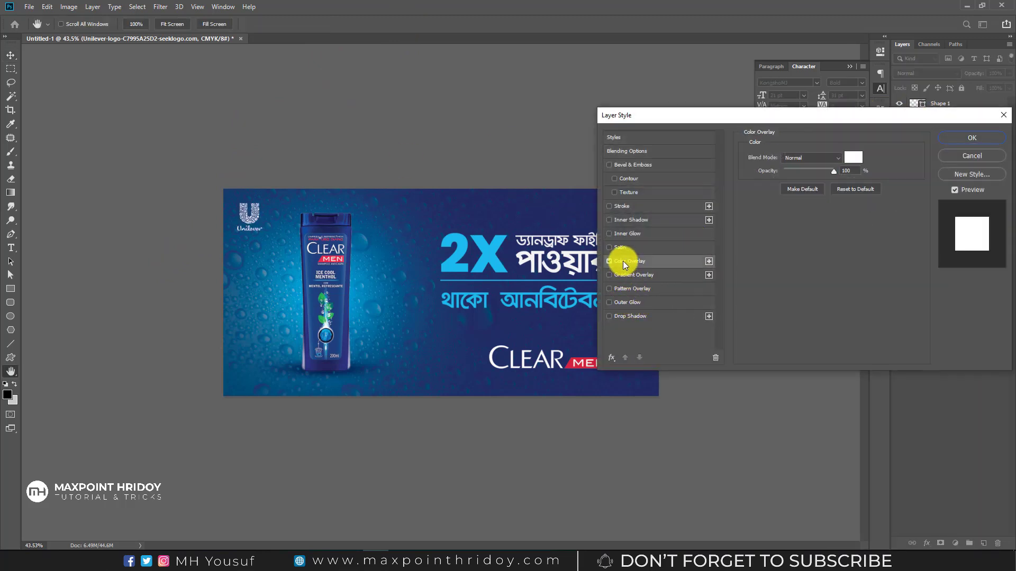
{"action": "left_click", "coordinate": [852, 157]}
{"action": "left_click", "coordinate": [976, 264]}
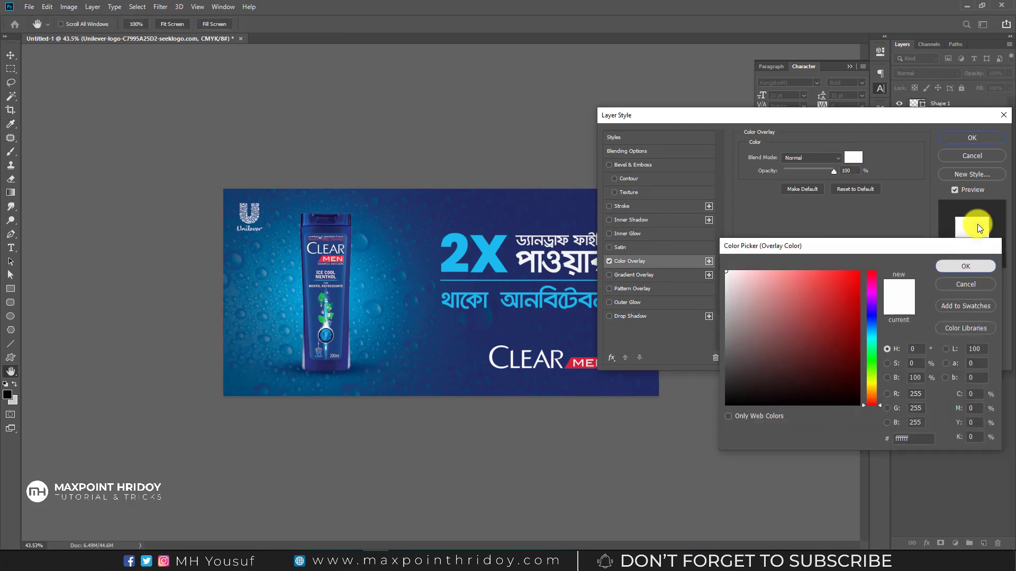
{"action": "left_click", "coordinate": [976, 139]}
{"action": "key", "text": "v"}
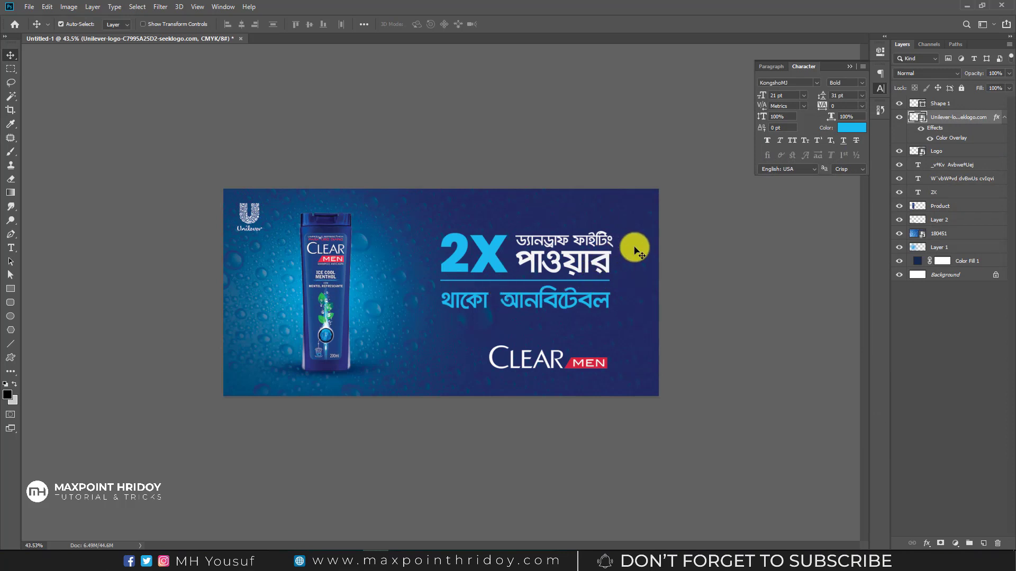
{"action": "left_click_drag", "start_coordinate": [688, 228], "coordinate": [429, 370]}
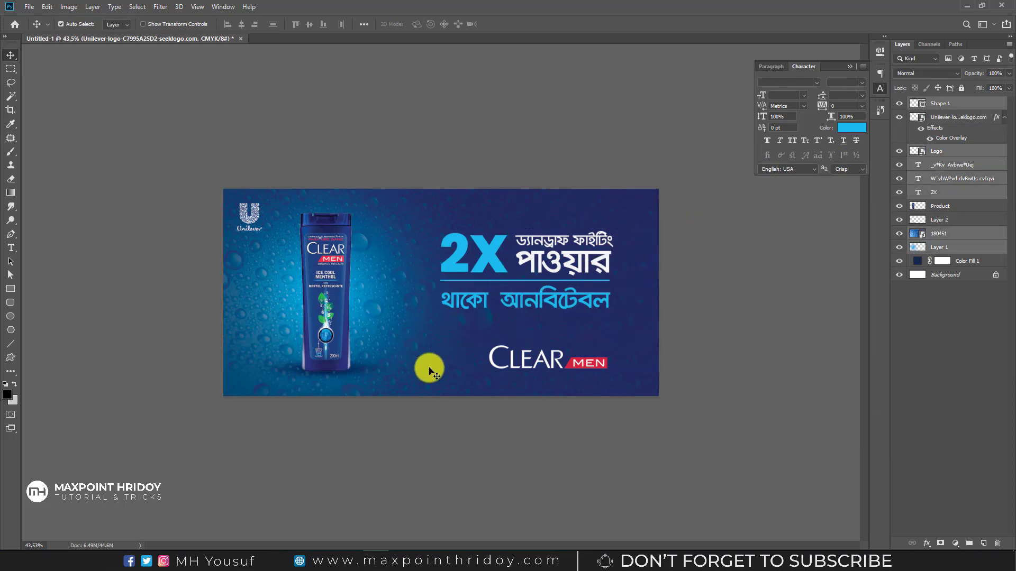
Scale the 2X, Bengali lines, underline and Clear Men logo to about 105%, shifted up and right
{"action": "left_click", "coordinate": [945, 252], "text": "ctrl"}
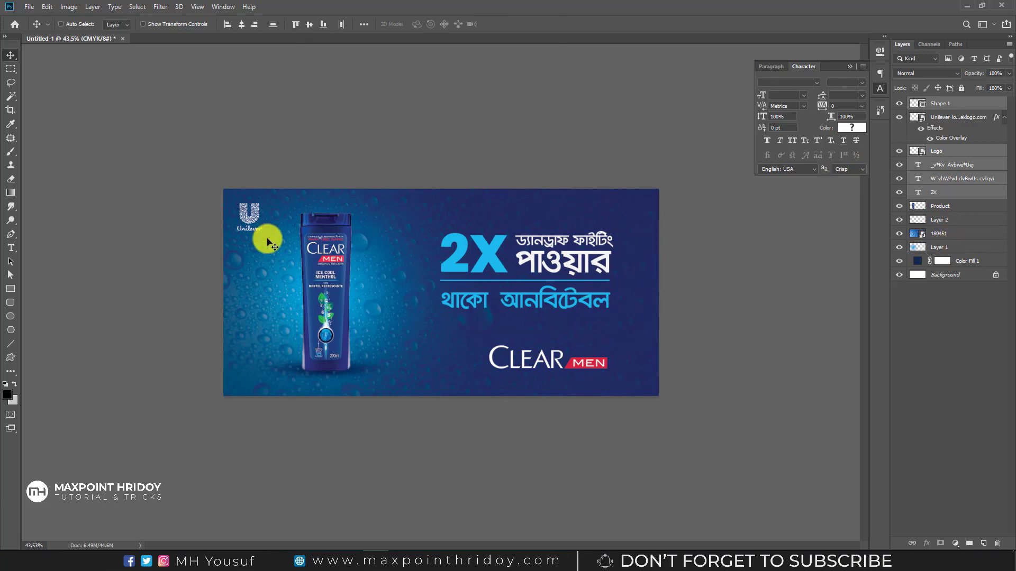
{"action": "key", "text": "ctrl+t"}
{"action": "left_click_drag", "start_coordinate": [440, 308], "coordinate": [431, 300]}
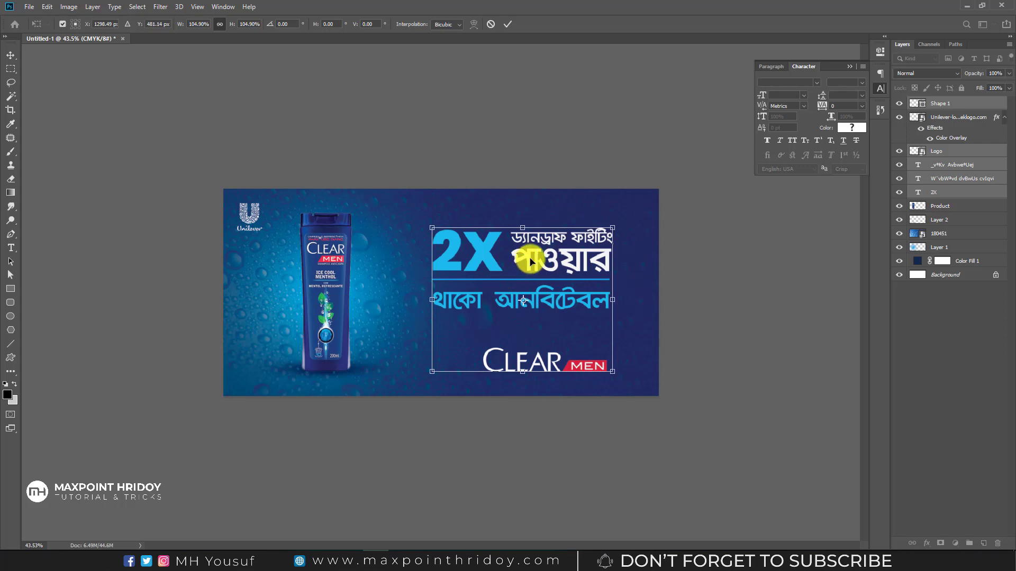
{"action": "left_click_drag", "start_coordinate": [530, 261], "coordinate": [532, 256]}
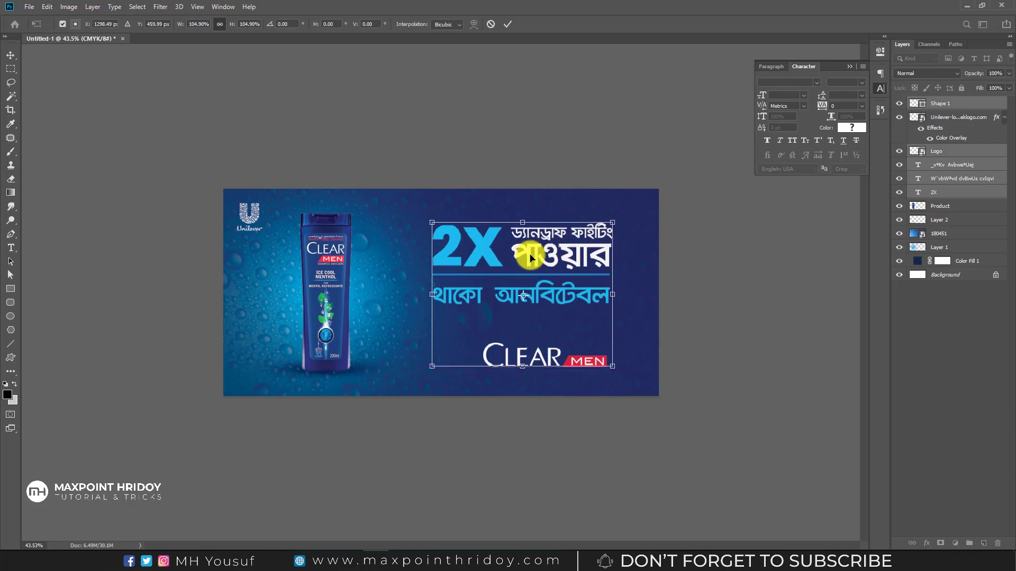
{"action": "key", "text": "shift+Right"}
{"action": "key", "text": "shift+Right"}
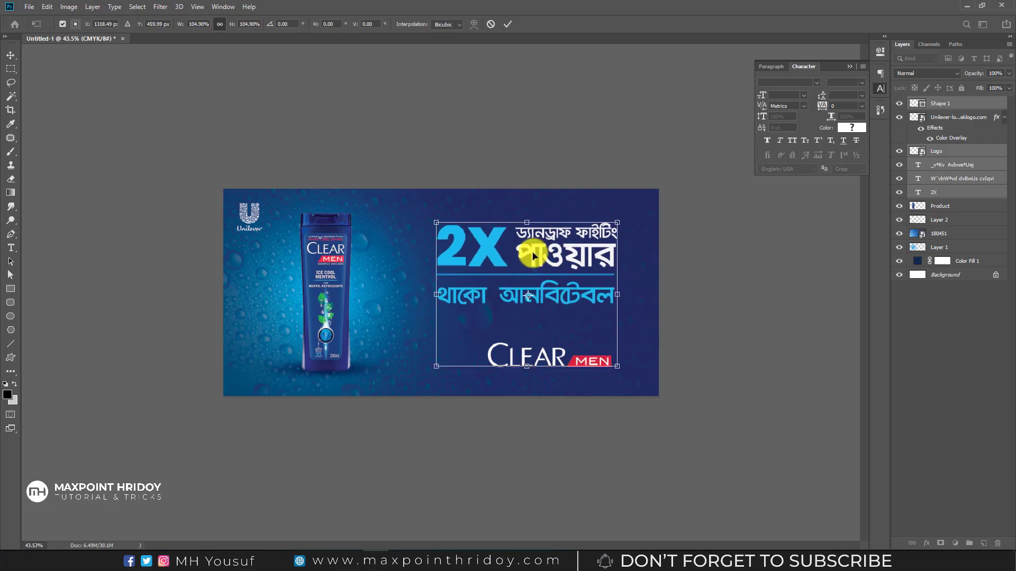
{"action": "key", "text": "Return"}
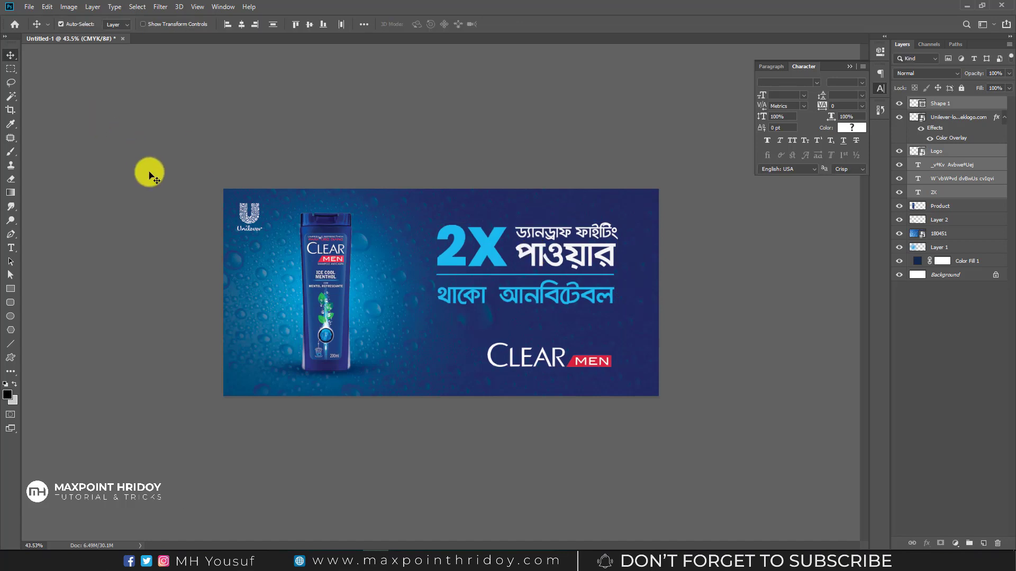
{"action": "left_click_drag", "start_coordinate": [247, 215], "coordinate": [262, 221]}
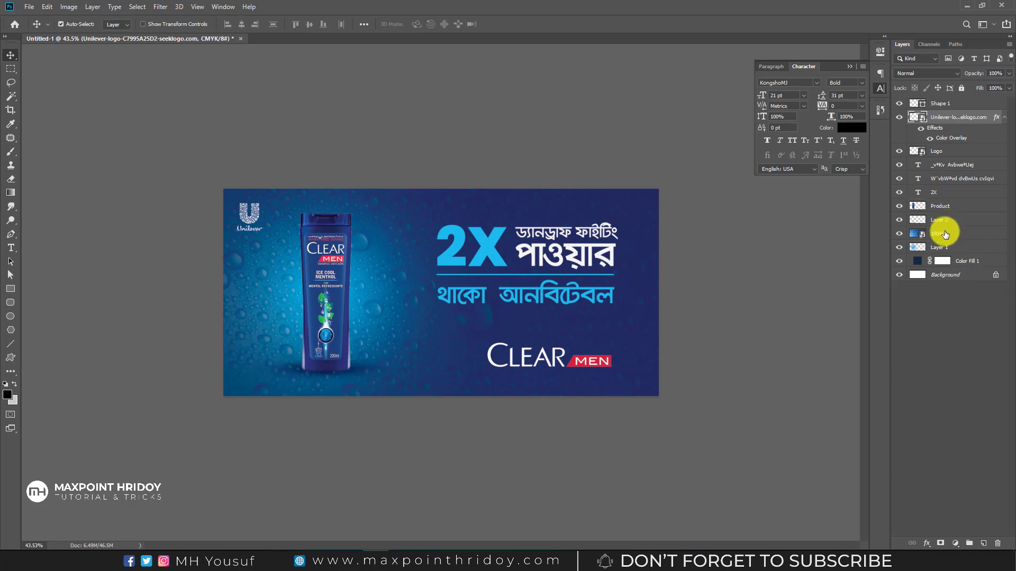
Nudge the Product, Layer 2 and Layer 1 bottle layers right and group them as Group 1
{"action": "left_click", "coordinate": [942, 247]}
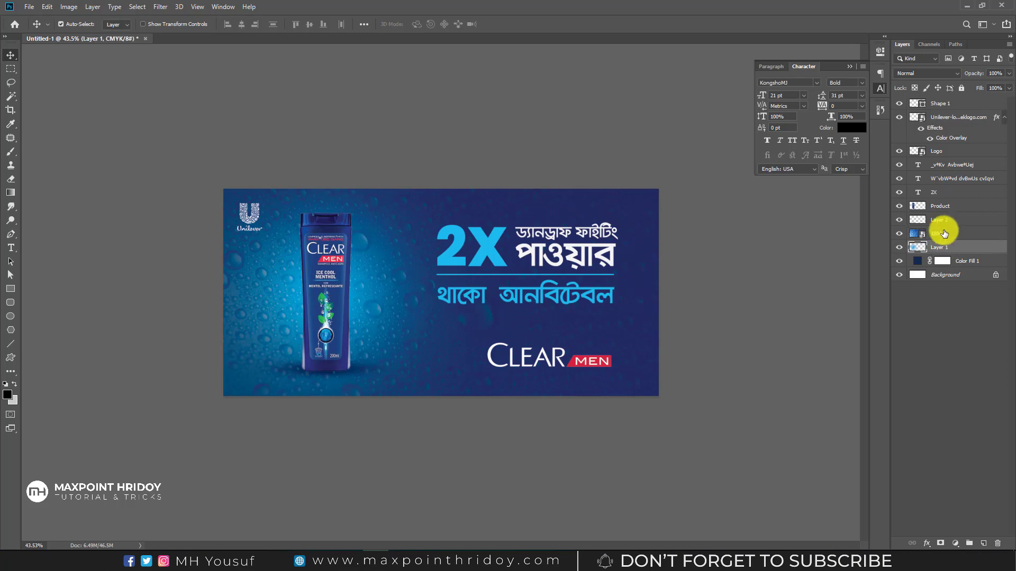
{"action": "left_click", "coordinate": [941, 206], "text": "ctrl"}
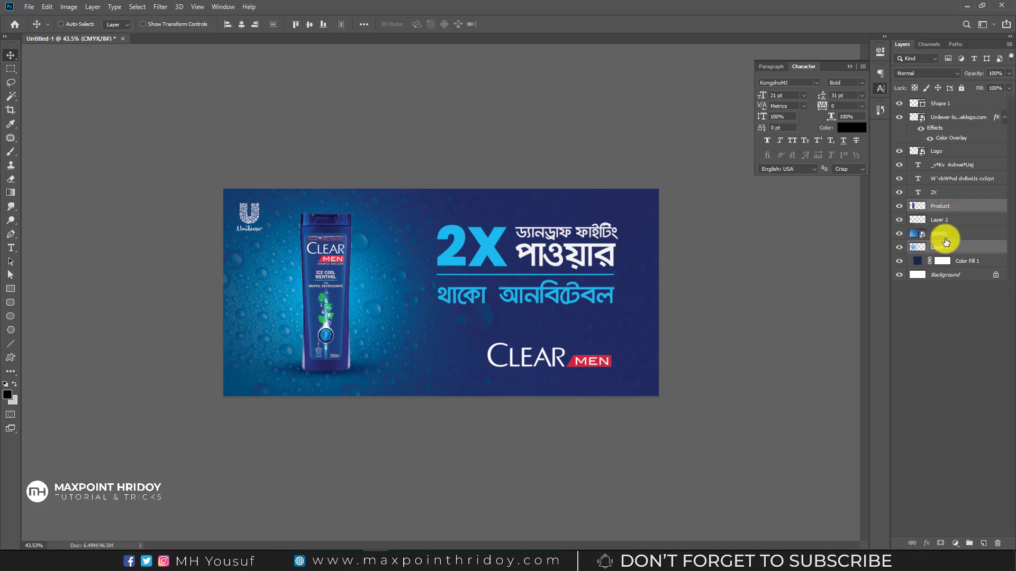
{"action": "left_click", "coordinate": [938, 225], "text": "ctrl"}
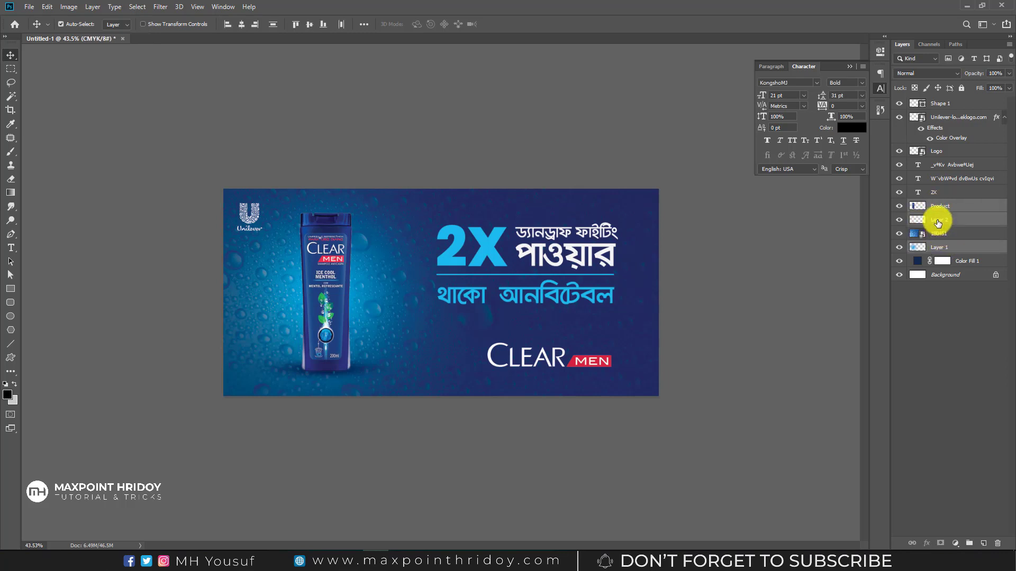
{"action": "key", "text": "shift+Right"}
{"action": "key", "text": "shift+Right"}
{"action": "key", "text": "shift+Right"}
{"action": "key", "text": "shift+Left"}
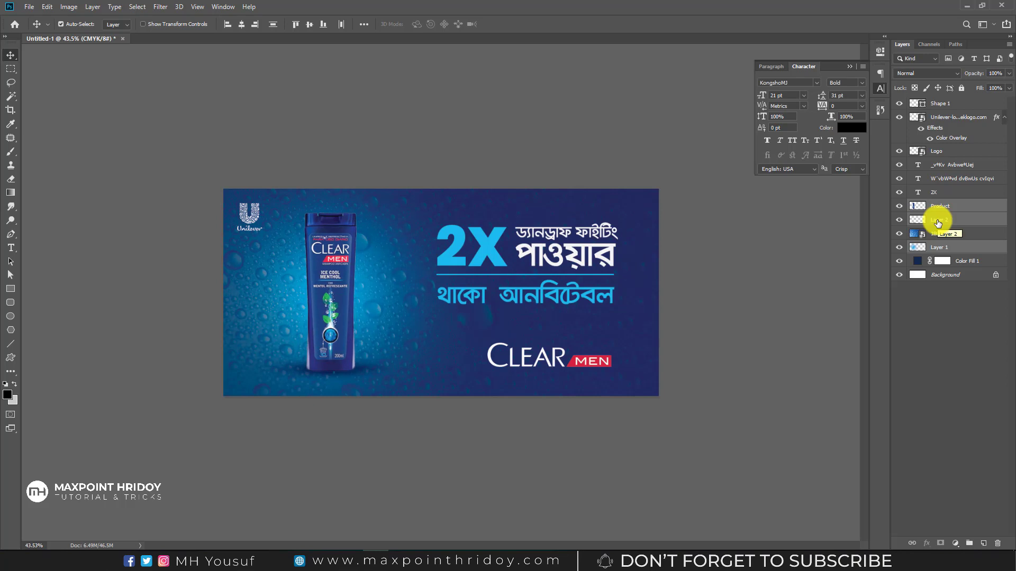
{"action": "key", "text": "shift+Left"}
{"action": "key", "text": "shift+Right"}
{"action": "key", "text": "ctrl+g"}
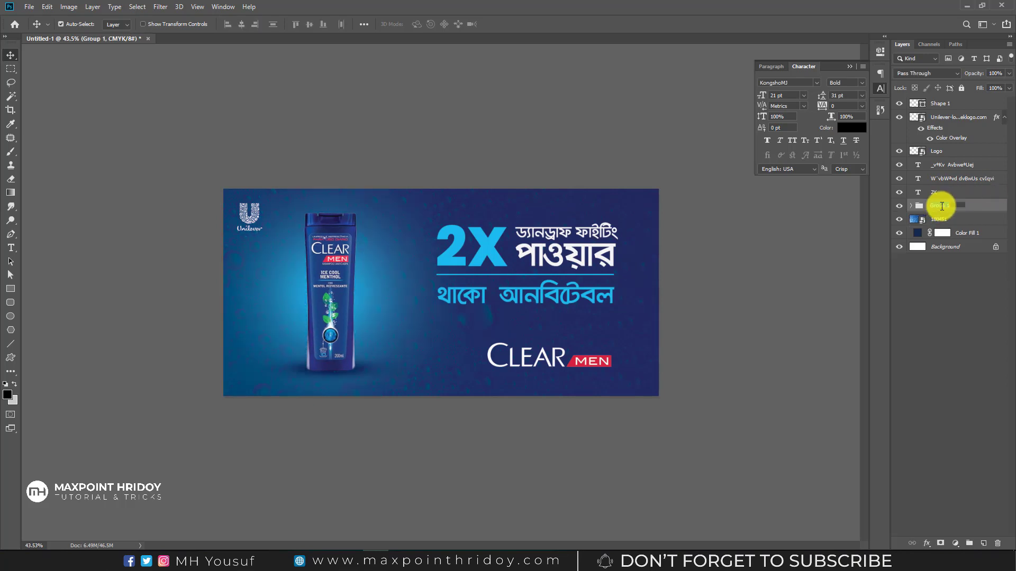
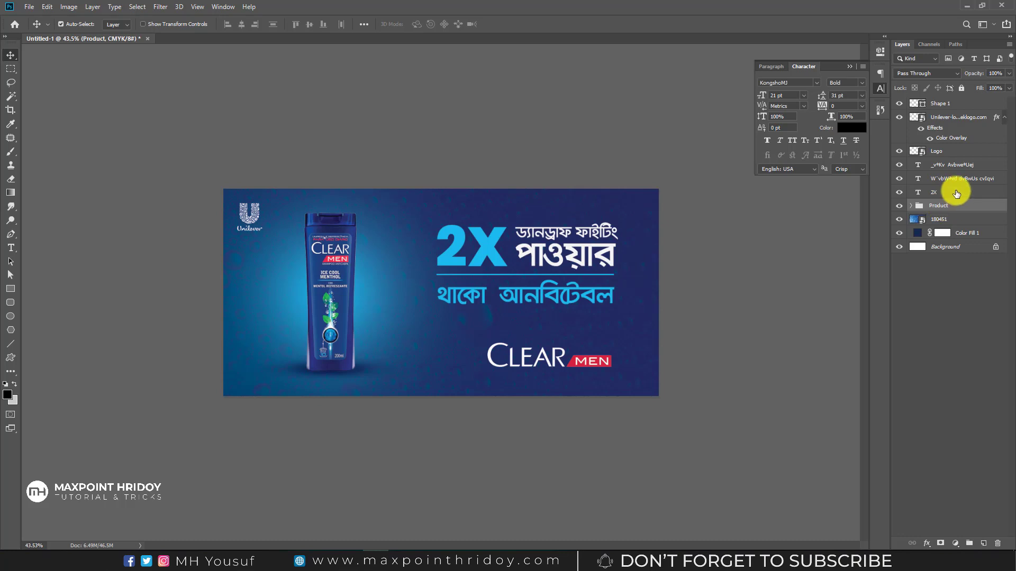
Group the three headline text layers into one folder
{"action": "left_click", "coordinate": [949, 192]}
{"action": "left_click", "coordinate": [951, 169], "text": "shift"}
{"action": "left_click", "coordinate": [950, 164], "text": "ctrl"}
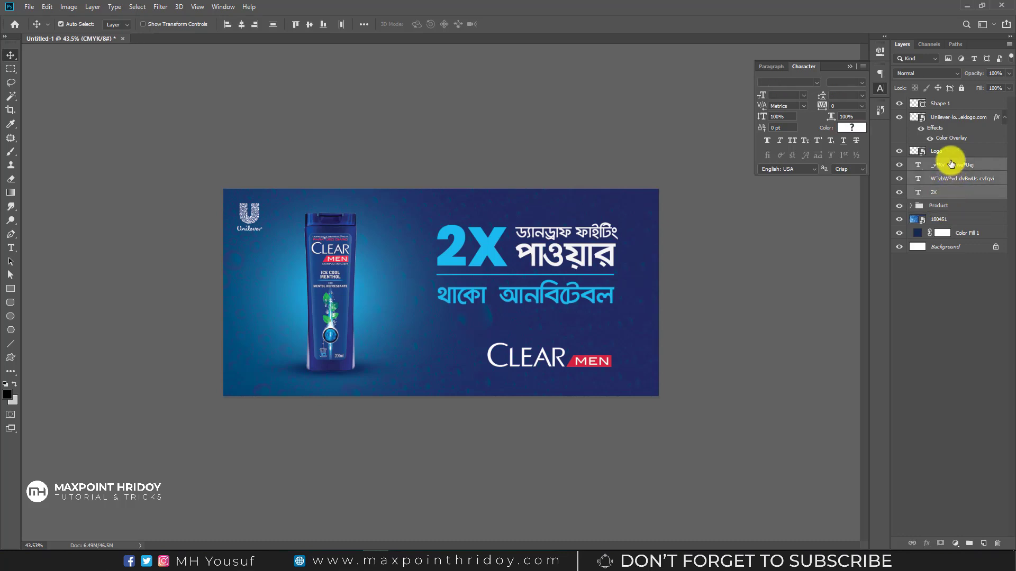
{"action": "key", "text": "ctrl+g"}
{"action": "type", "text": "Text"}
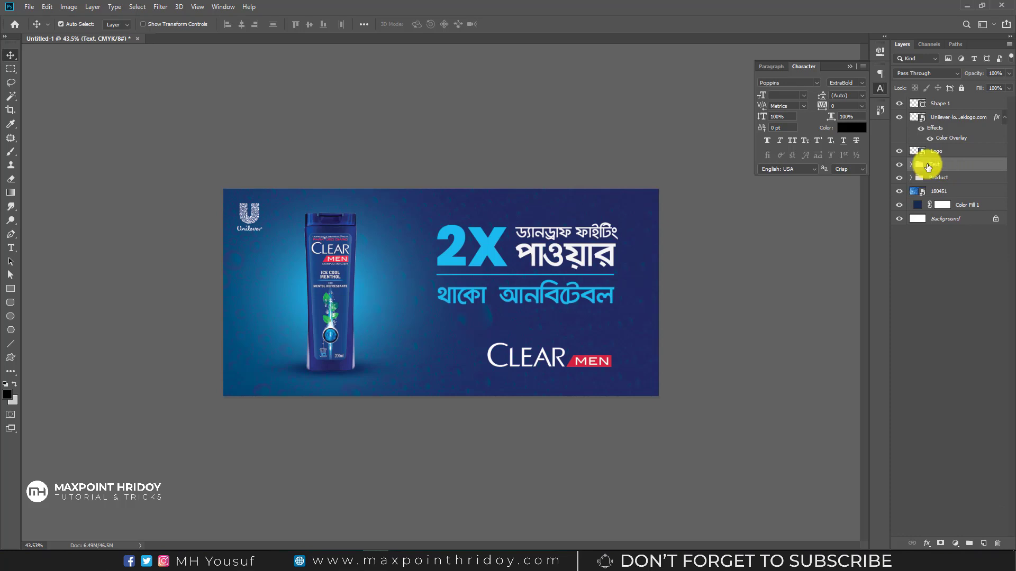
Group the 180451 background image and colour fill into a 'bg' folder and delete the leftover background layer
{"action": "left_click", "coordinate": [950, 192]}
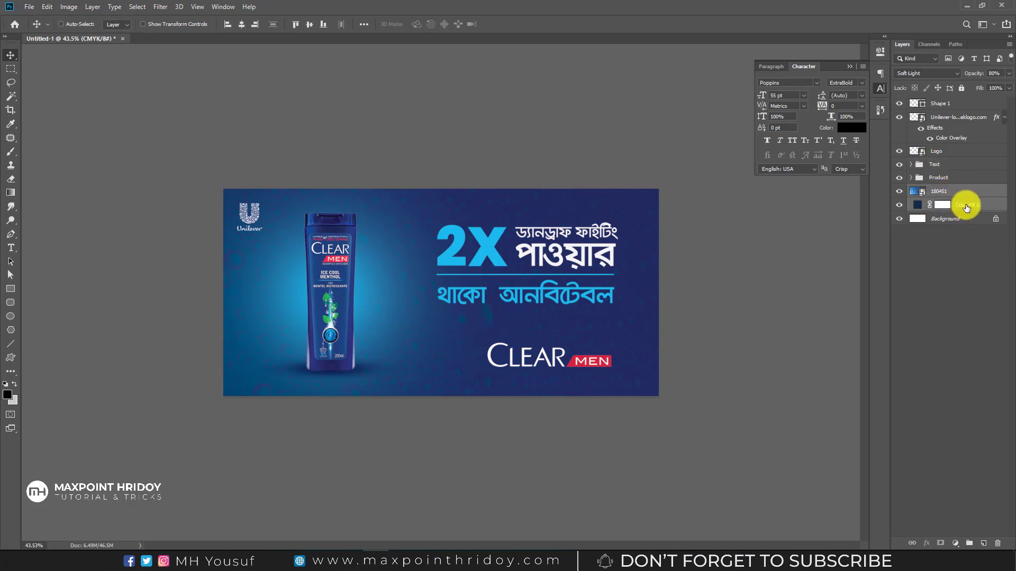
{"action": "key", "text": "ctrl+g"}
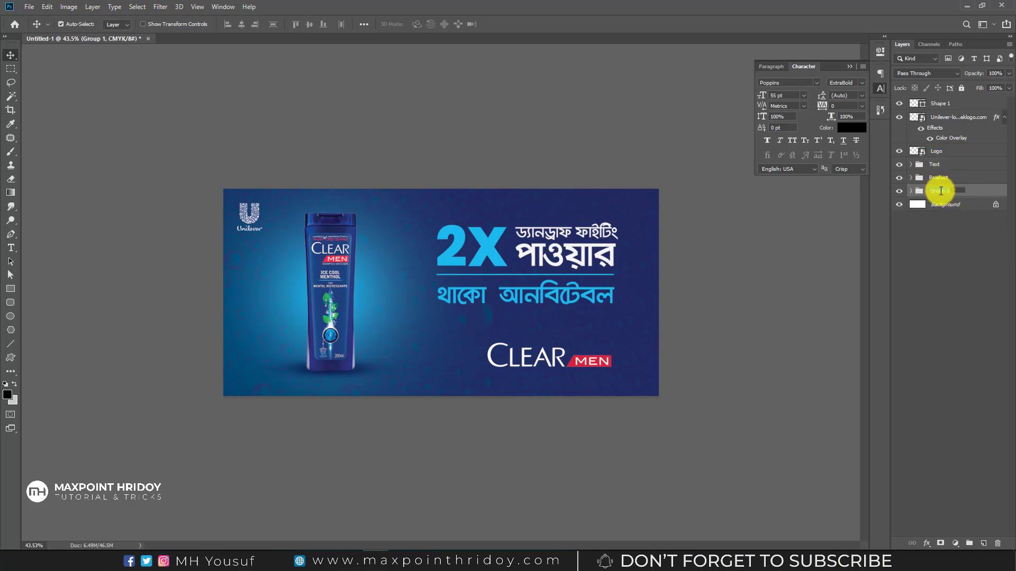
{"action": "key", "text": "ctrl+a"}
{"action": "type", "text": "g"}
{"action": "left_click", "coordinate": [995, 204]}
{"action": "key", "text": "Delete"}
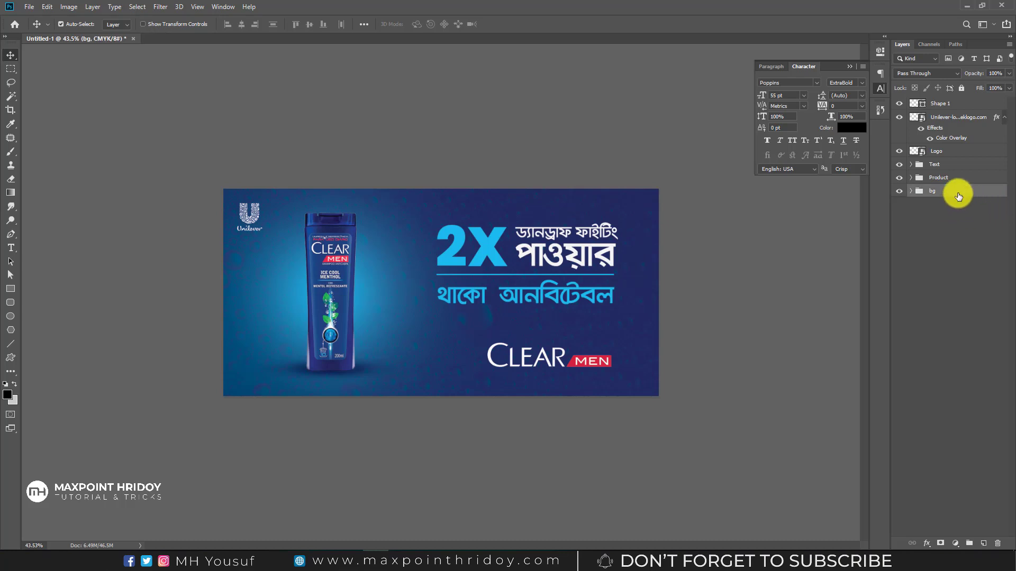
Put Logo and Unilever logo in one folder; rename Shape 1 to Line and move it into Text
{"action": "left_click", "coordinate": [934, 150]}
{"action": "key", "text": "ctrl+g"}
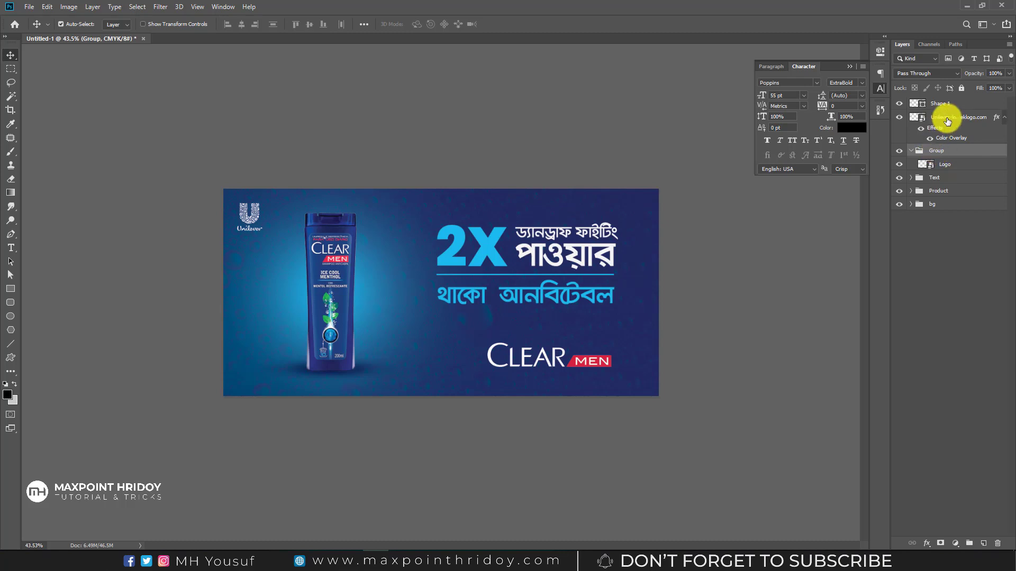
{"action": "left_click", "coordinate": [898, 117]}
{"action": "left_click_drag", "start_coordinate": [951, 122], "coordinate": [949, 137]}
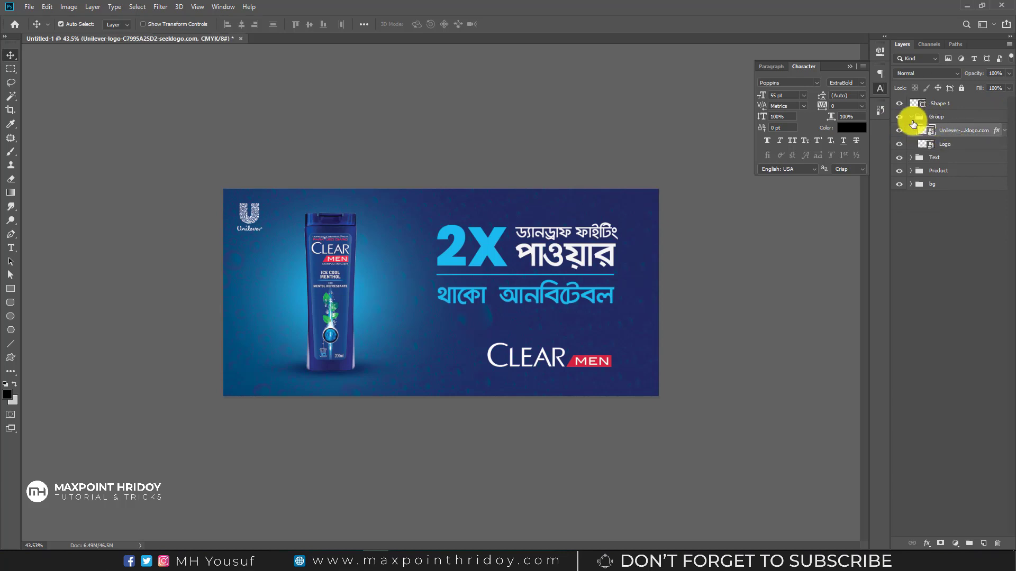
{"action": "left_click", "coordinate": [911, 117]}
{"action": "double_click", "coordinate": [938, 103]}
{"action": "type", "text": "Line"}
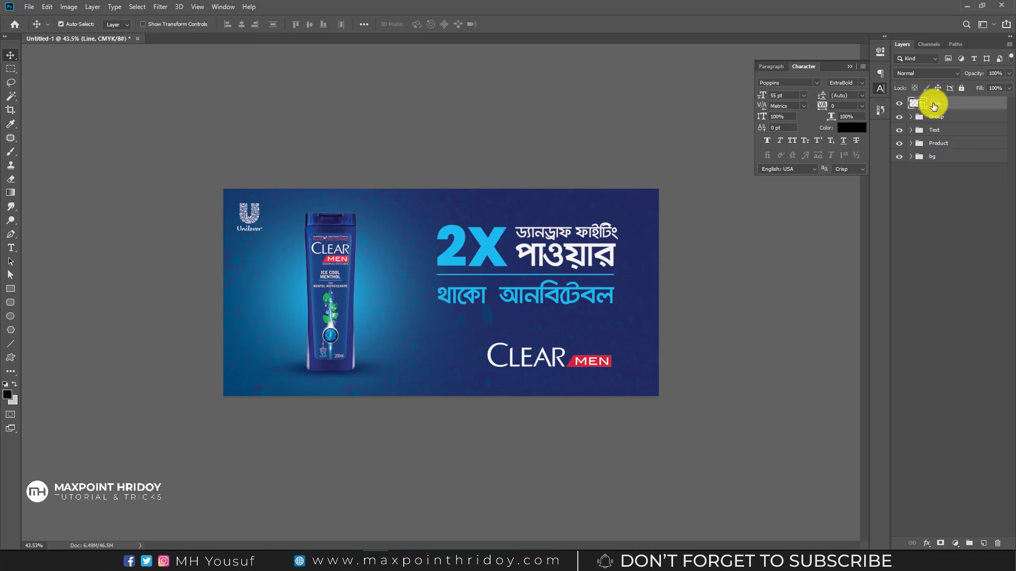
{"action": "left_click_drag", "start_coordinate": [934, 106], "coordinate": [933, 128]}
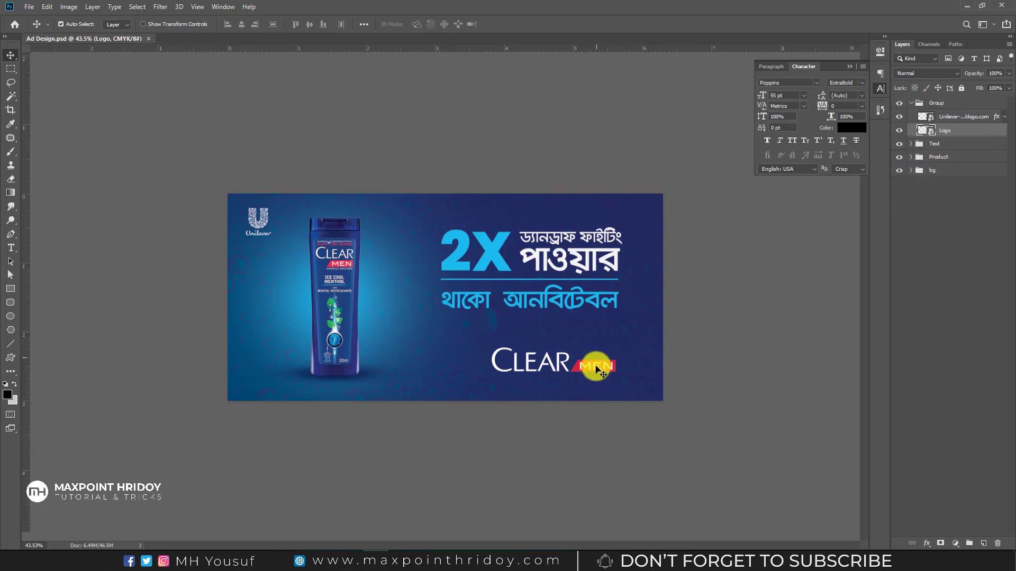
Scale the CLEAR MEN logo down to about 15.77% width and collapse its folder
{"action": "key", "text": "ctrl+t"}
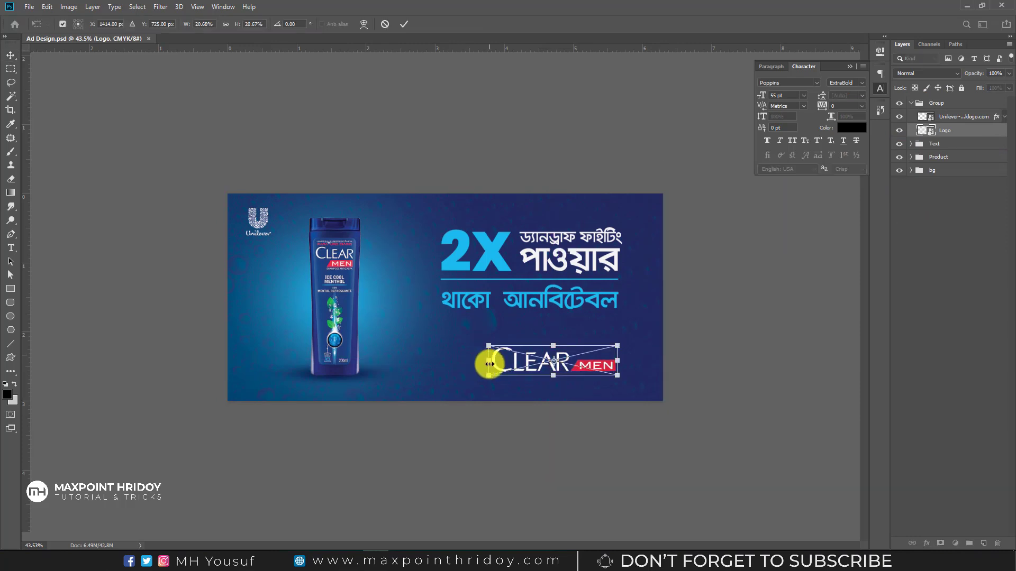
{"action": "left_click_drag", "start_coordinate": [489, 364], "coordinate": [518, 366]}
{"action": "key", "text": "Return"}
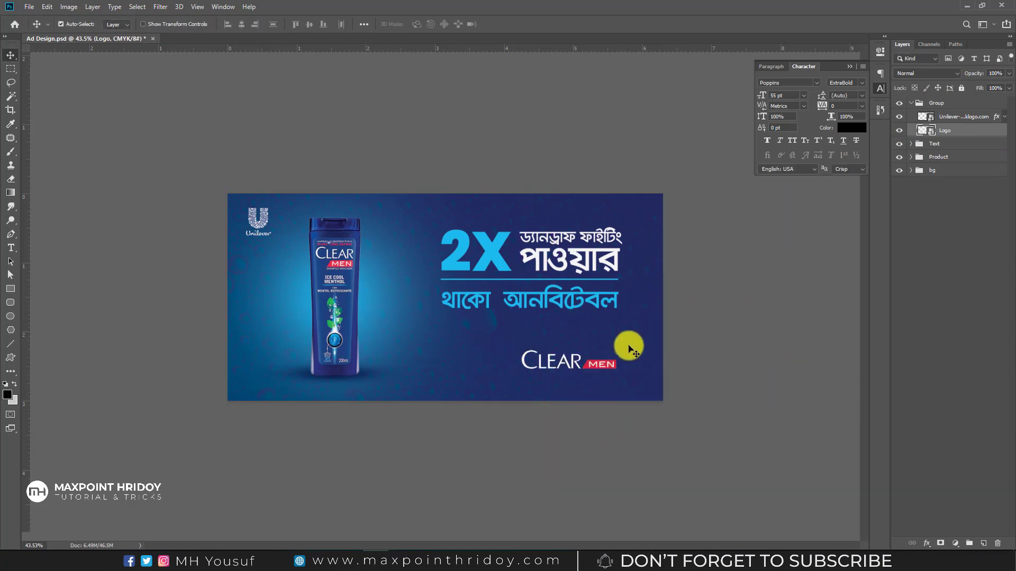
{"action": "left_click", "coordinate": [912, 104]}
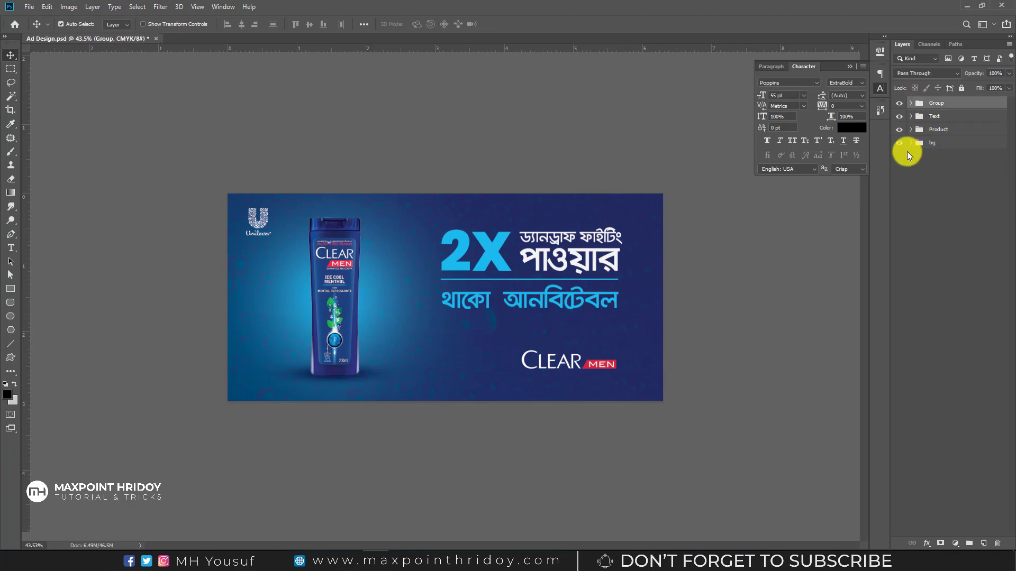
Save the banner as the Photoshop file Ad Design.psd
{"action": "left_click", "coordinate": [28, 6]}
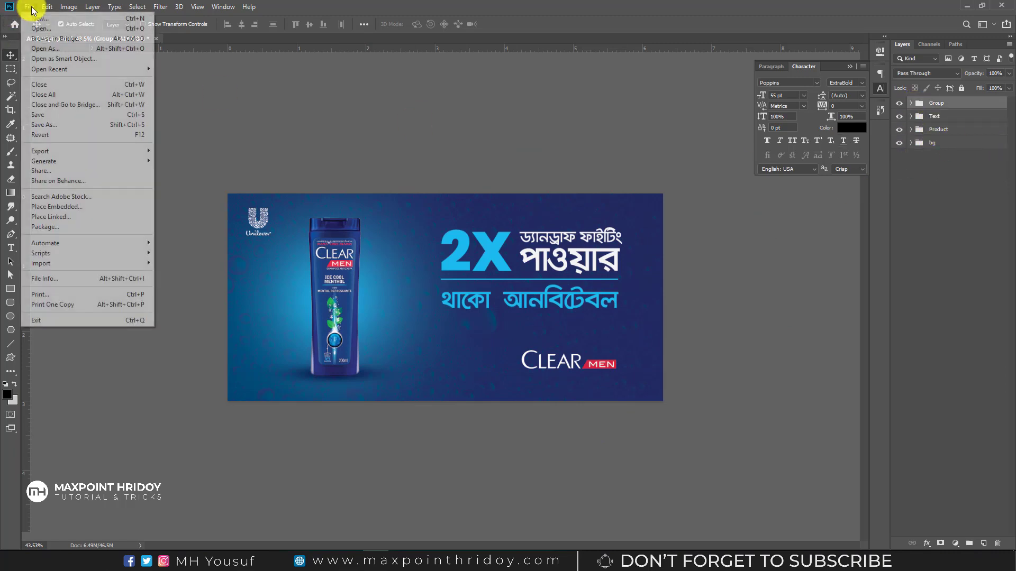
{"action": "left_click", "coordinate": [50, 125]}
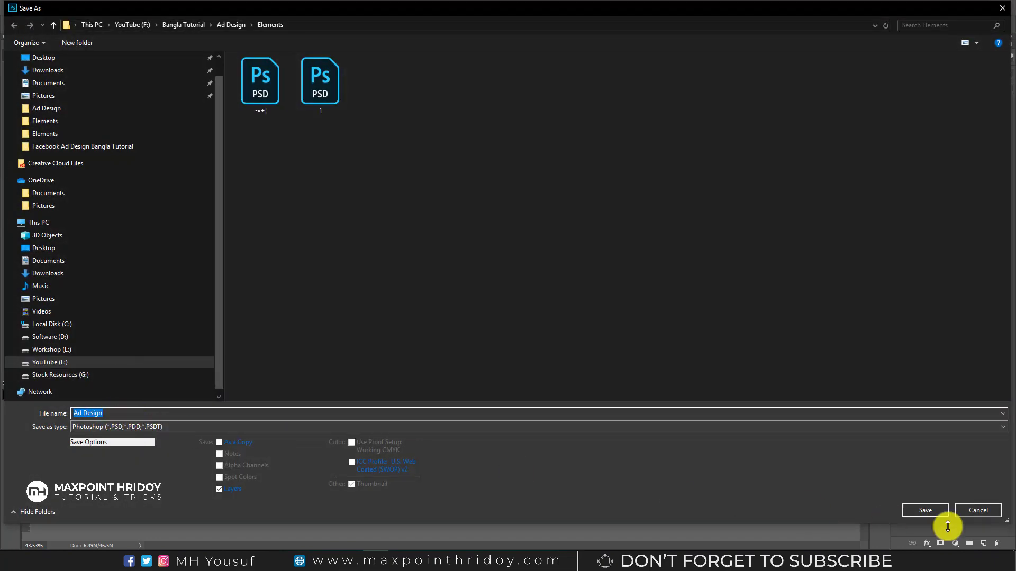
{"action": "left_click", "coordinate": [120, 428]}
{"action": "left_click", "coordinate": [119, 427]}
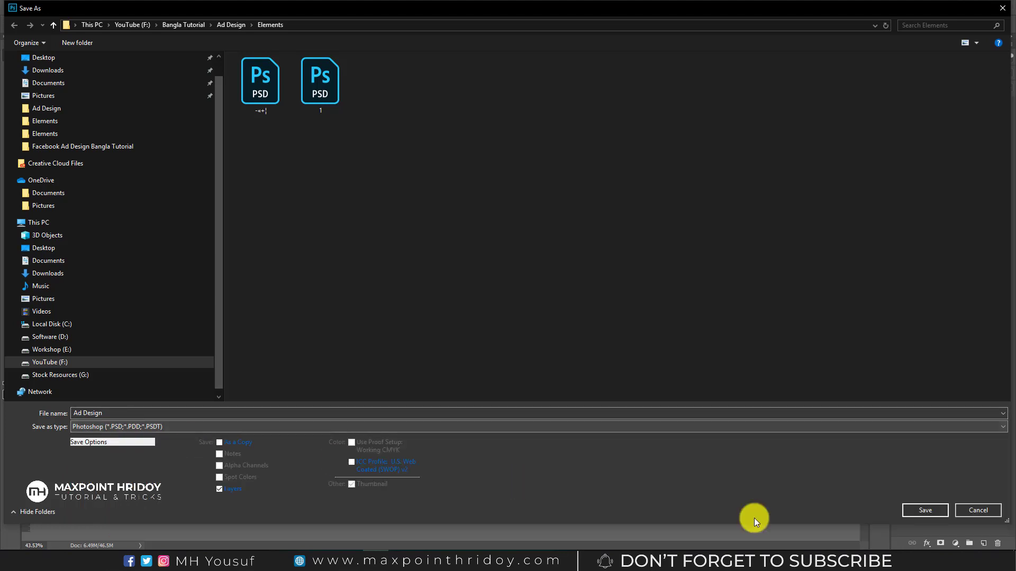
{"action": "left_click", "coordinate": [937, 510]}
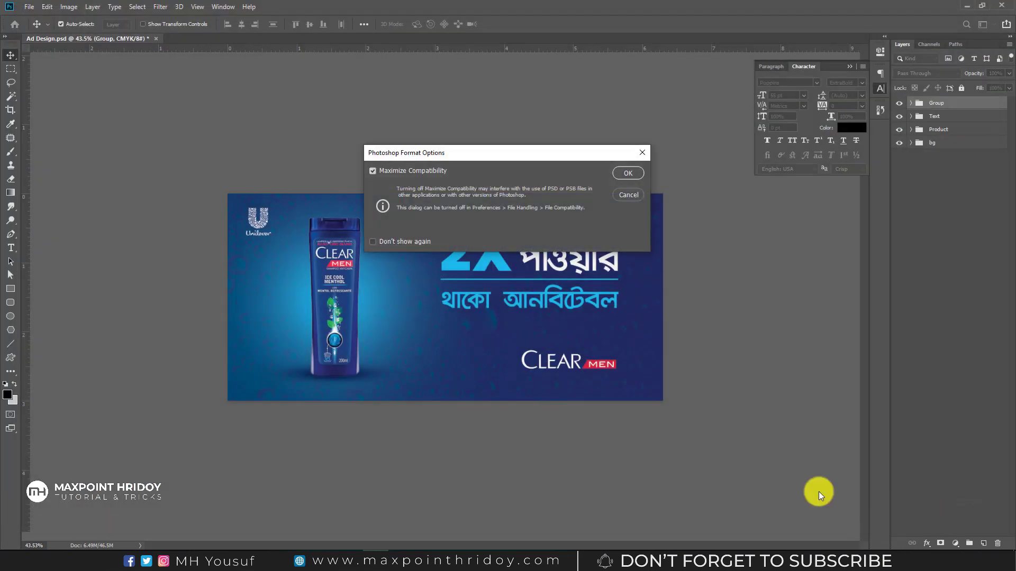
{"action": "left_click", "coordinate": [630, 173]}
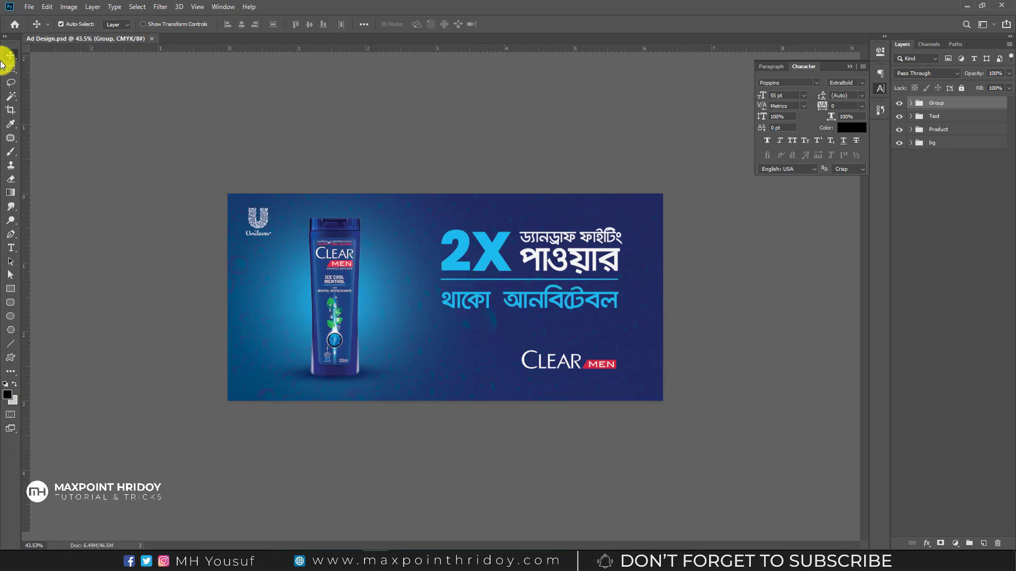
Save a JPEG copy named Ad Design at quality 12 (Maximum)
{"action": "left_click", "coordinate": [31, 7]}
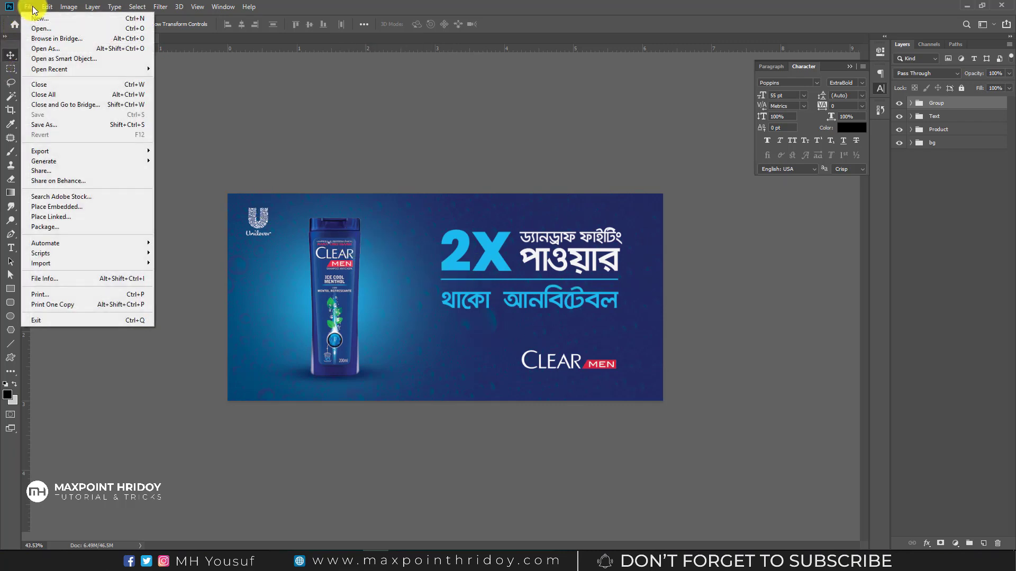
{"action": "left_click", "coordinate": [49, 124]}
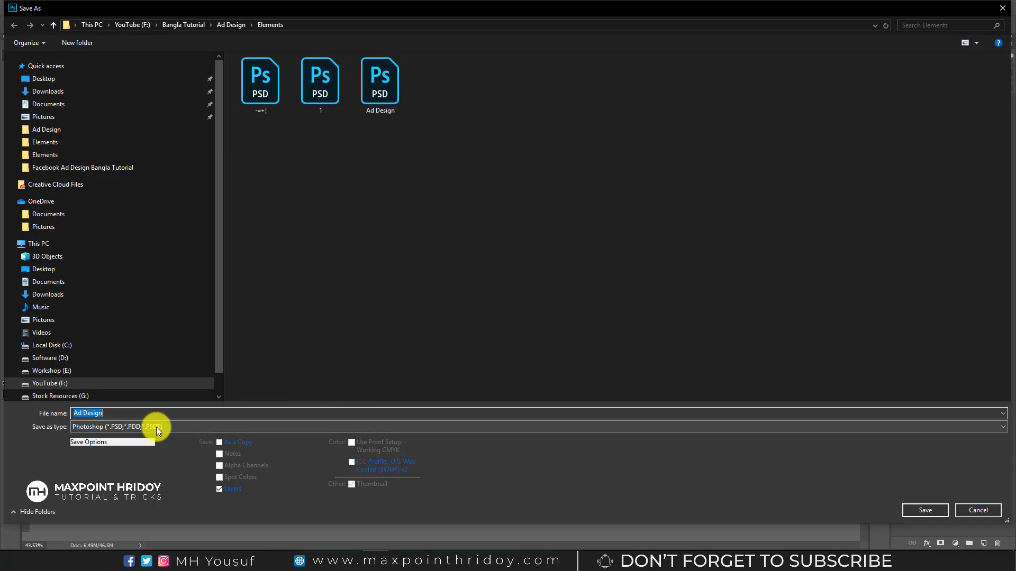
{"action": "left_click", "coordinate": [157, 427]}
{"action": "left_click", "coordinate": [108, 478]}
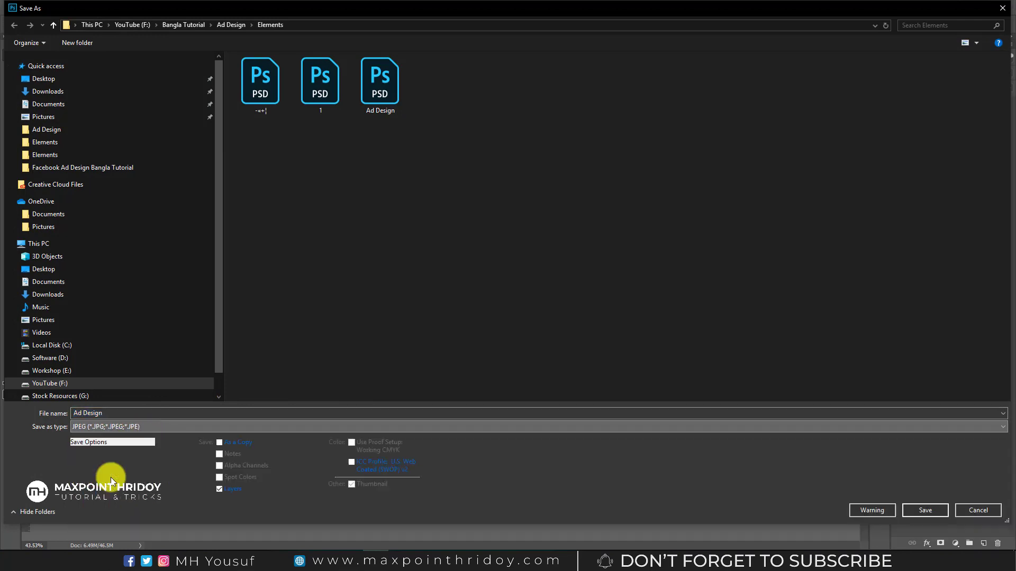
{"action": "left_click", "coordinate": [929, 511]}
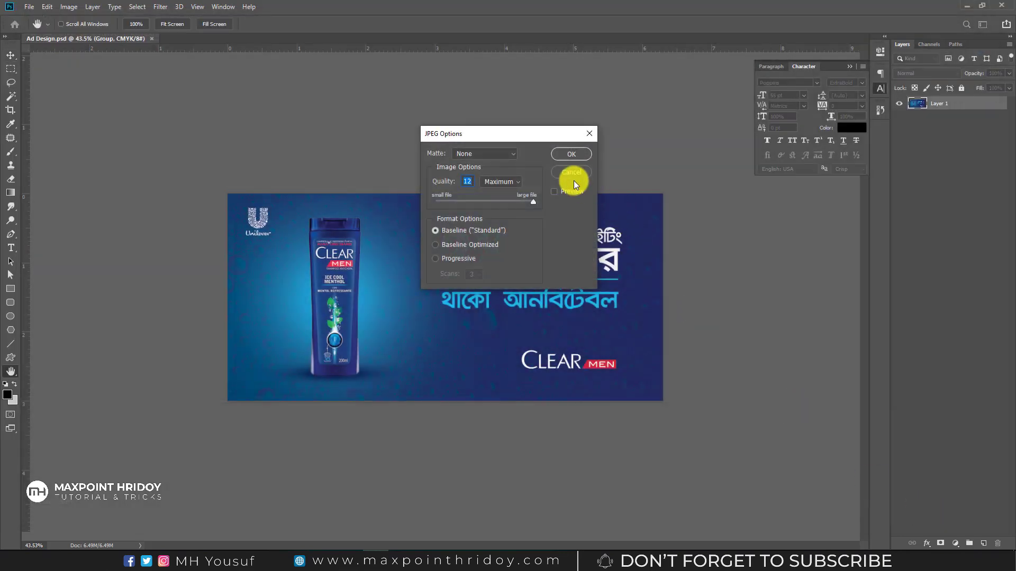
{"action": "left_click", "coordinate": [571, 154]}
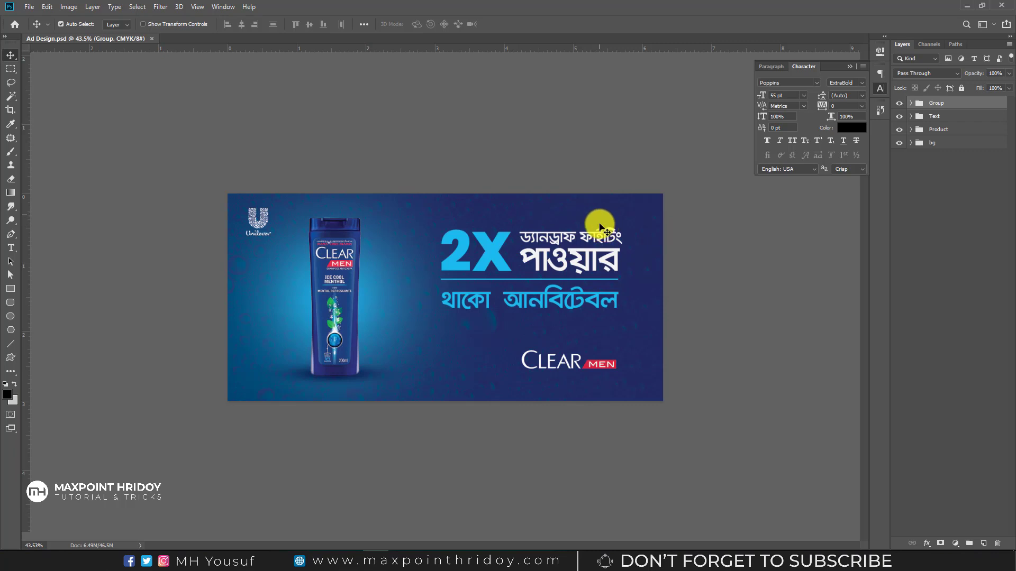
Dismiss the File menu without exporting and switch to the YouTube channel's videos page in Chrome
{"action": "left_click", "coordinate": [29, 7]}
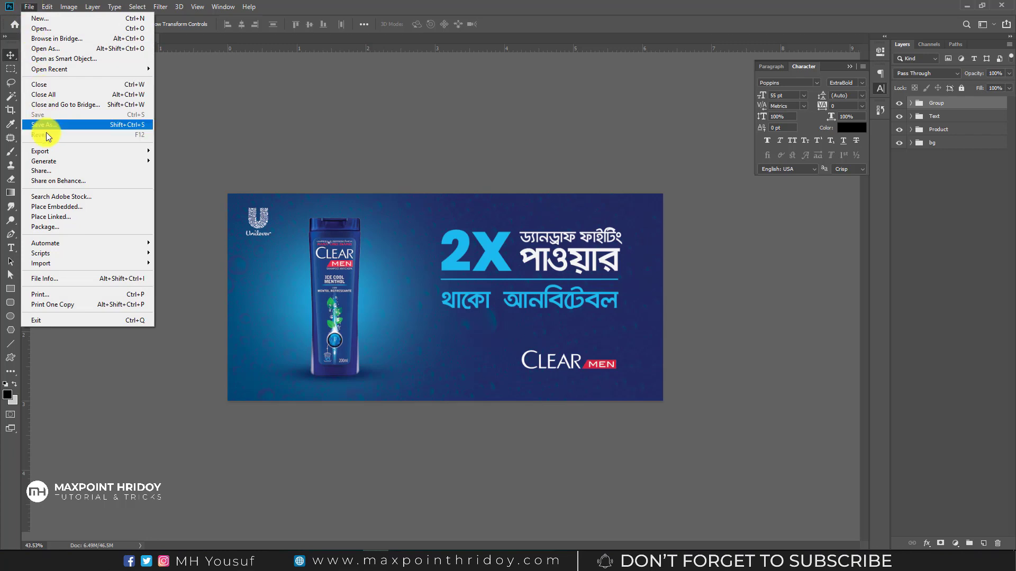
{"action": "mouse_move", "coordinate": [39, 151]}
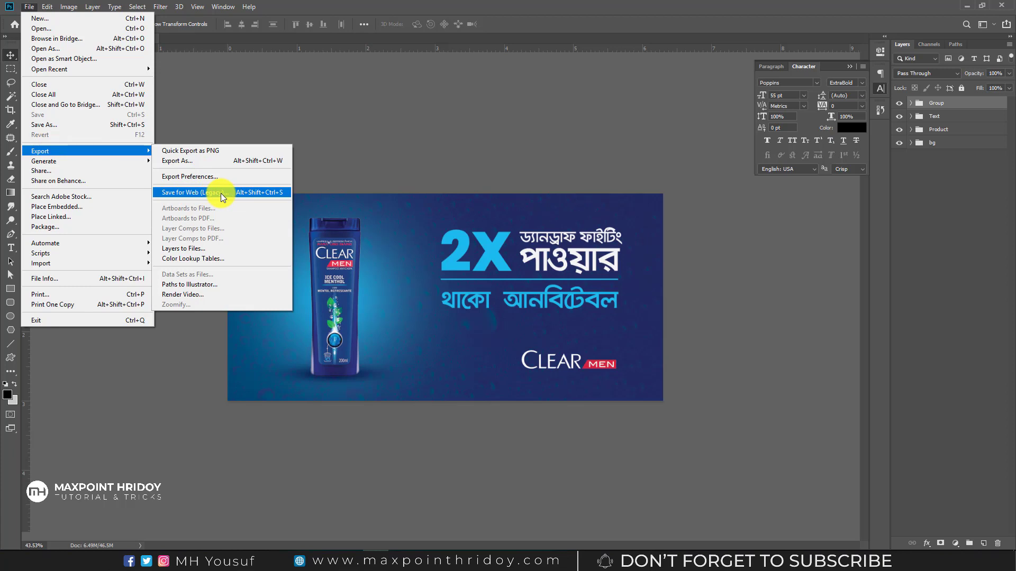
{"action": "left_click", "coordinate": [358, 5]}
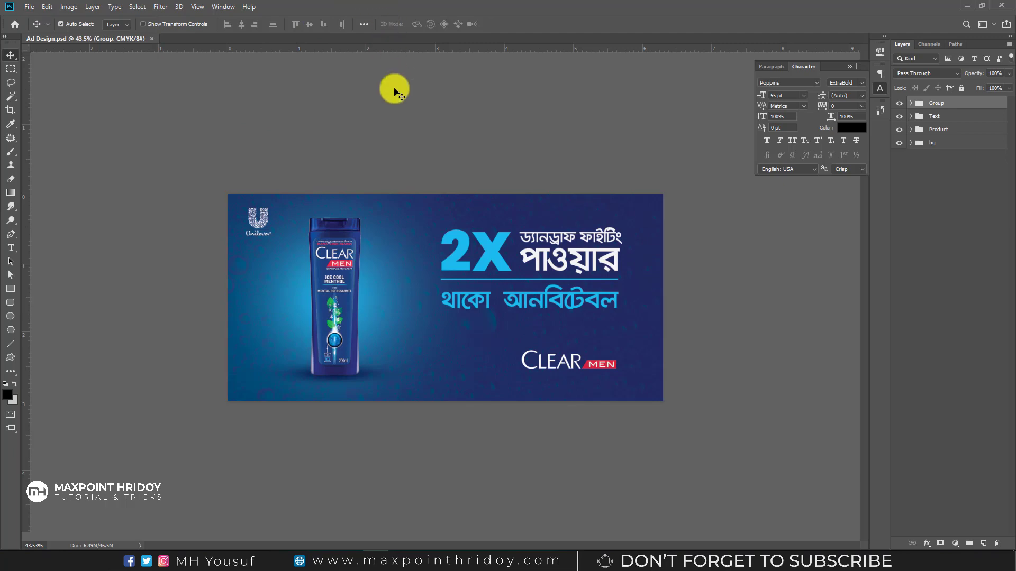
{"action": "left_click", "coordinate": [347, 551]}
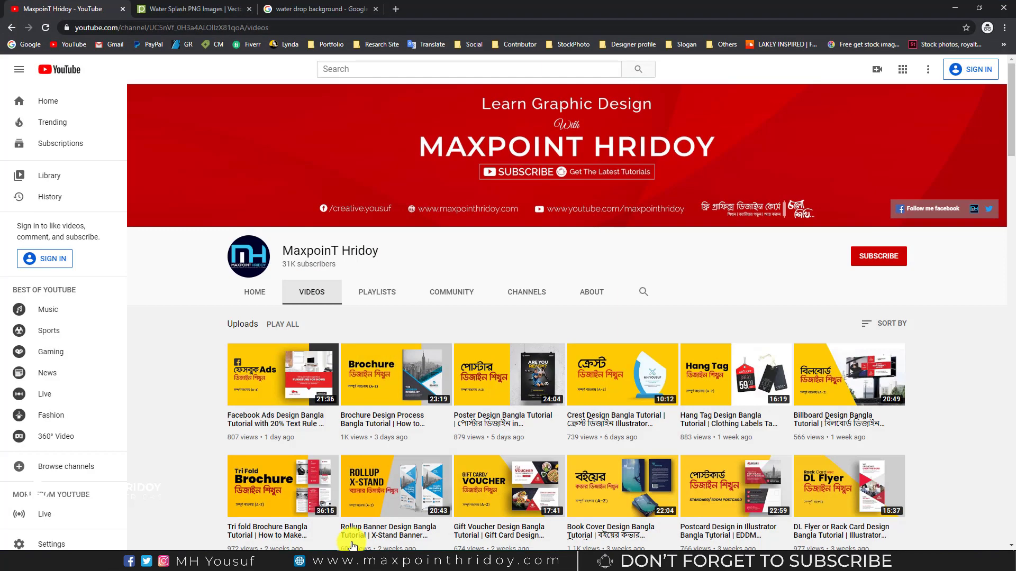